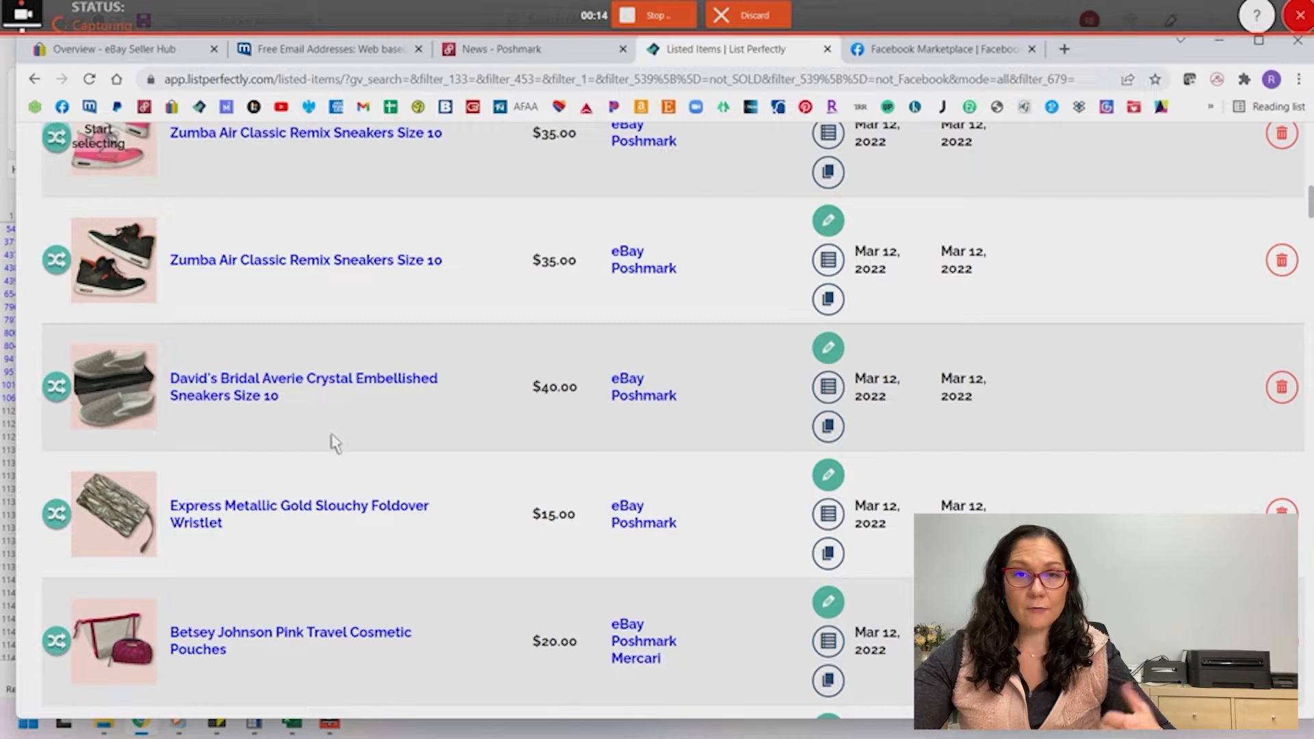
Copy the David's Bridal Averie Crystal Embellished Sneakers listing from List Perfectly to Facebook and switch to the new listing page.
left_click(67, 381)
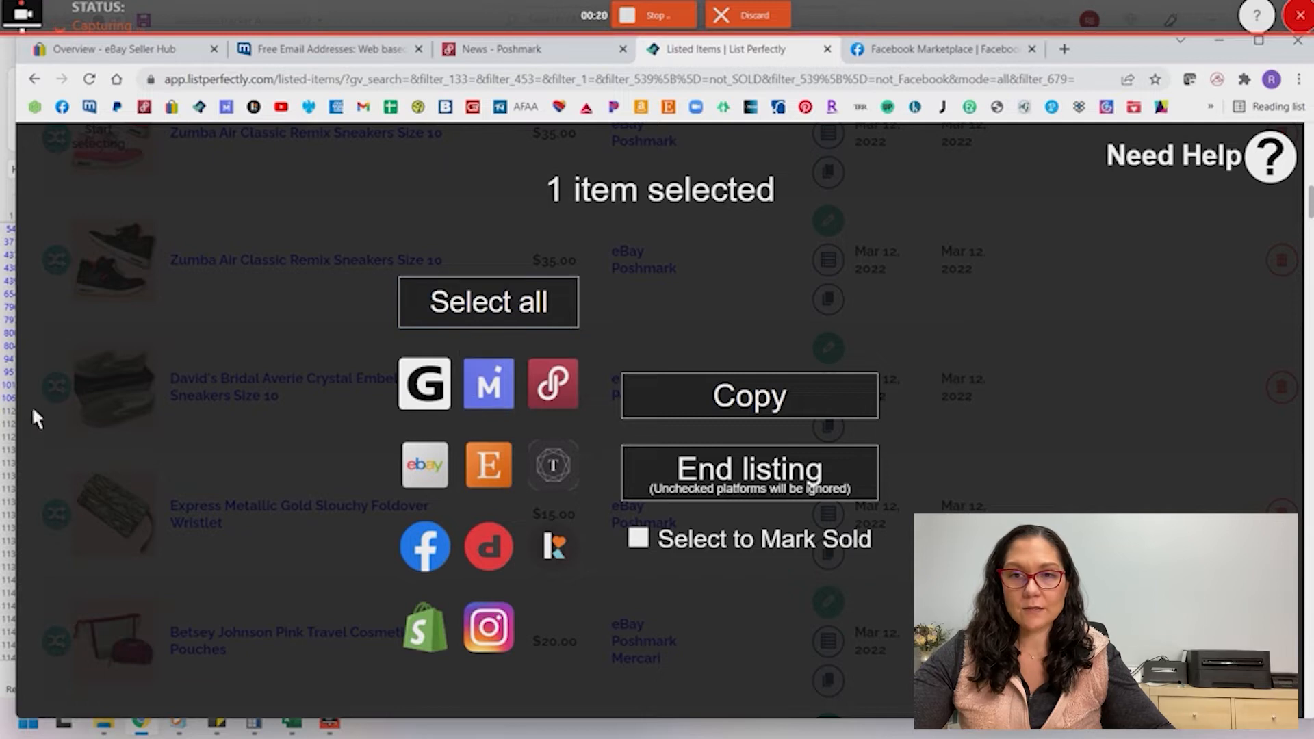
left_click(424, 546)
left_click(699, 385)
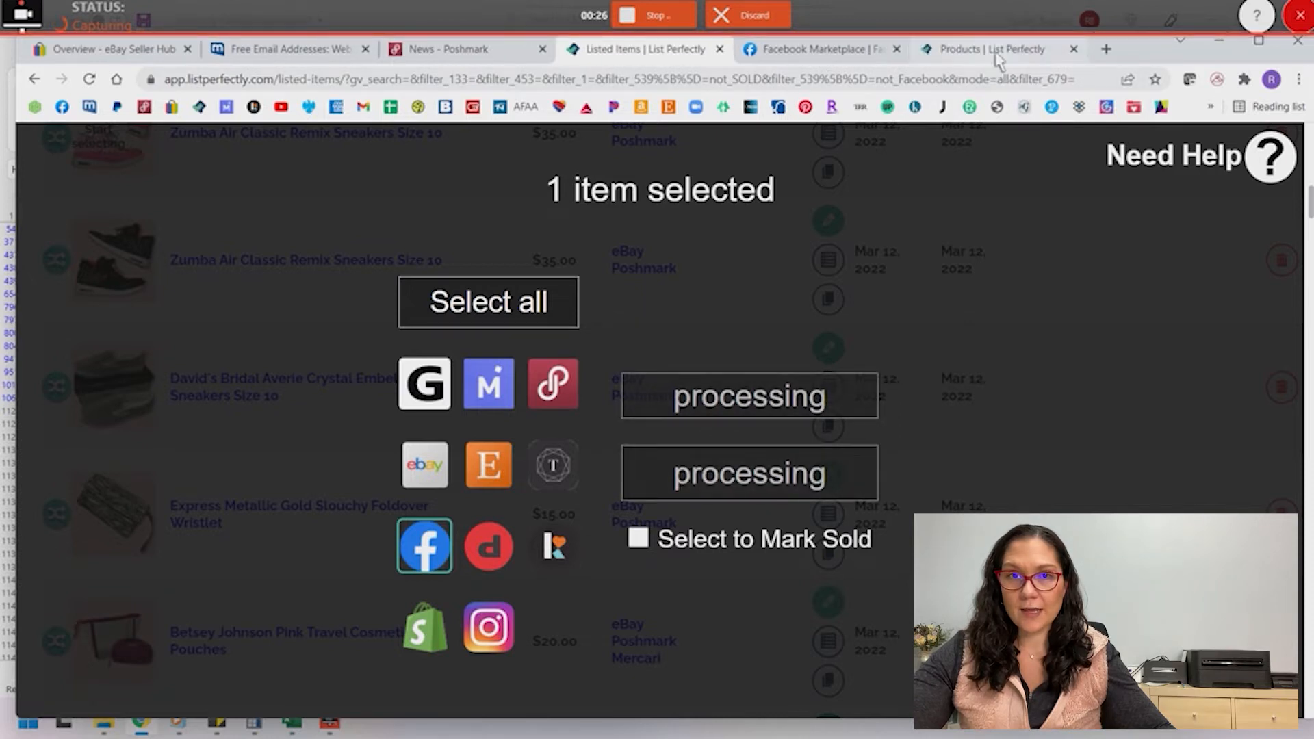
left_click(990, 53)
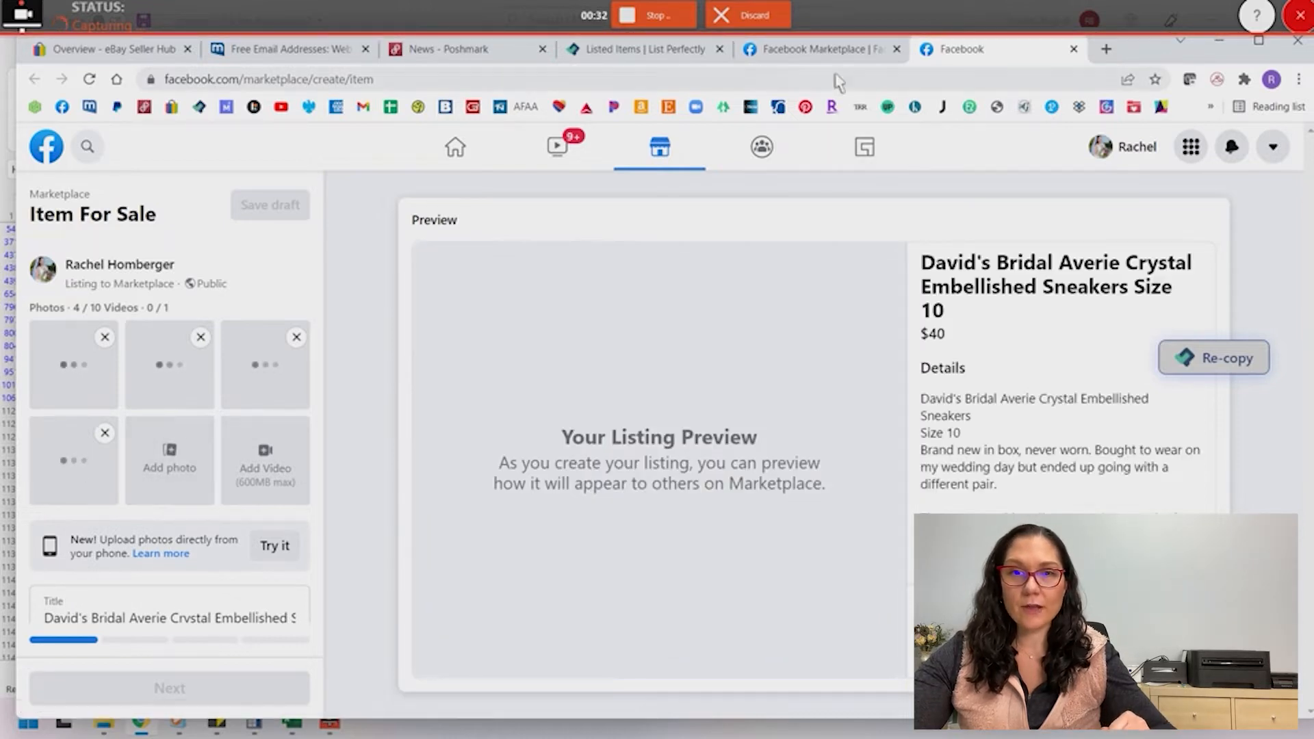
Go to Facebook Marketplace's own seller listings and open a blank Item for Sale form.
left_click(832, 54)
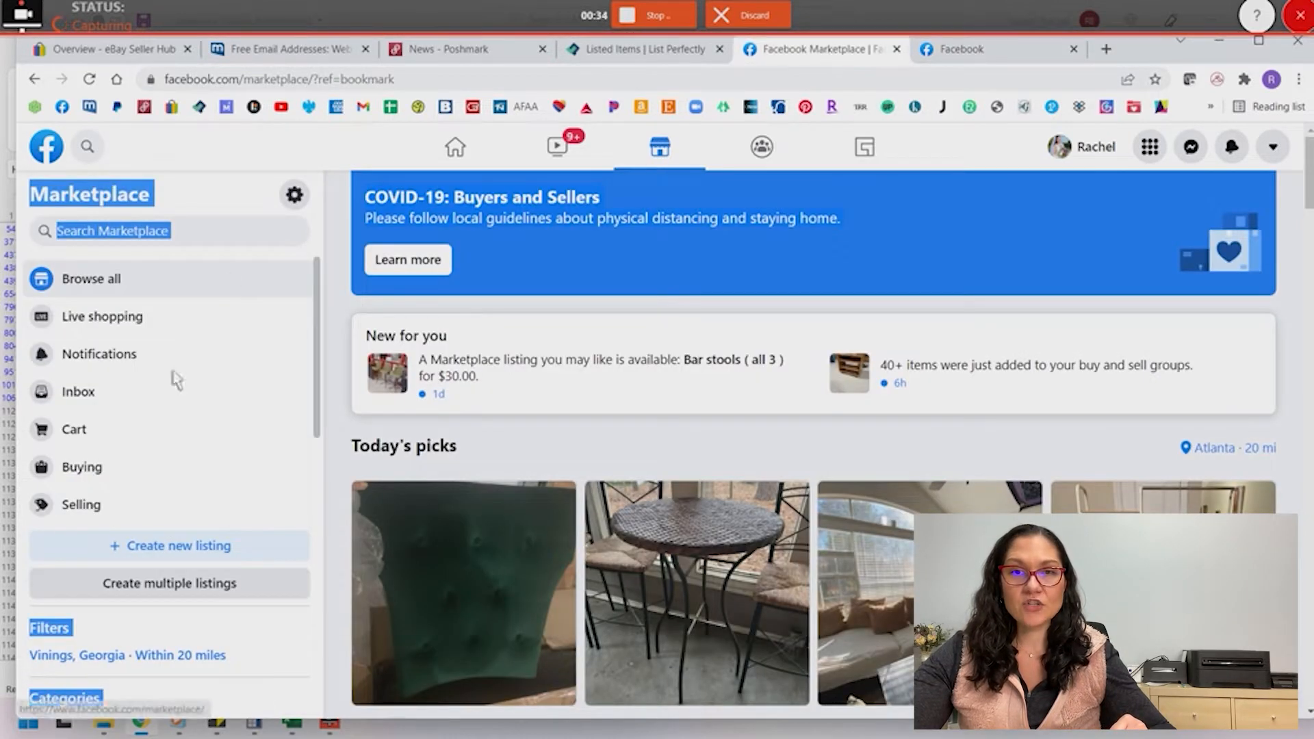
left_click(79, 504)
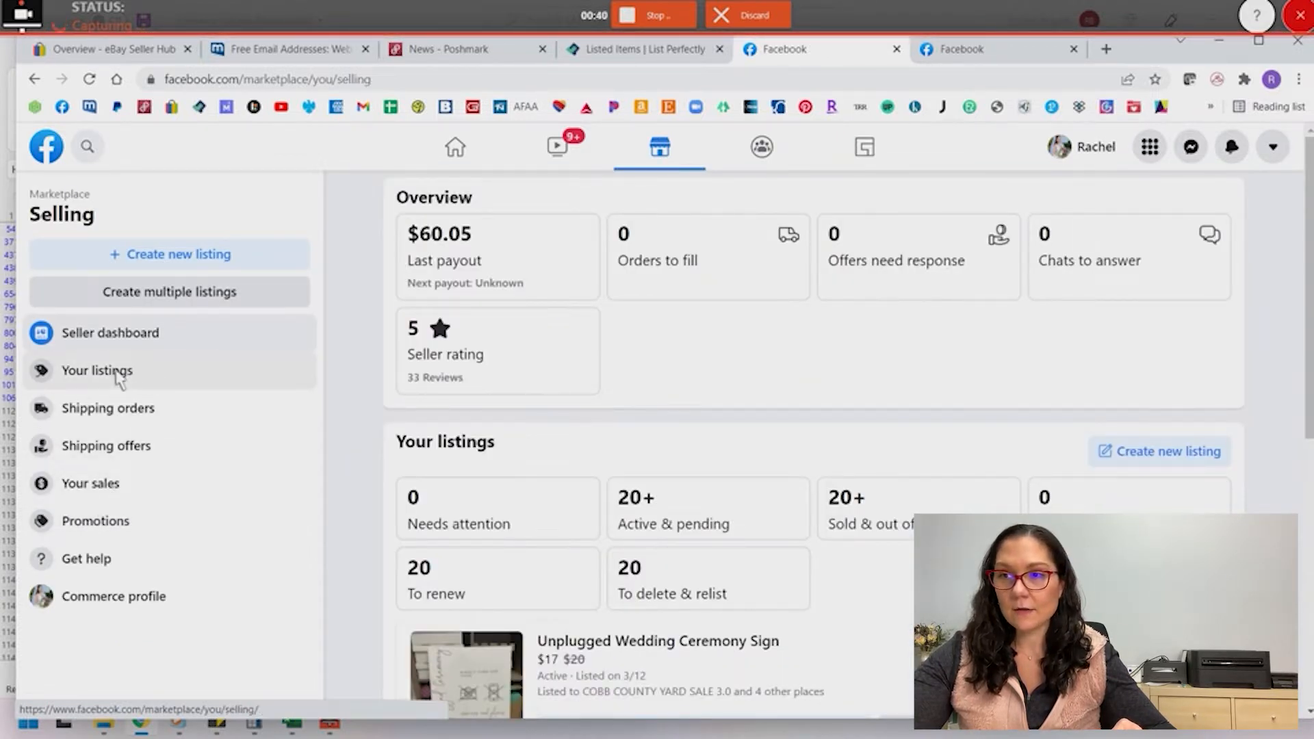
left_click(118, 372)
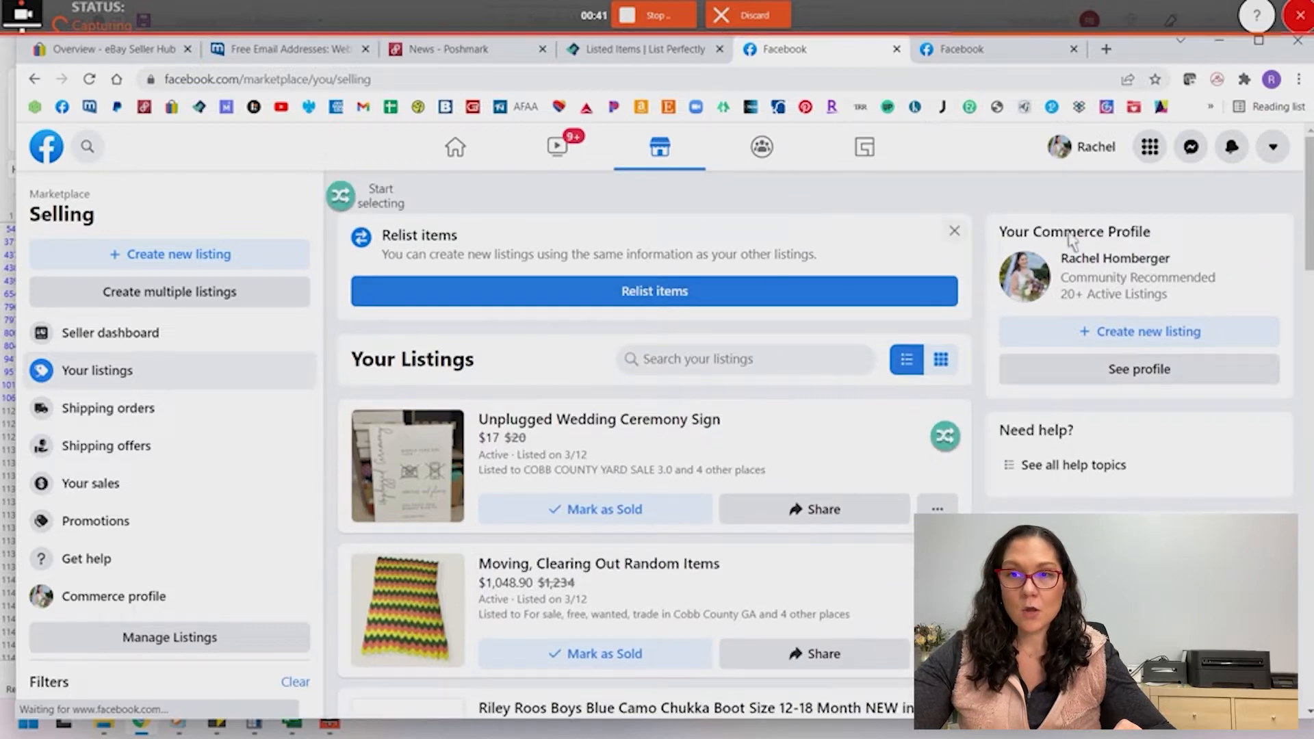
left_click(1093, 334)
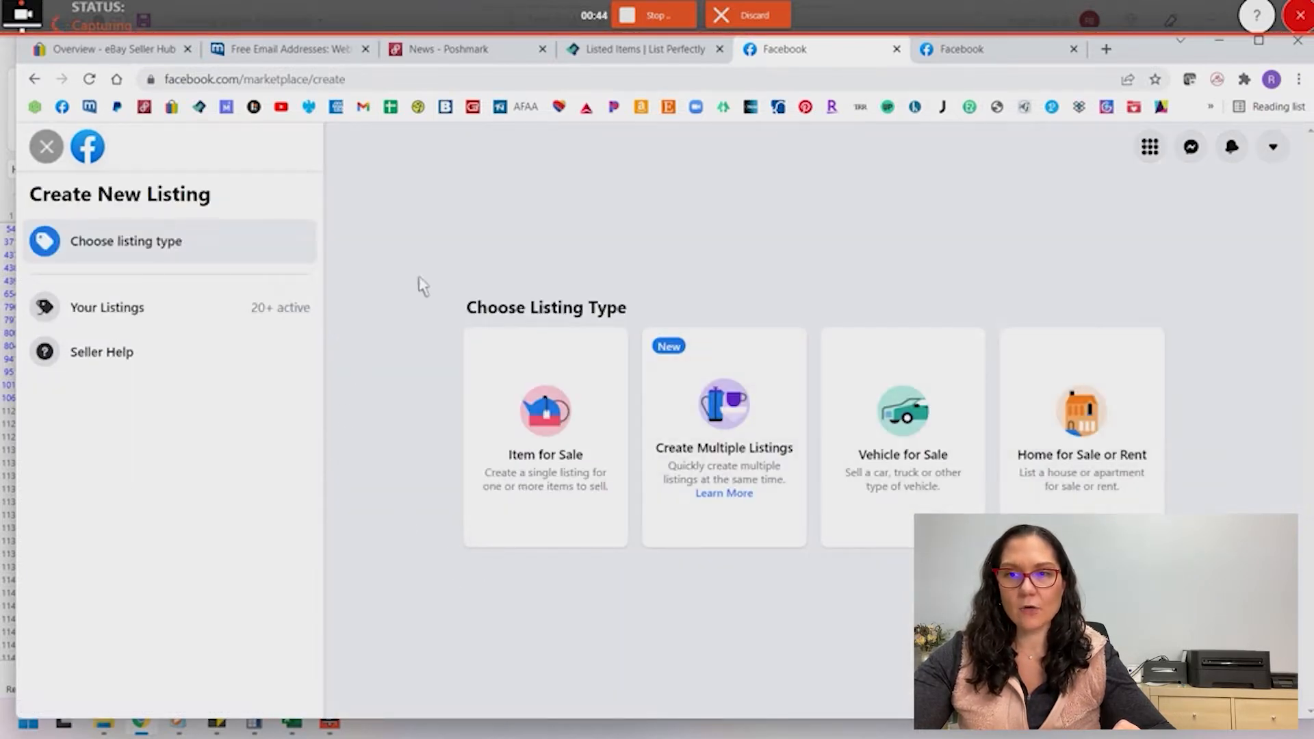
left_click(563, 413)
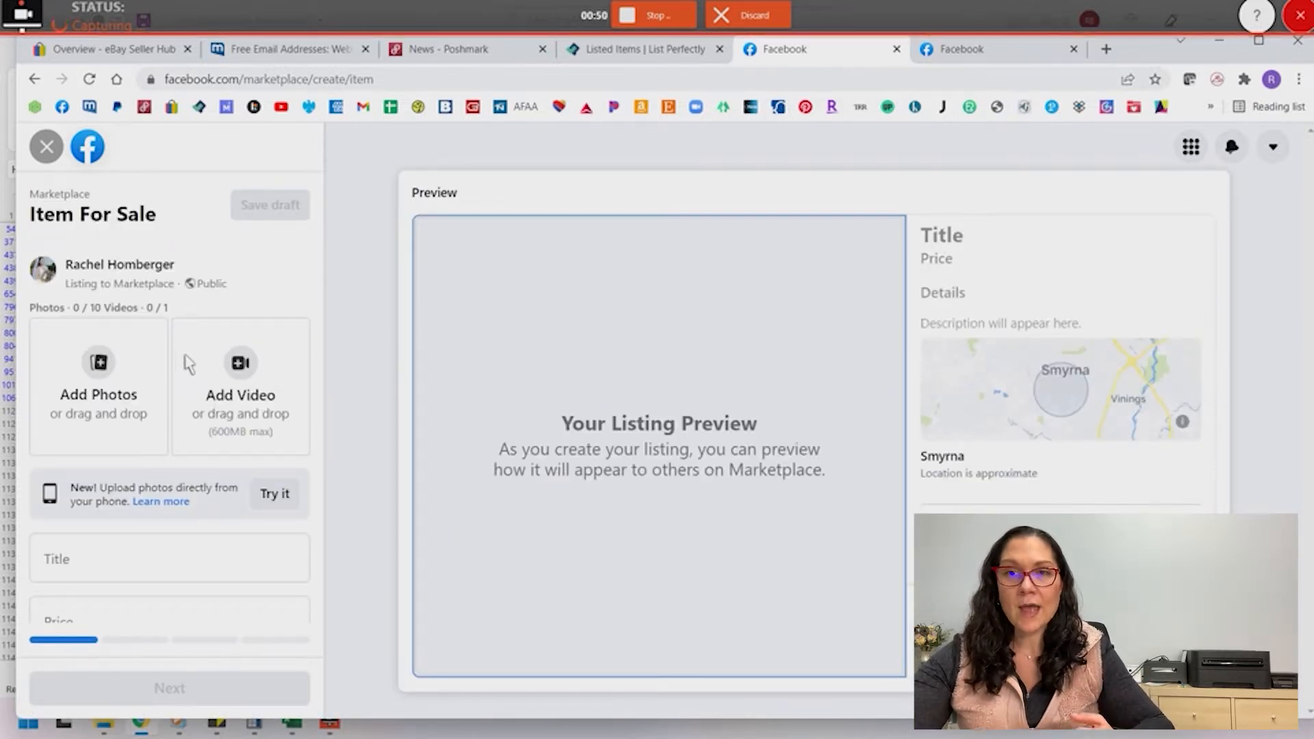
Return to the copied sneaker listing and set its category to Women's Fashion Sneakers.
left_click(960, 56)
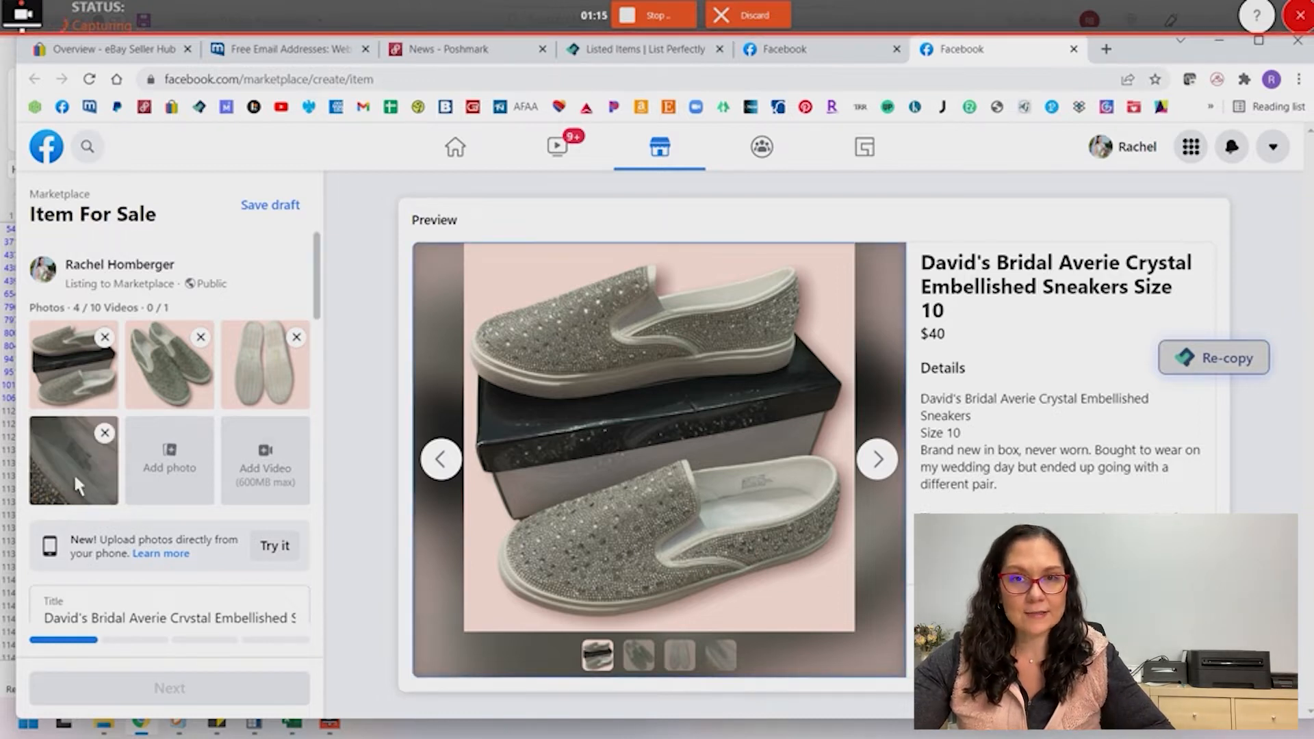
scroll(84, 459, "down", 1)
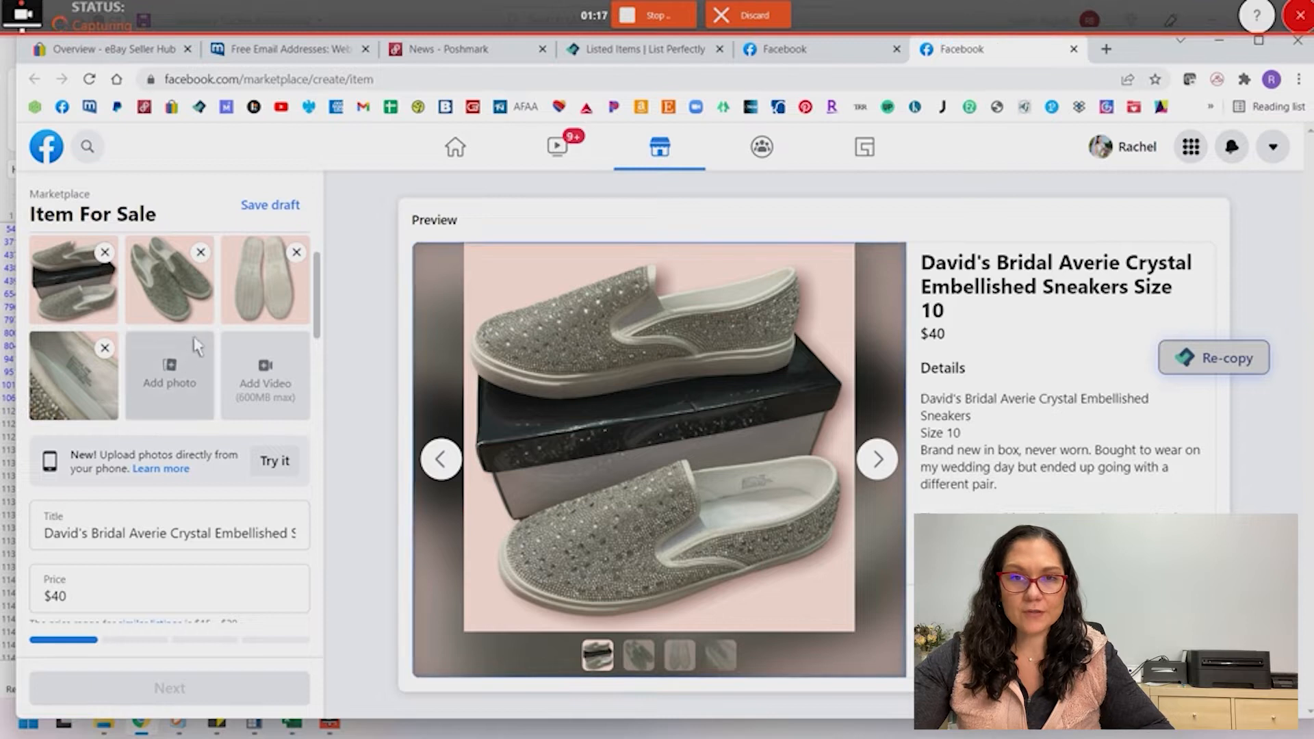
scroll(102, 479, "down", 1)
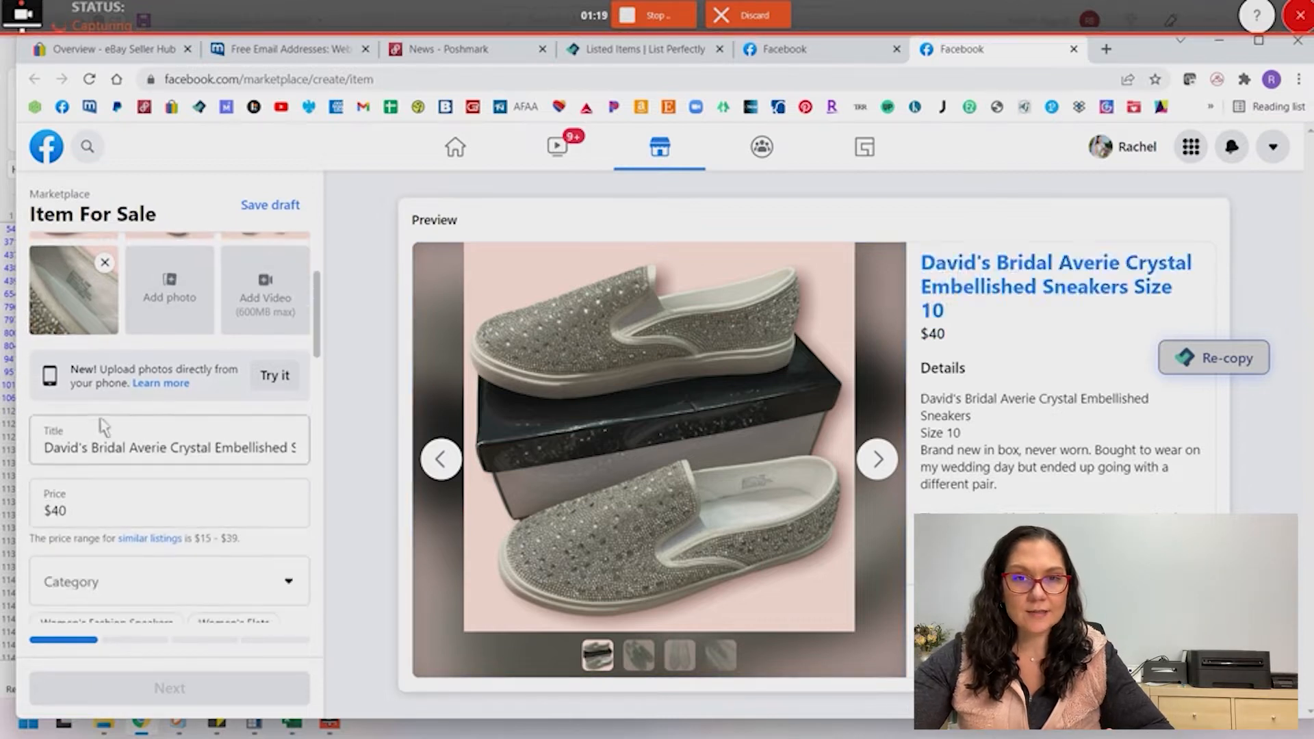
scroll(140, 420, "down", 2)
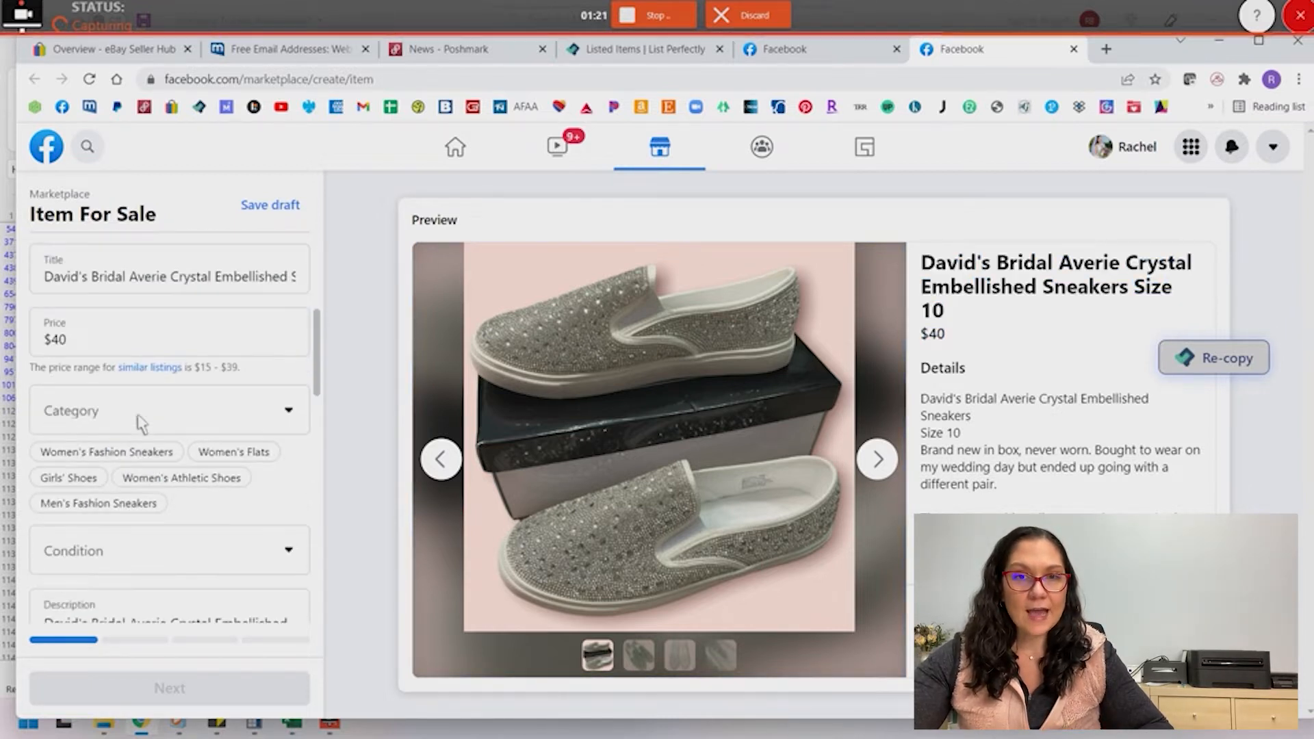
left_click(92, 453)
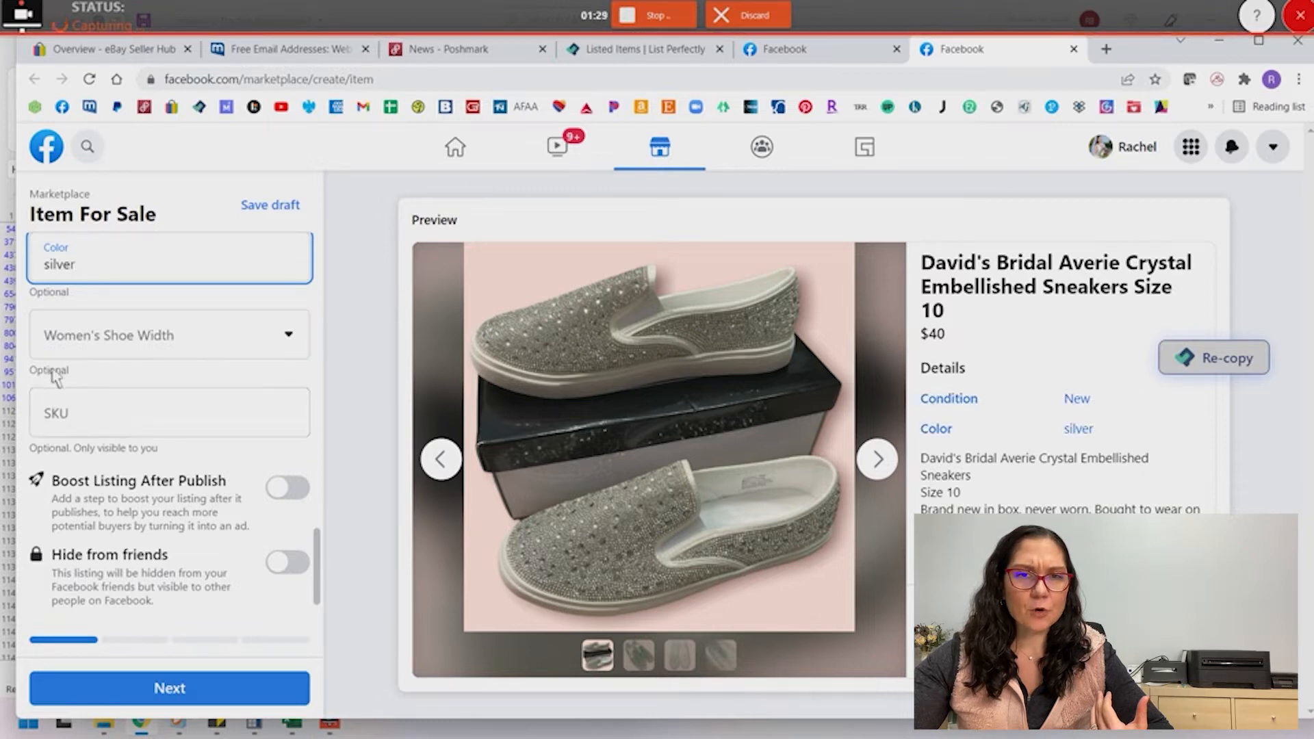
Check the listing's condition and description, and set the women's shoe size to 10.
double_click(42, 371)
scroll(96, 373, "up", 4)
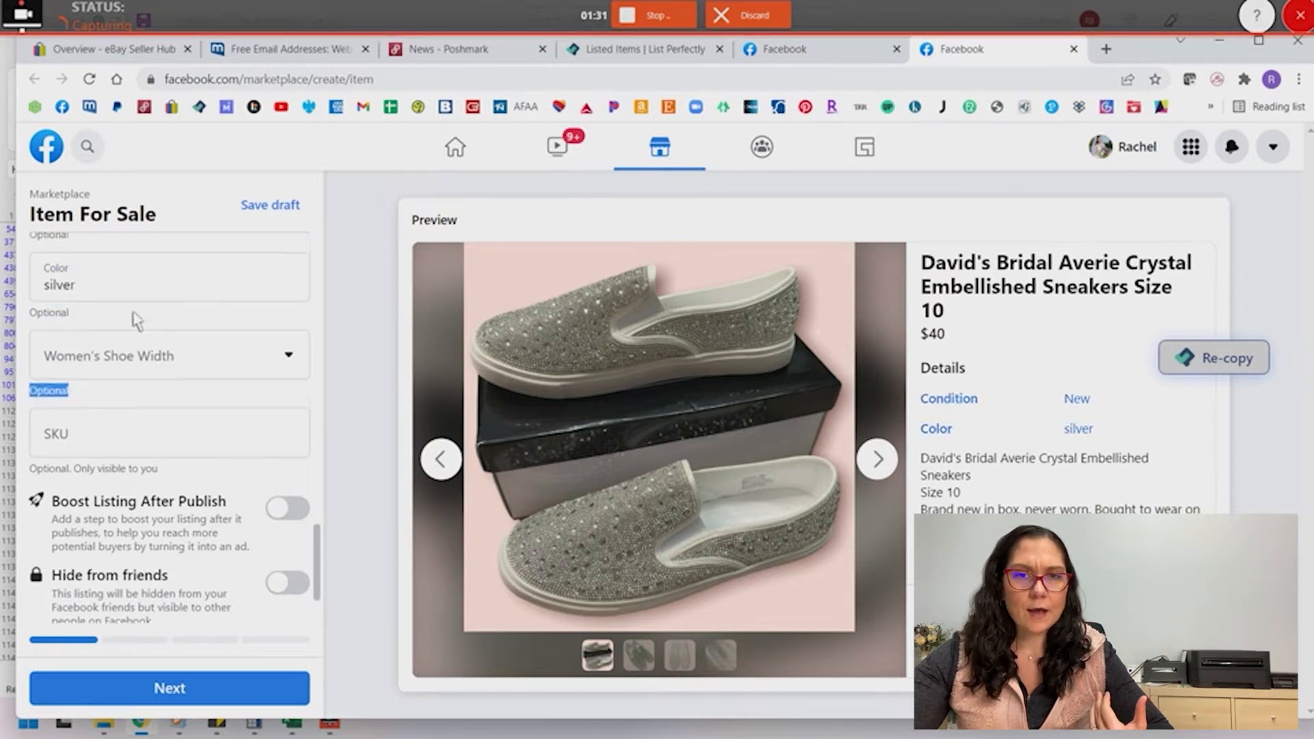
scroll(135, 320, "up", 10)
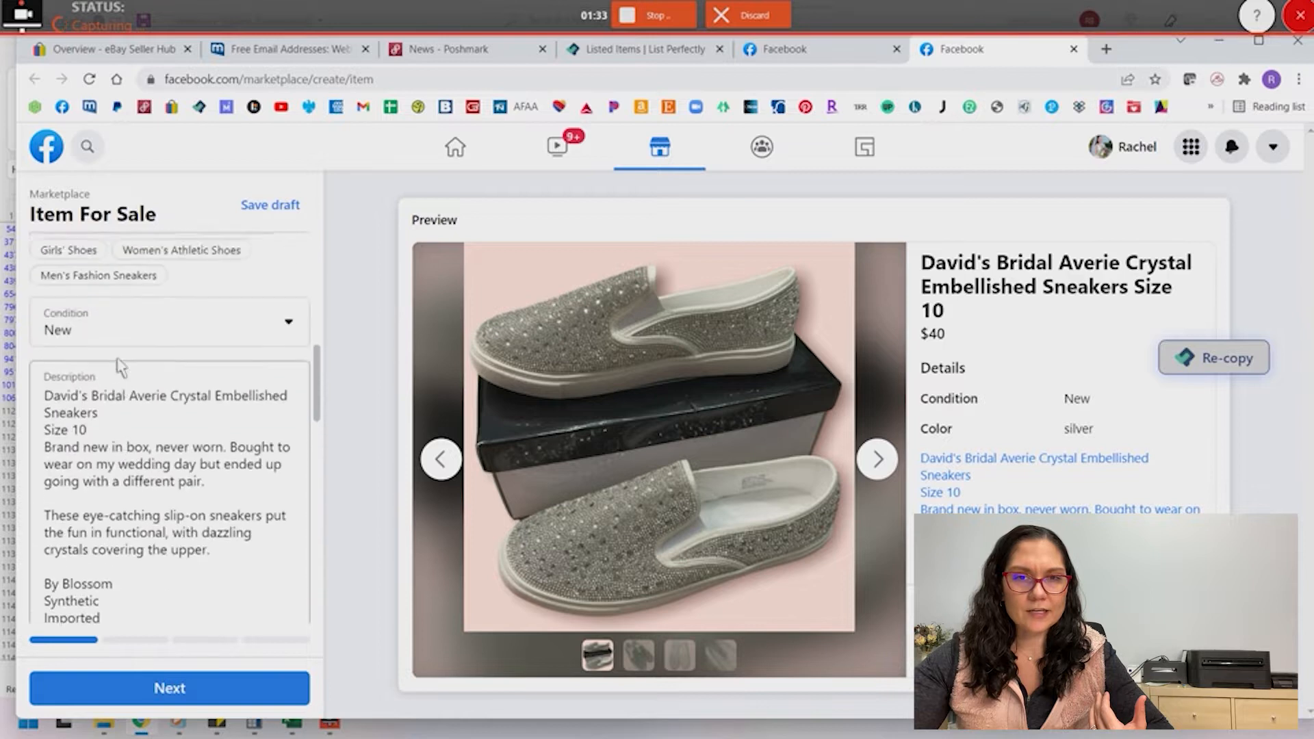
scroll(118, 373, "up", 2)
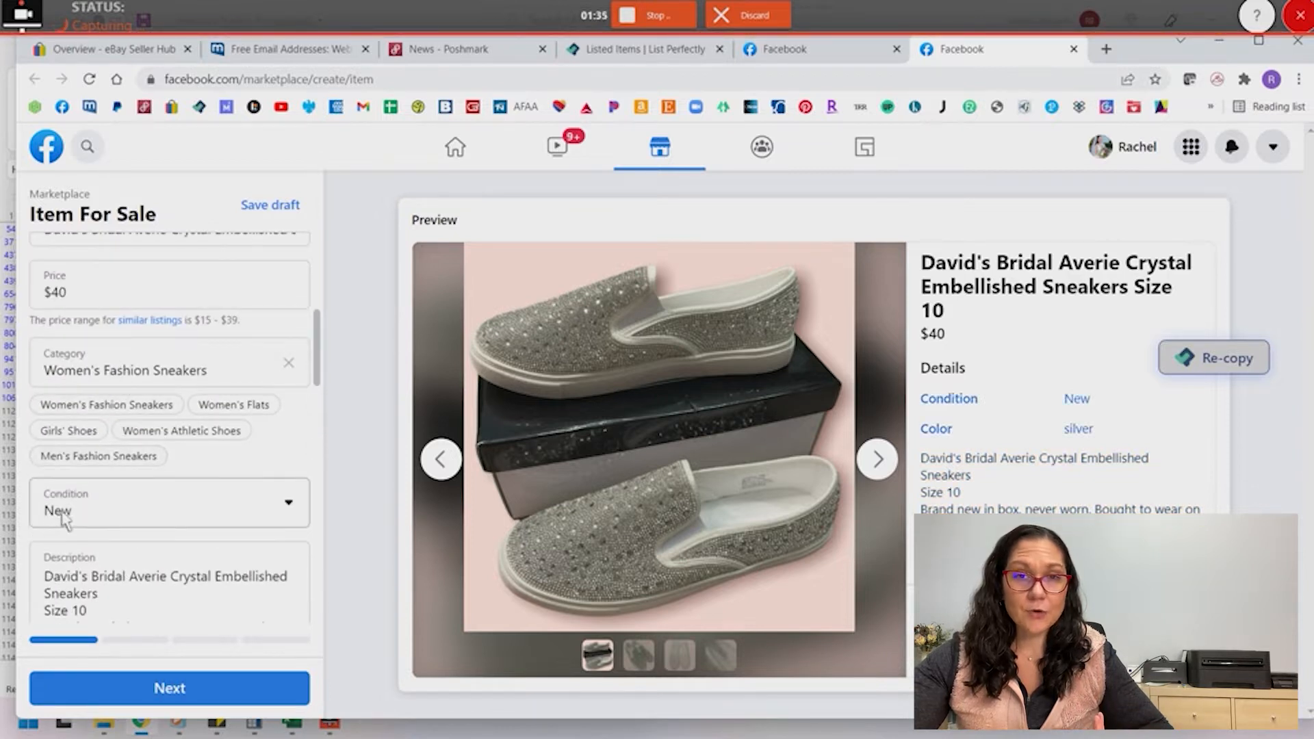
scroll(80, 510, "down", 4)
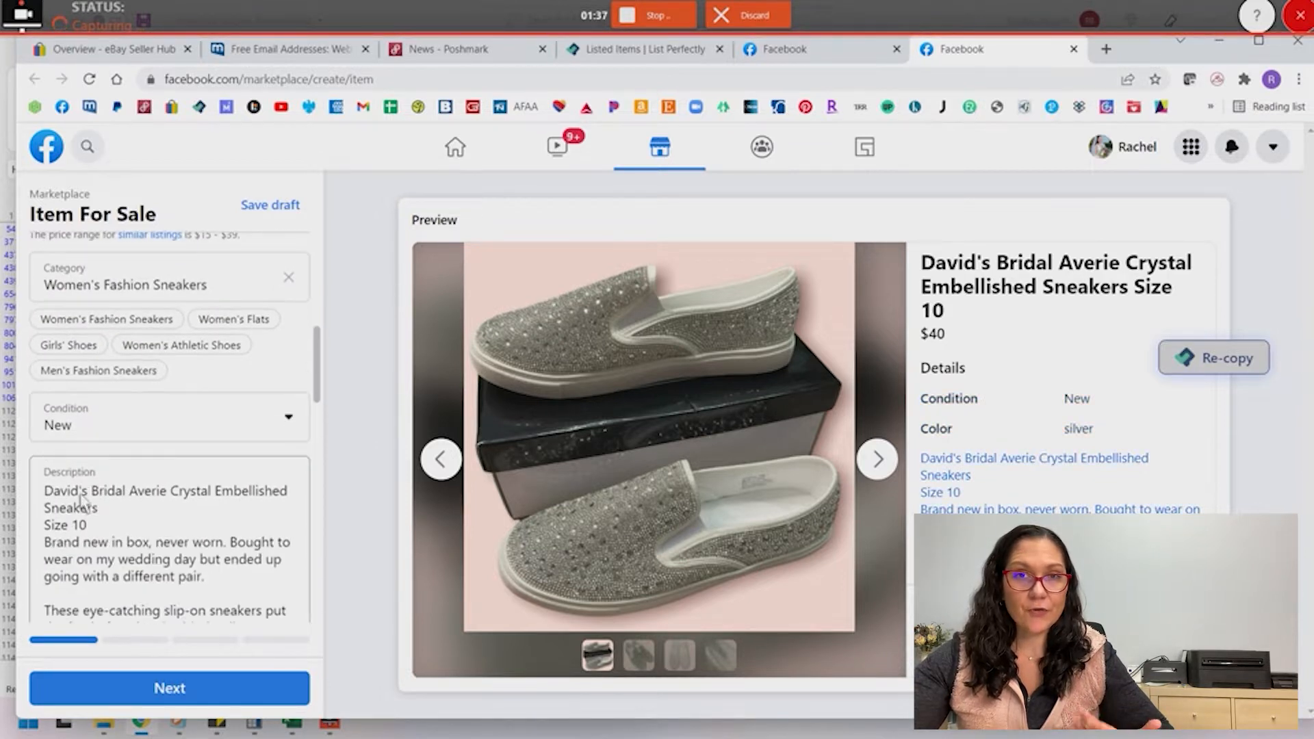
scroll(88, 481, "down", 3)
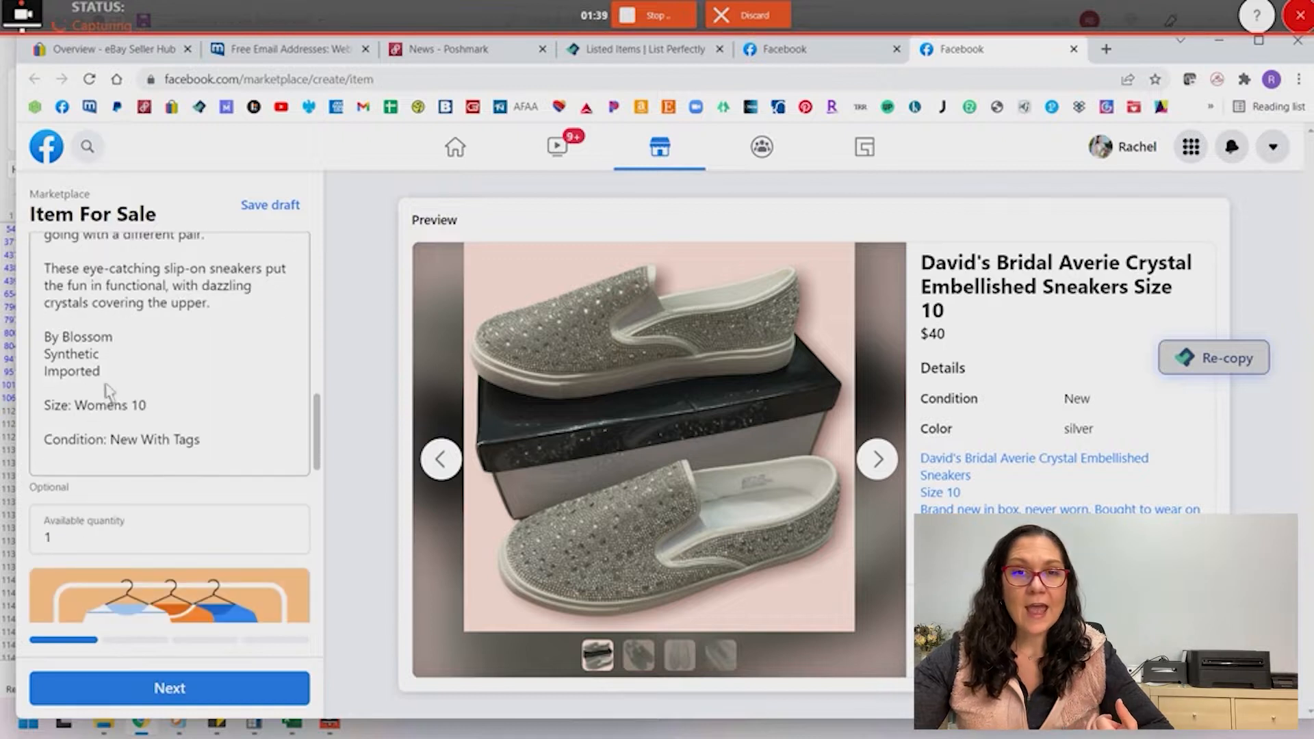
scroll(128, 388, "down", 6)
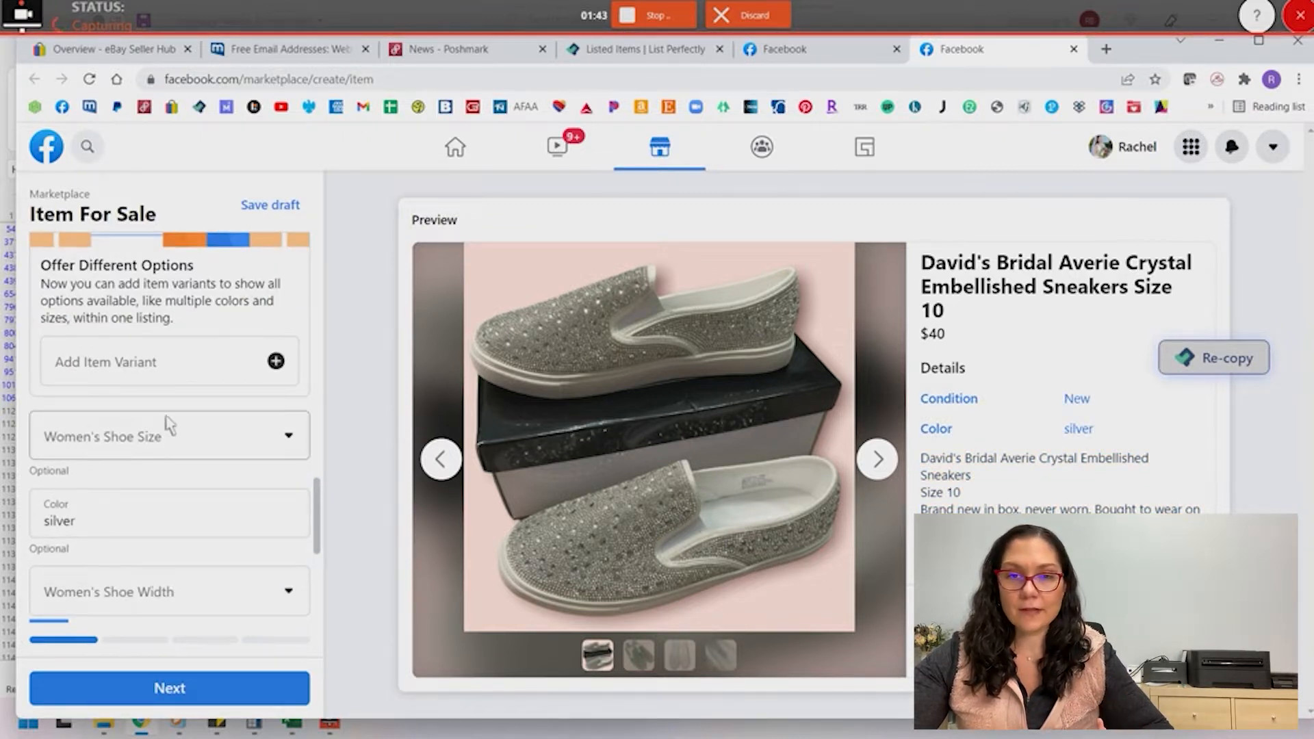
left_click(154, 438)
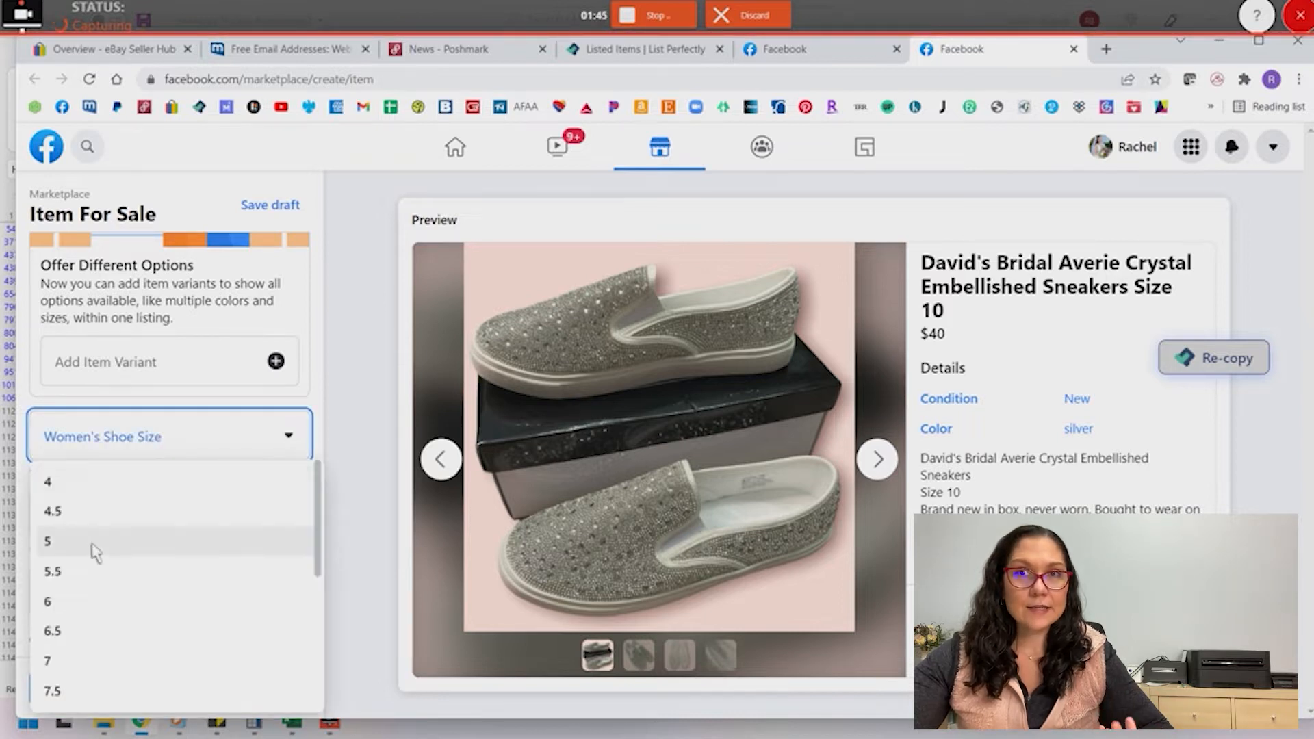
scroll(93, 602, "down", 2)
scroll(91, 615, "down", 3)
left_click(82, 588)
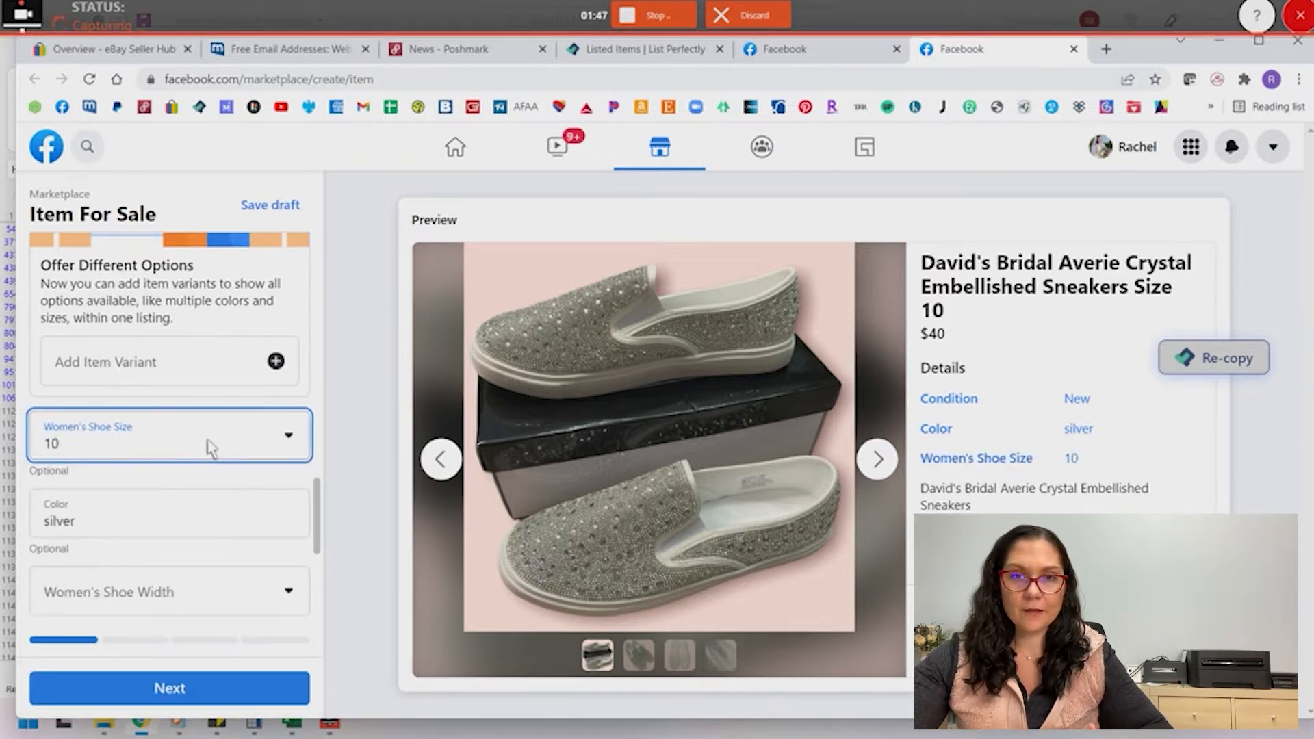
Hide the sneaker listing from Facebook friends.
scroll(69, 479, "down", 1)
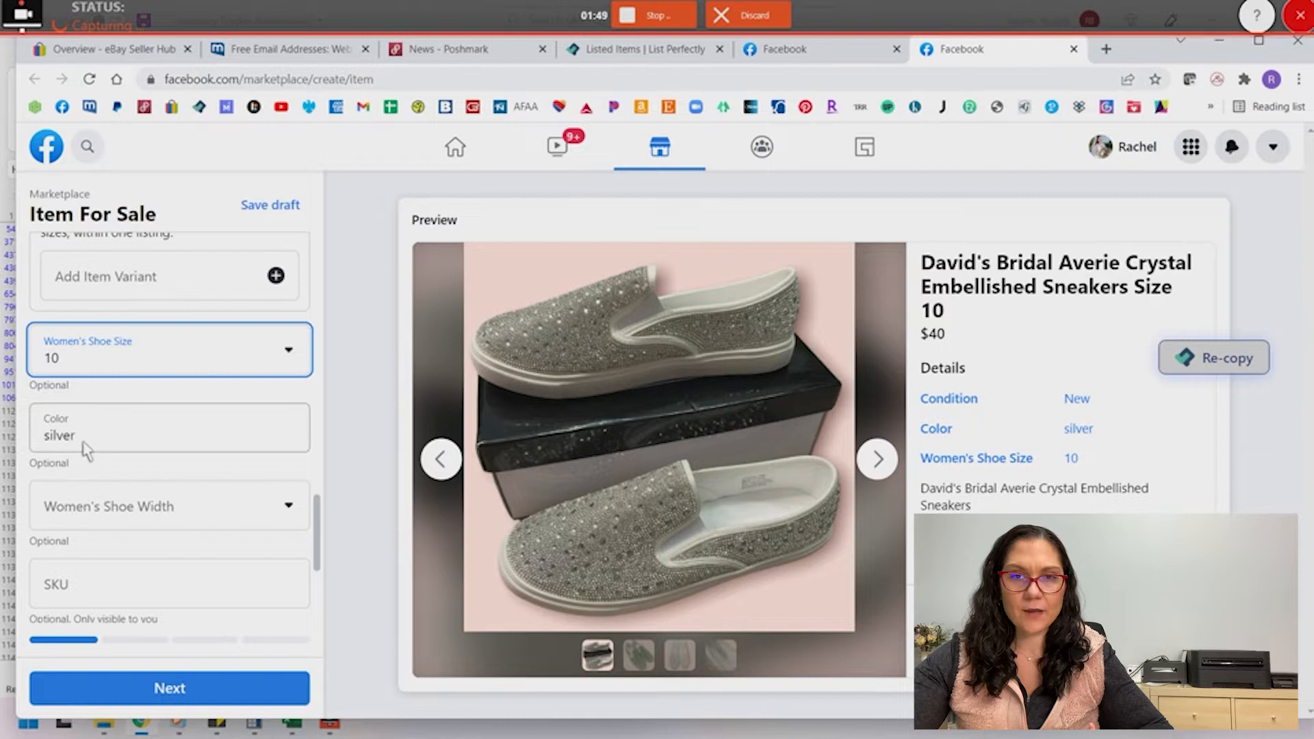
scroll(86, 517, "down", 3)
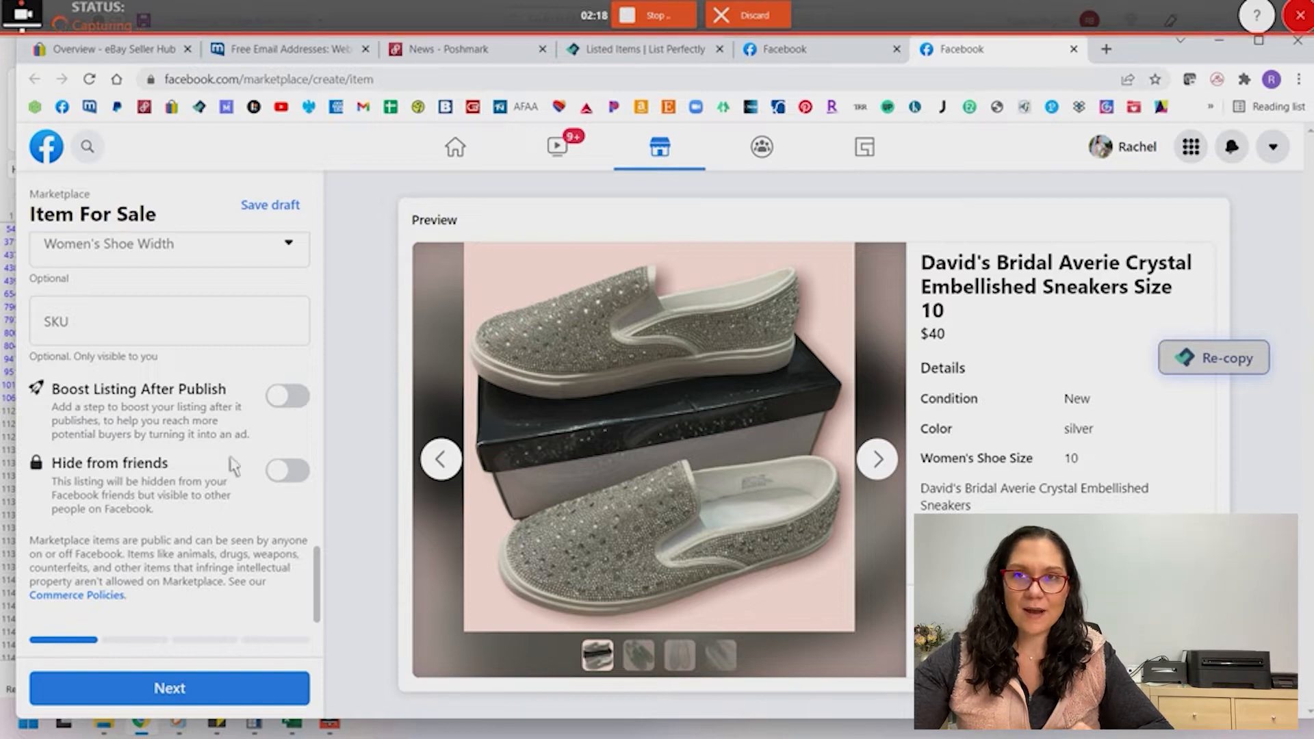
left_click(287, 472)
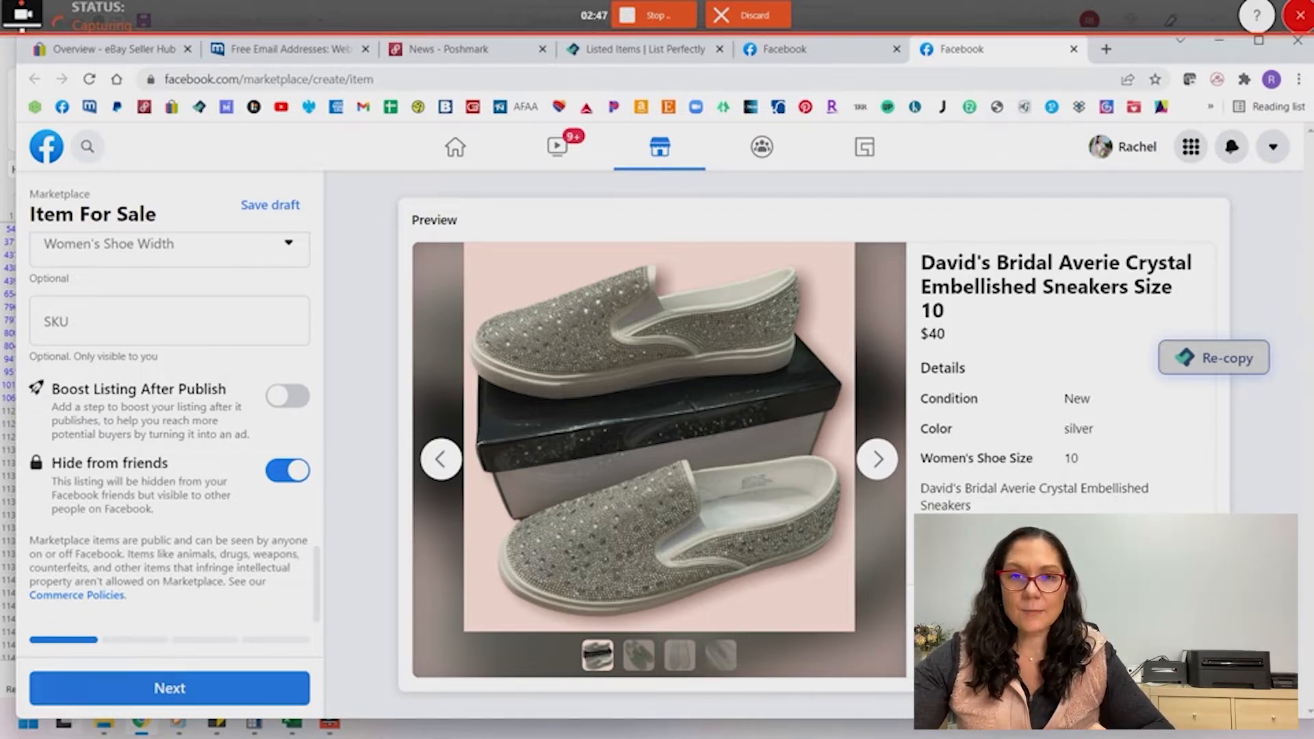
Continue to the delivery details and set the delivery method to Shipping only.
left_click(98, 693)
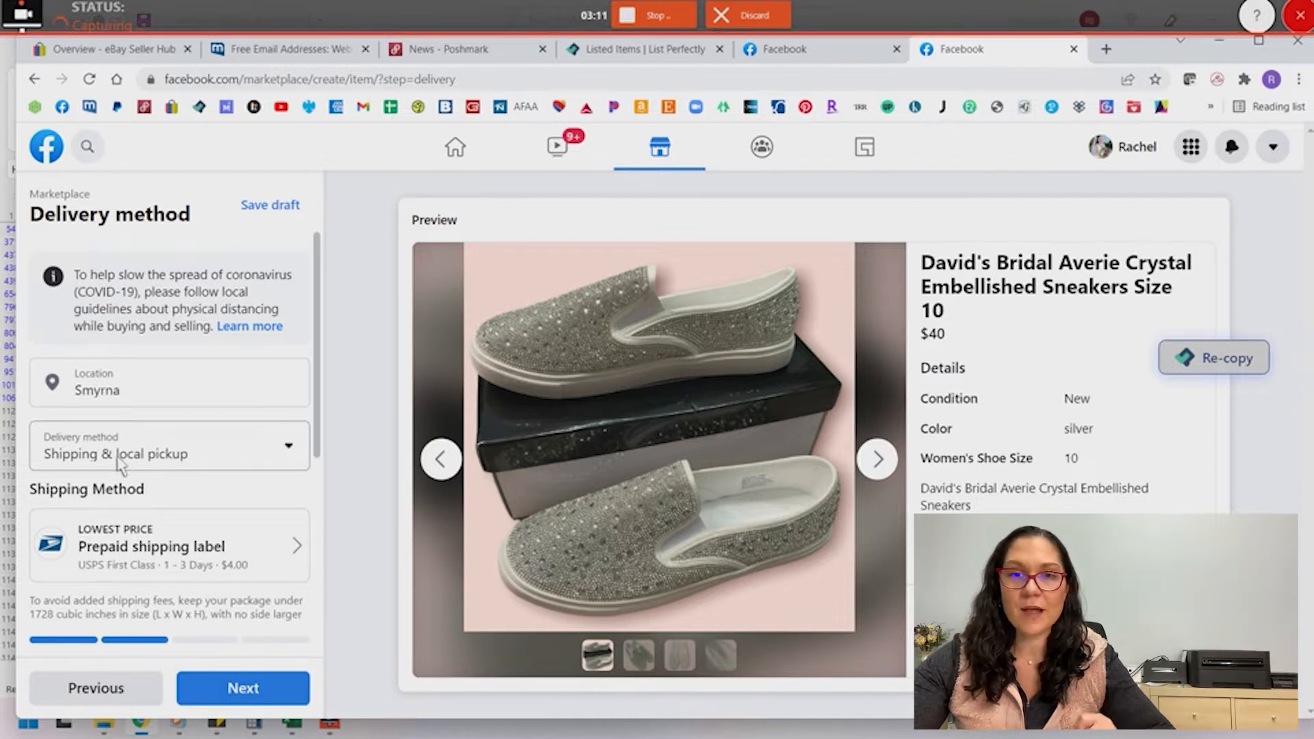
left_click(117, 455)
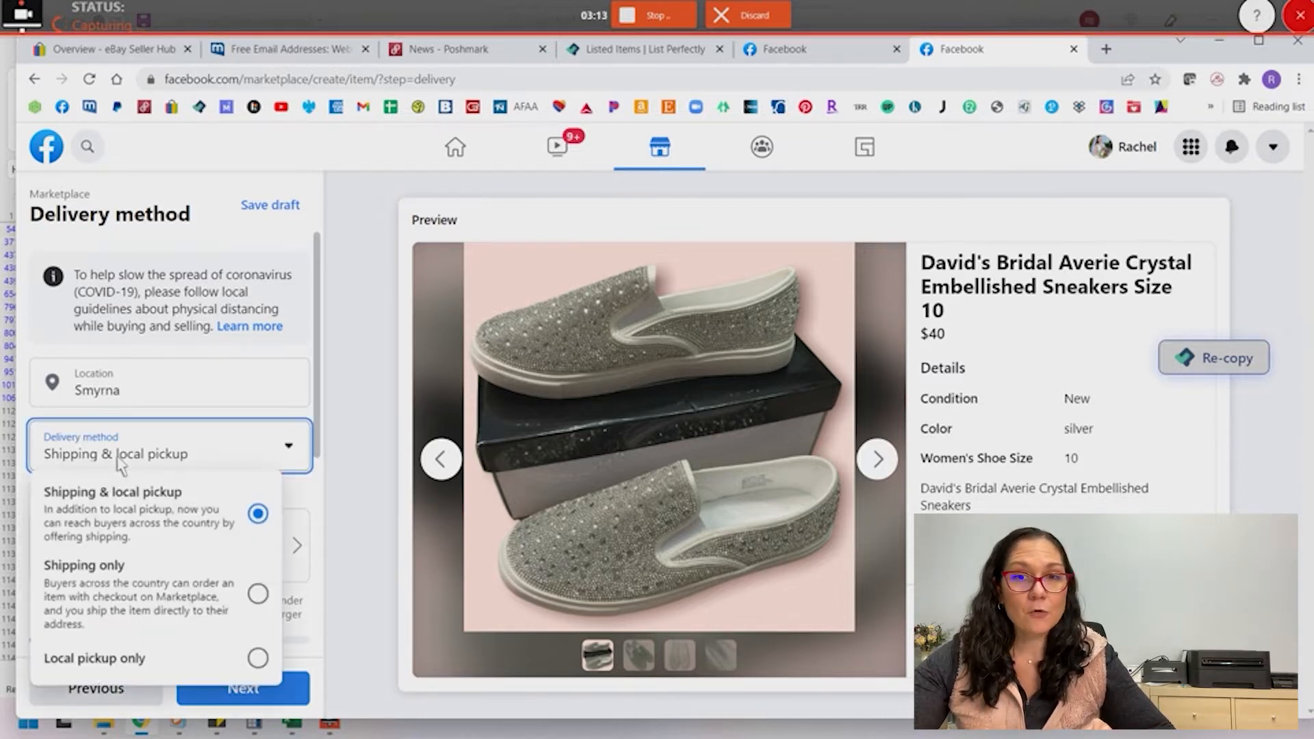
left_click(81, 600)
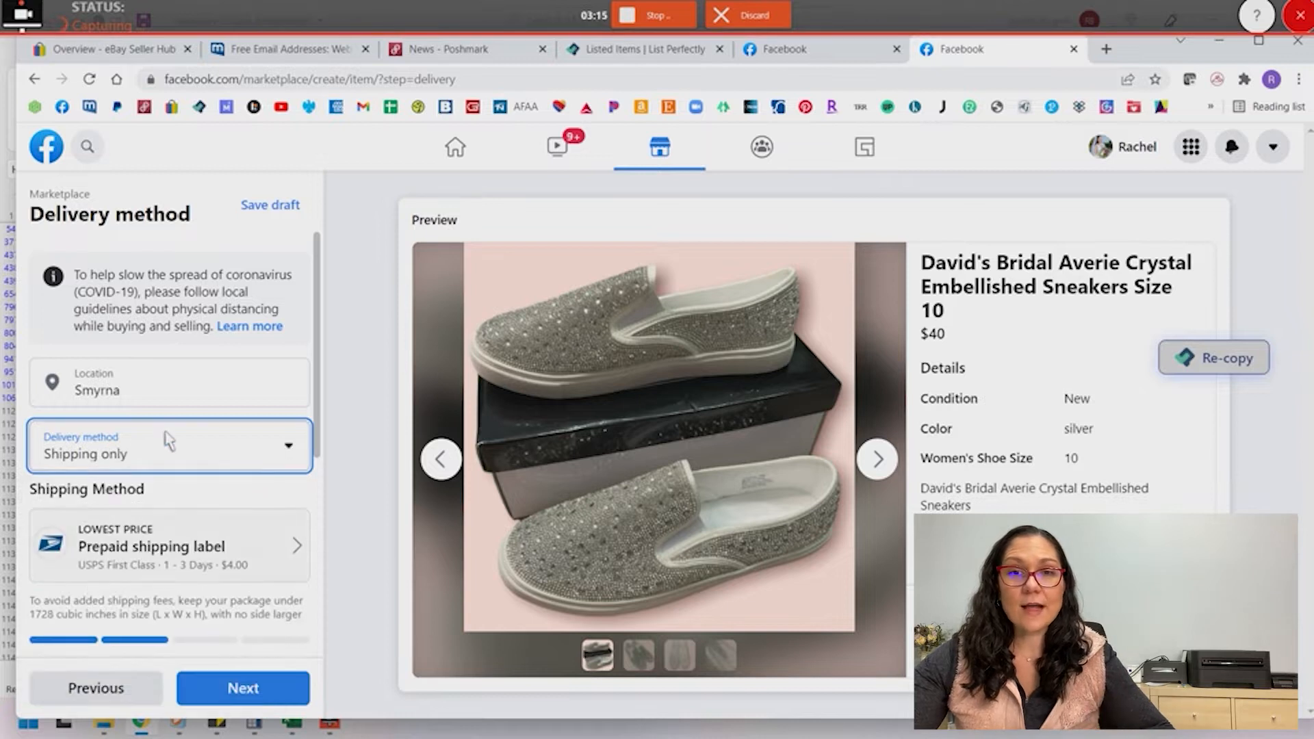
Open the shipping method settings and choose to use a prepaid shipping label.
scroll(168, 439, "down", 1)
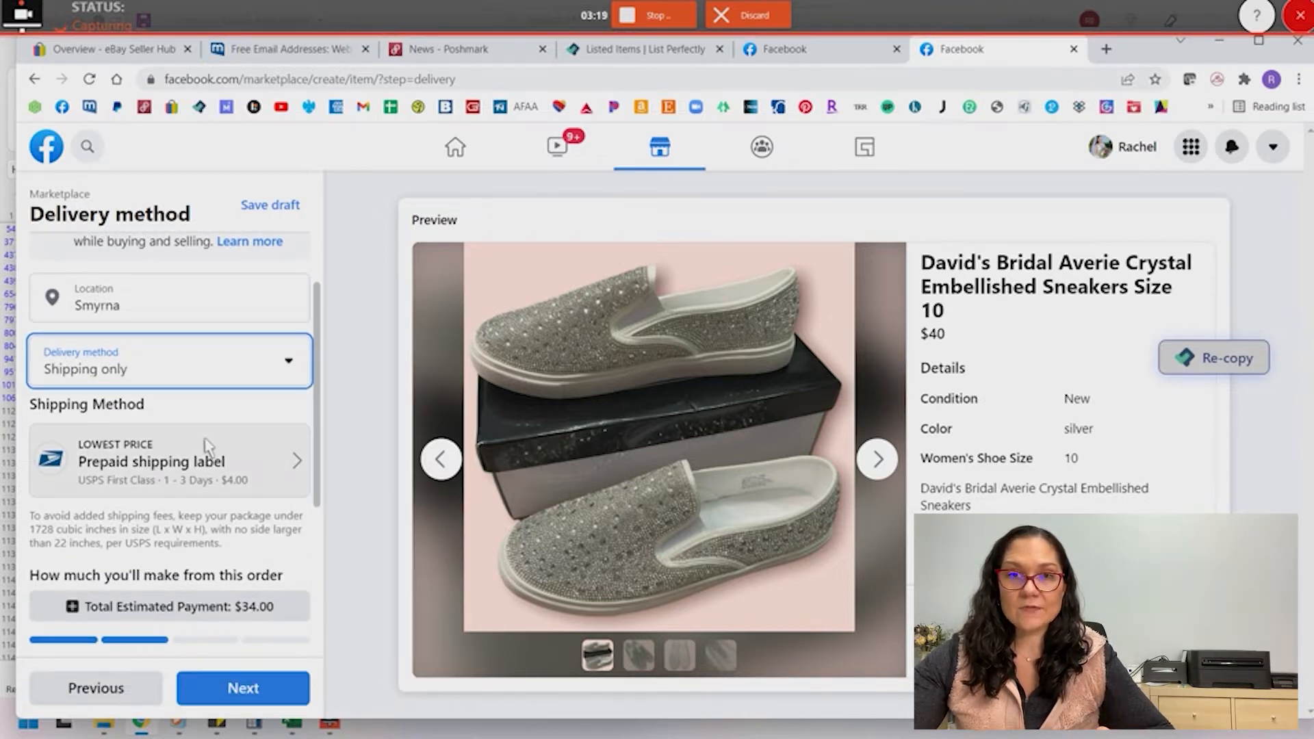
left_click(198, 481)
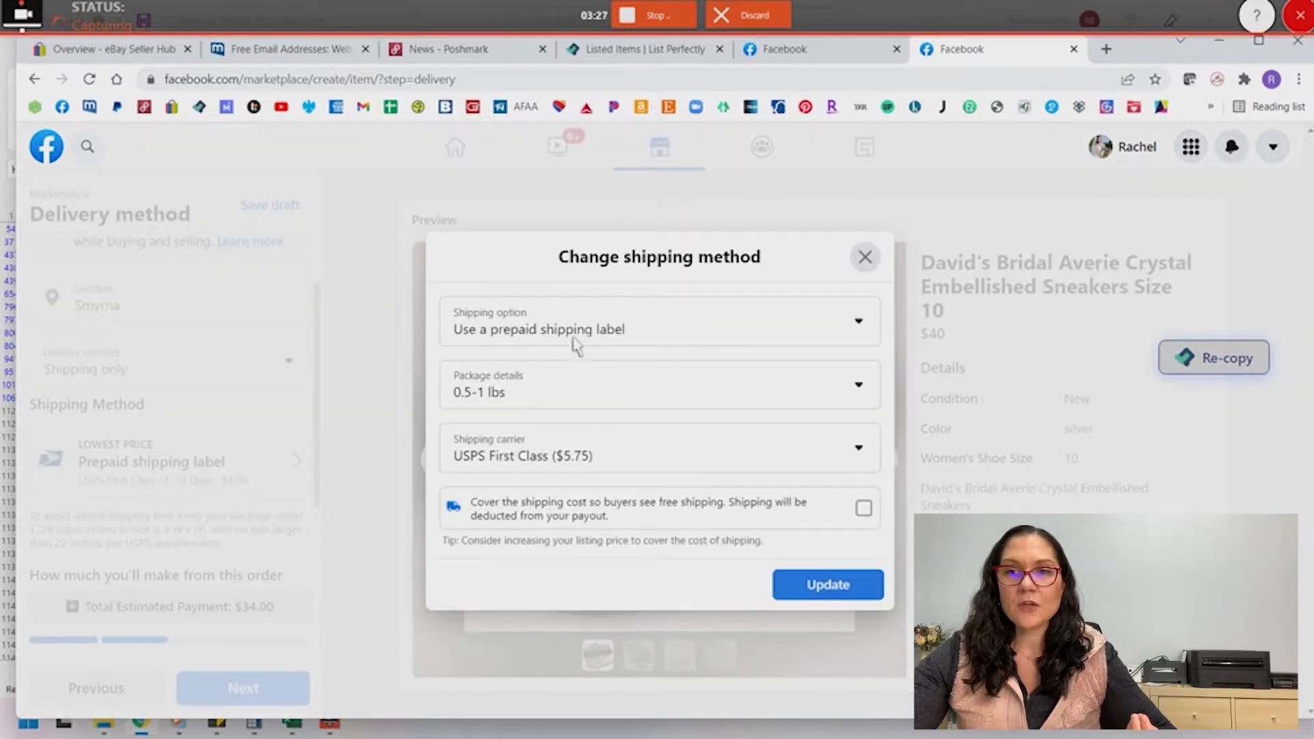
left_click(578, 331)
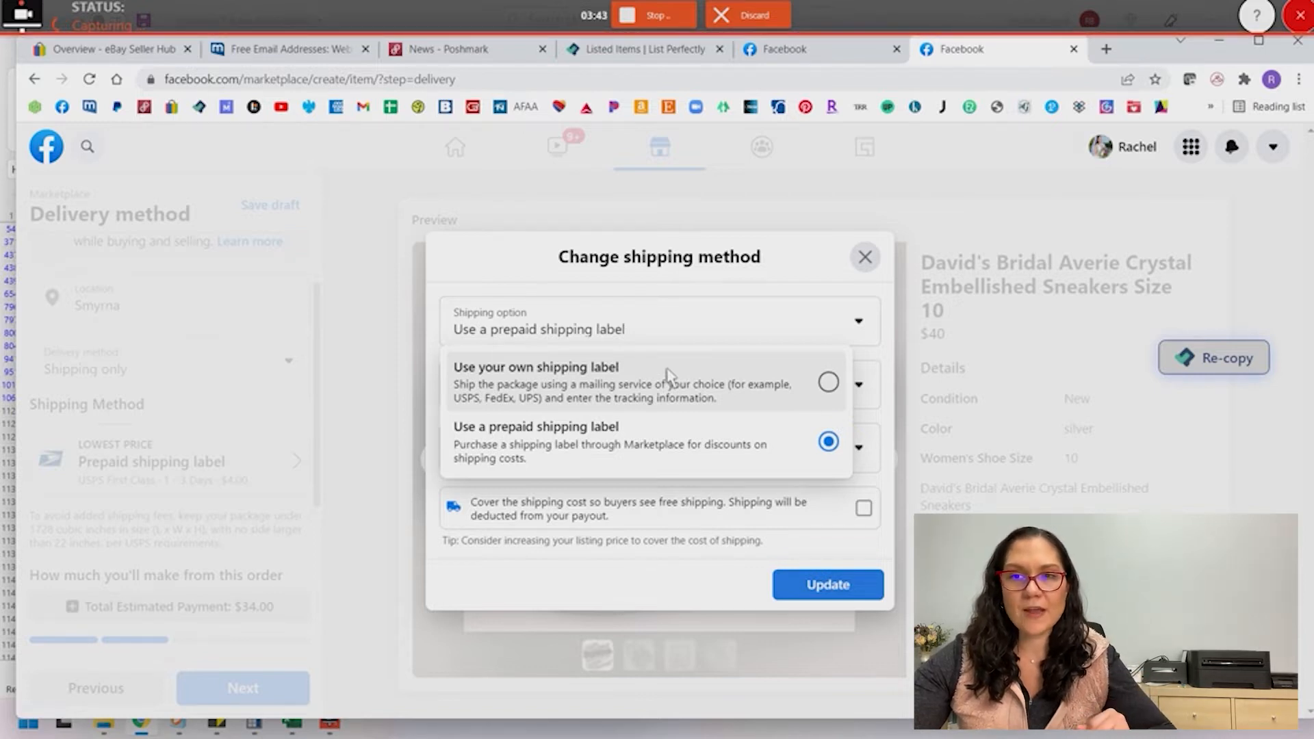
left_click(607, 445)
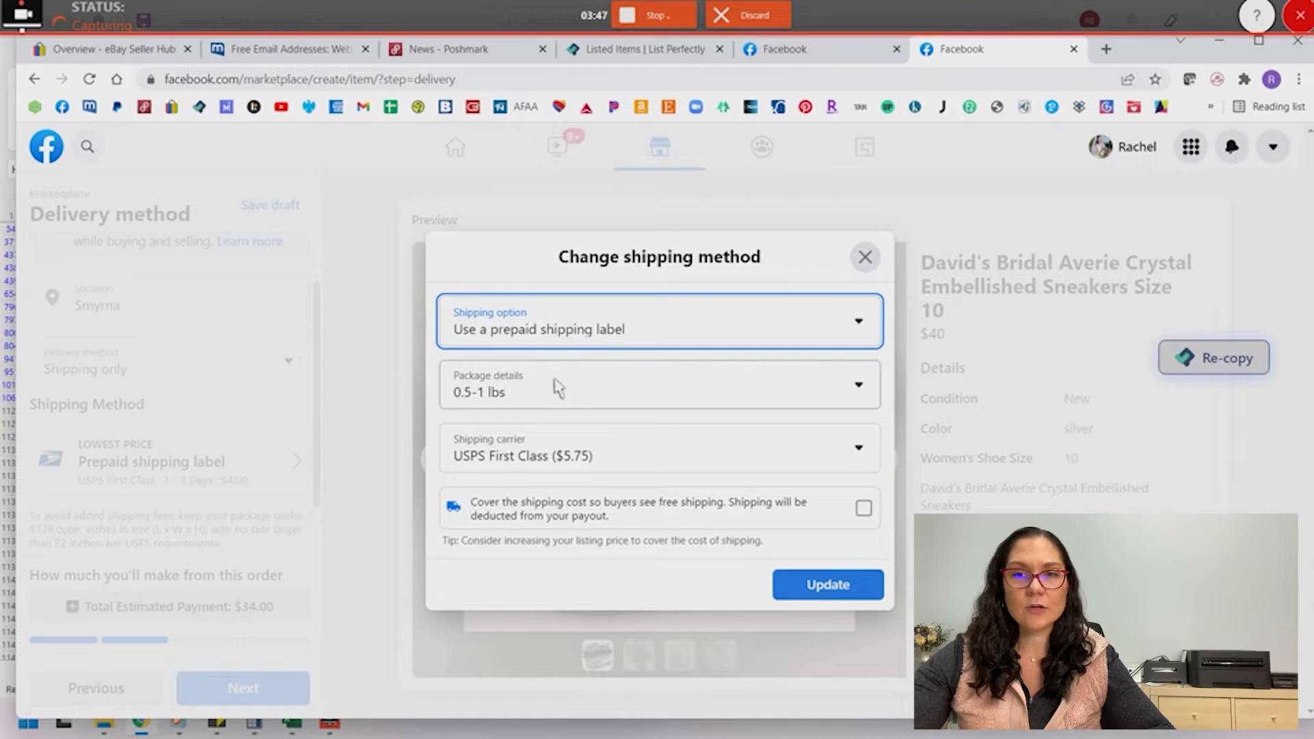
Set the package weight to 2-5 lbs and show the shipping carriers offered for it.
left_click(558, 401)
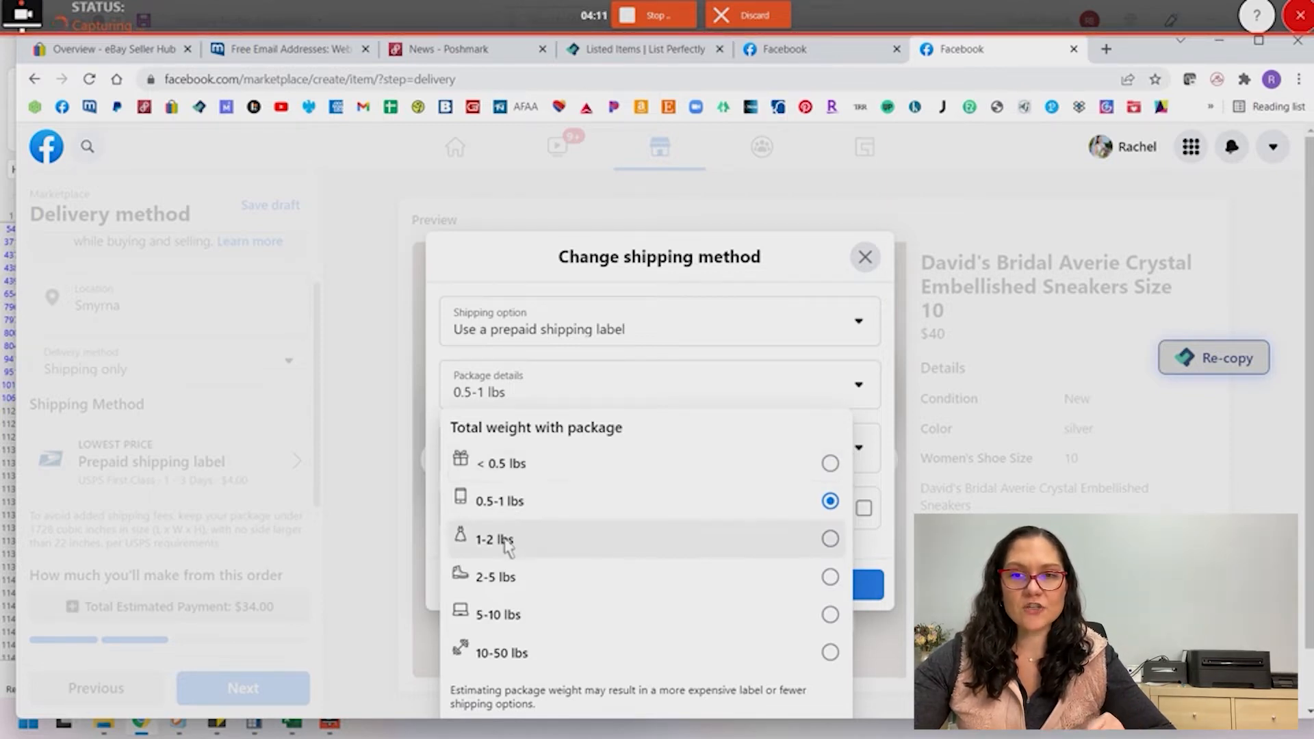
left_click(496, 577)
left_click(544, 457)
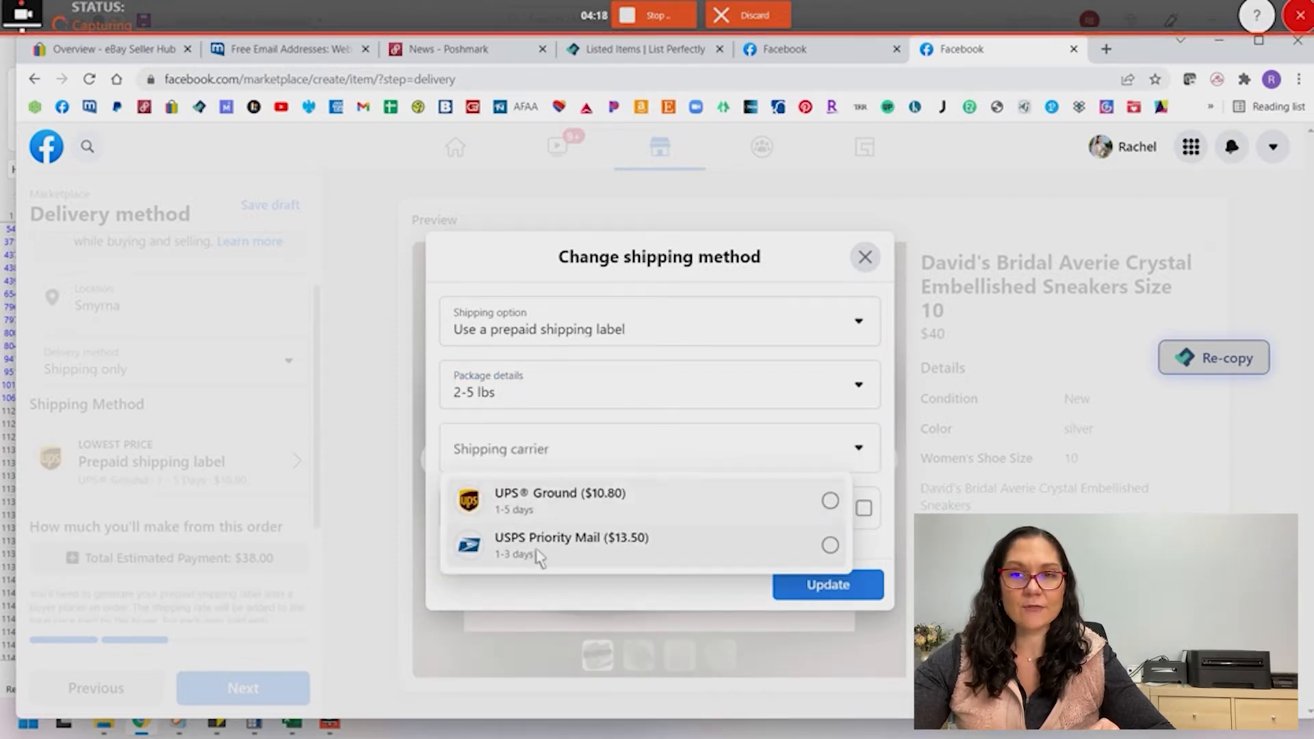
Set the package weight to < 0.5 lbs and show the shipping carriers offered for it.
left_click(544, 387)
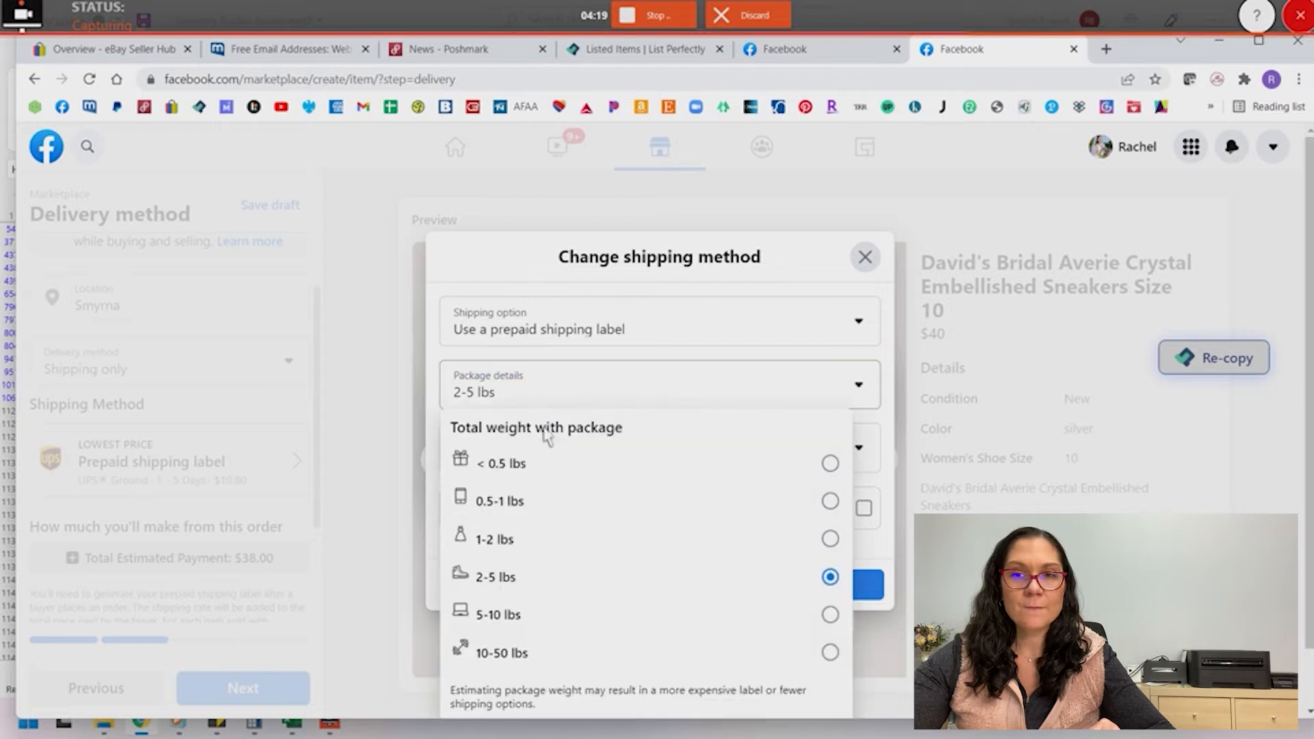
left_click(532, 465)
left_click(537, 453)
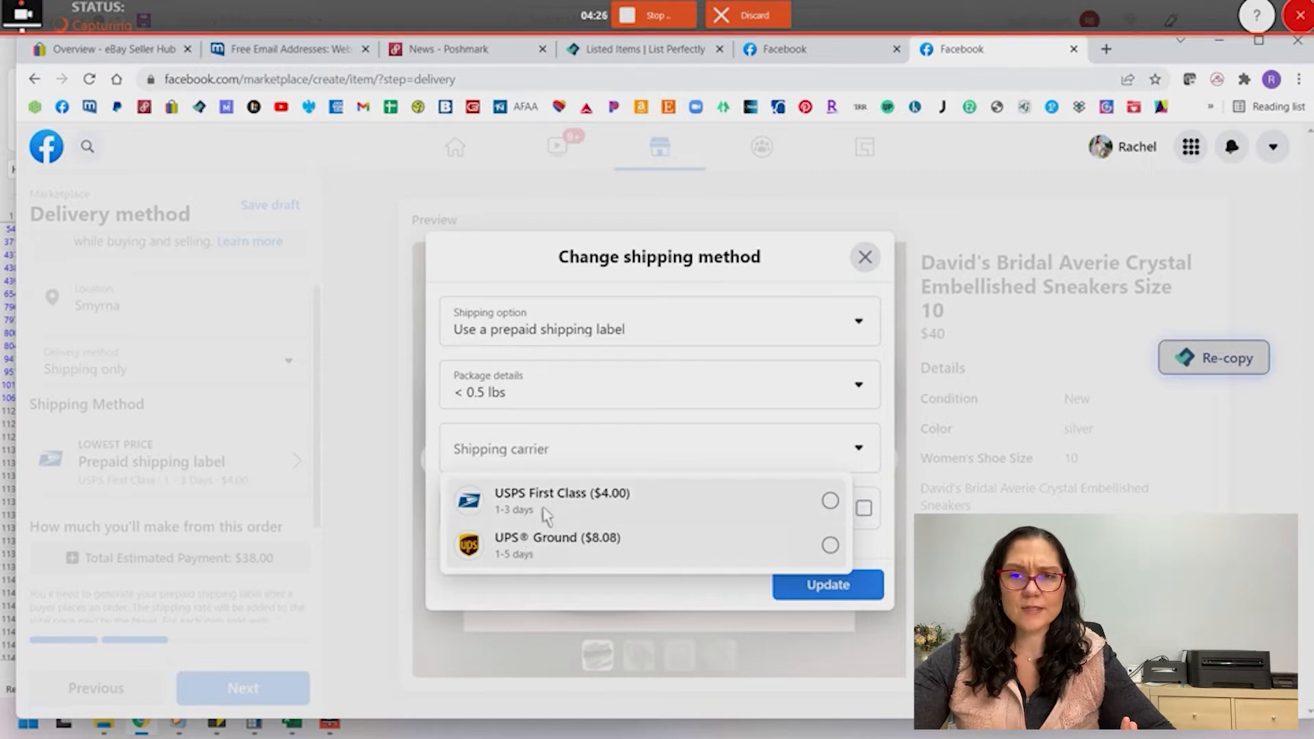
Set the package weight to 2-5 lbs, choose USPS Priority Mail as the shipping carrier, and update the shipping method.
left_click(577, 378)
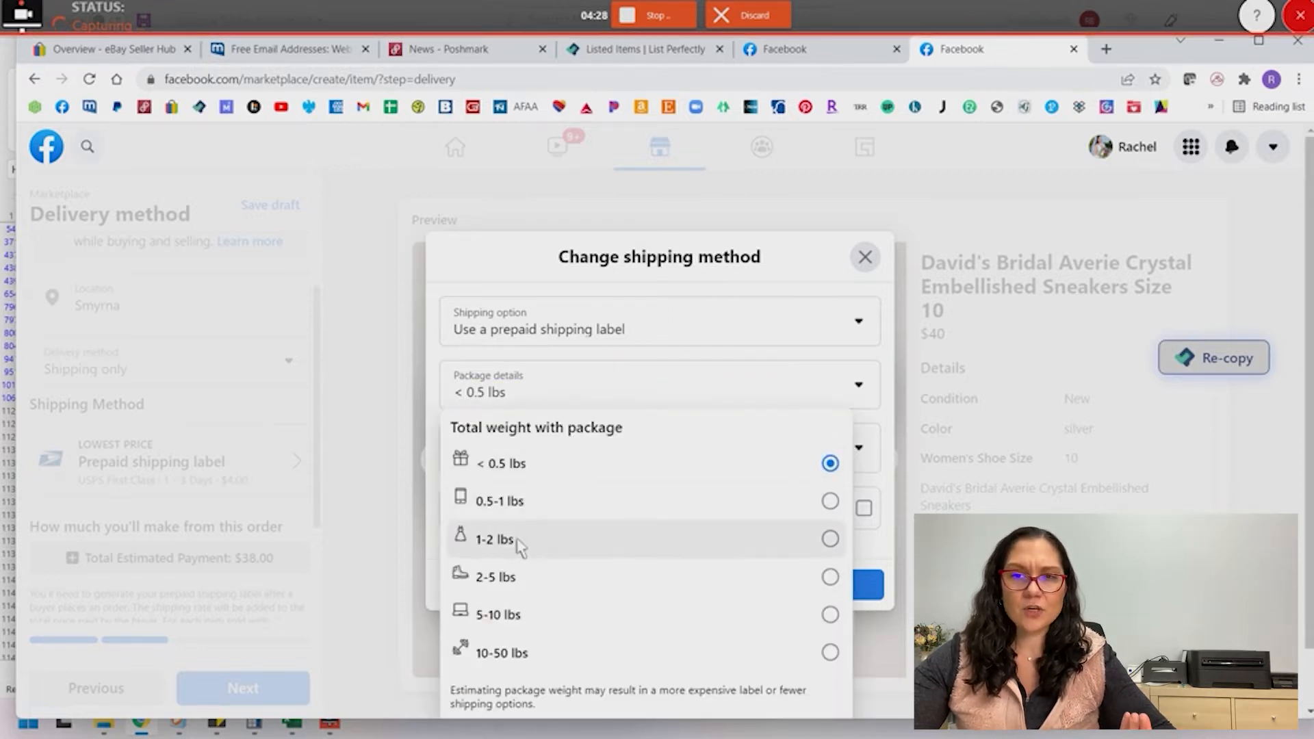
left_click(524, 576)
left_click(533, 448)
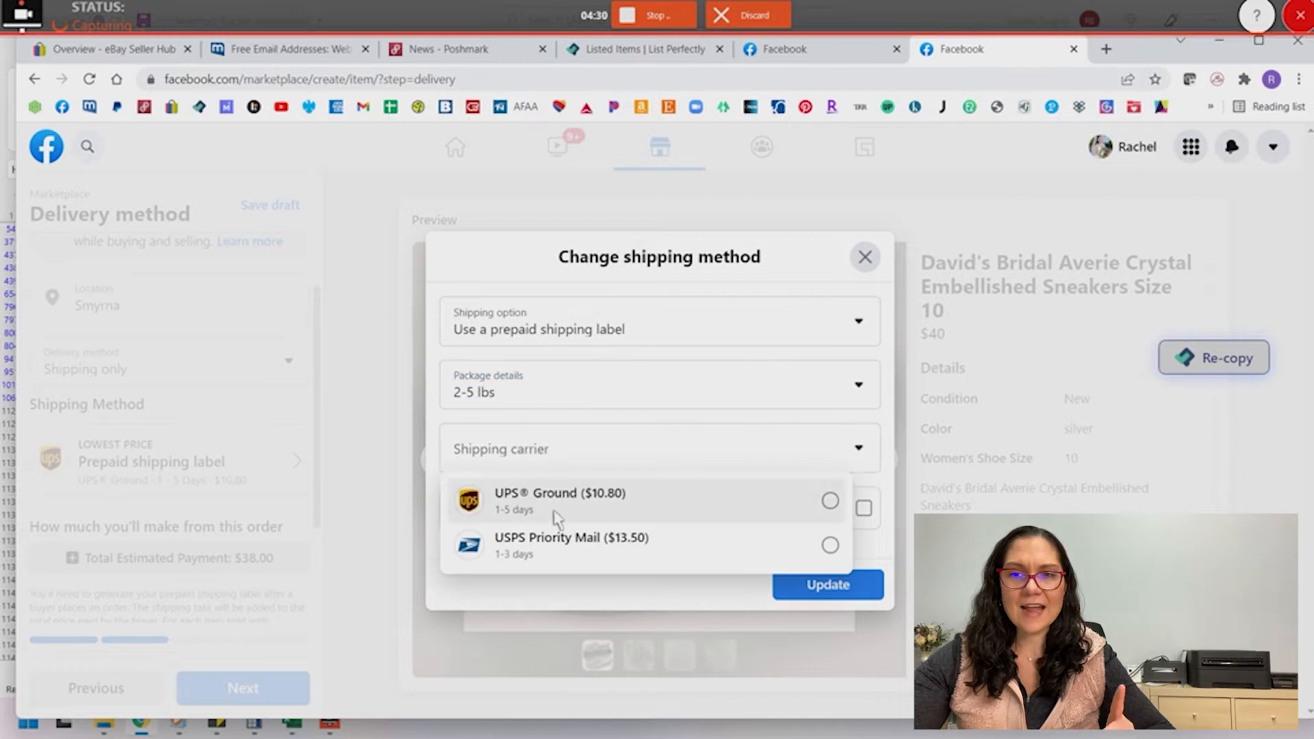
left_click(550, 551)
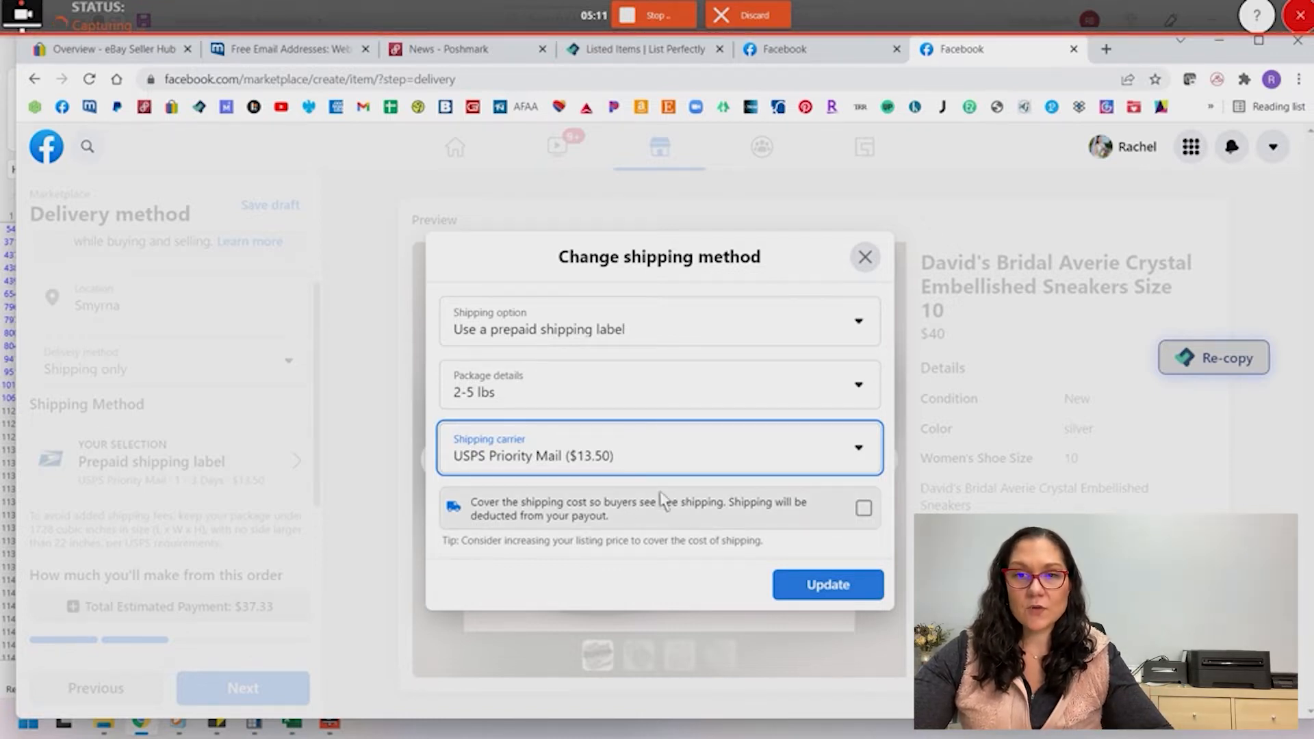
left_click(792, 581)
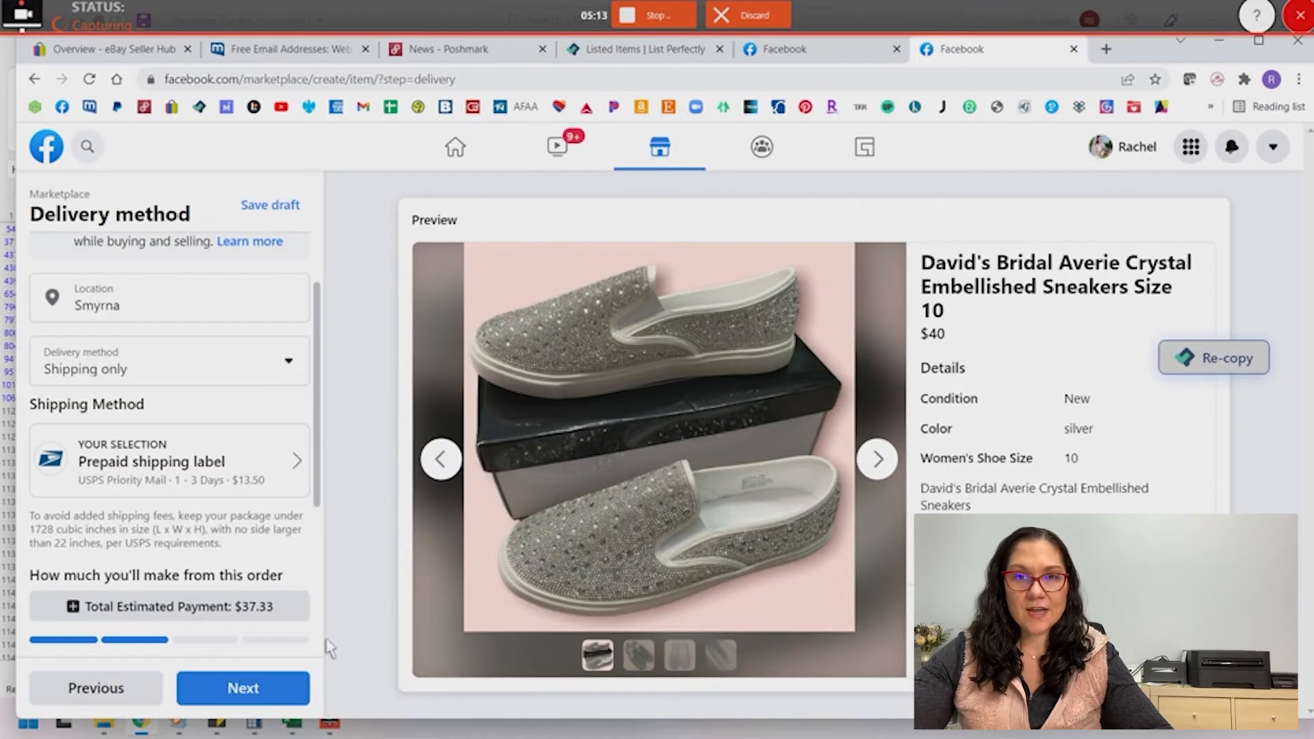
Review the breakdown of the estimated payment for the order and close it.
scroll(171, 479, "down", 3)
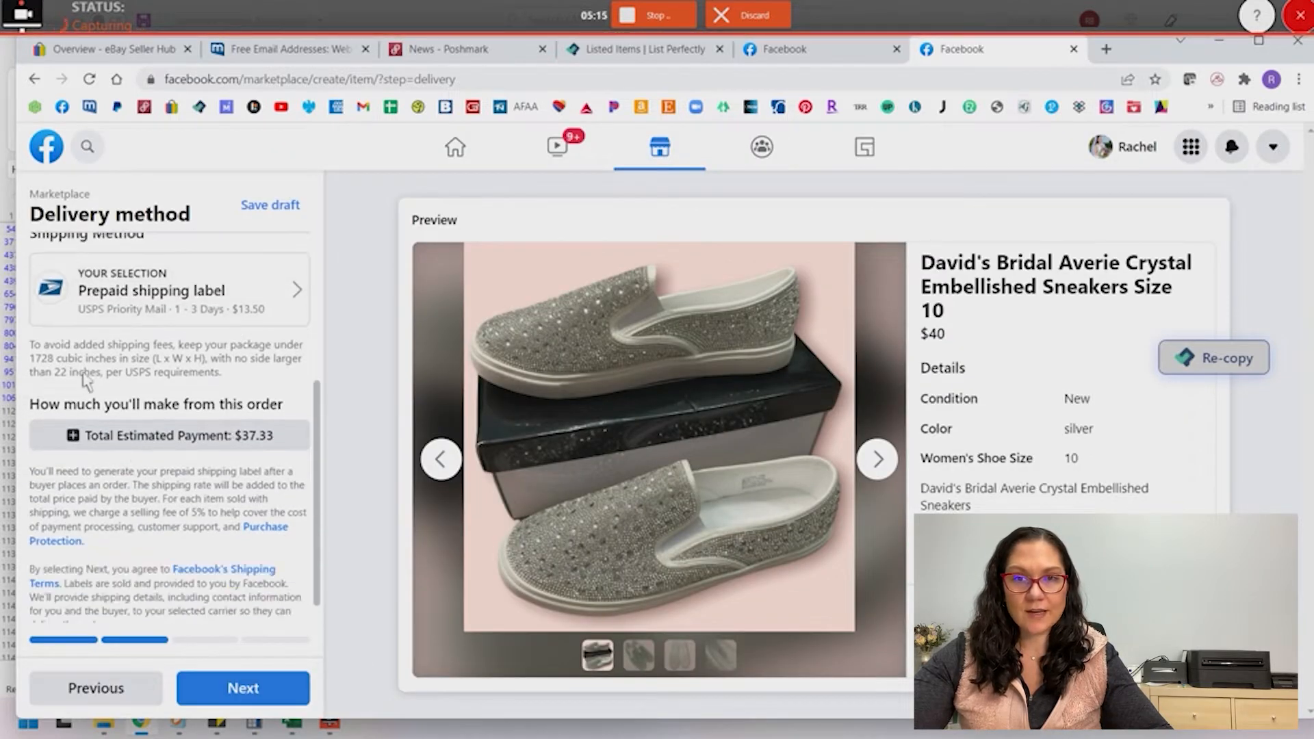
left_click(184, 439)
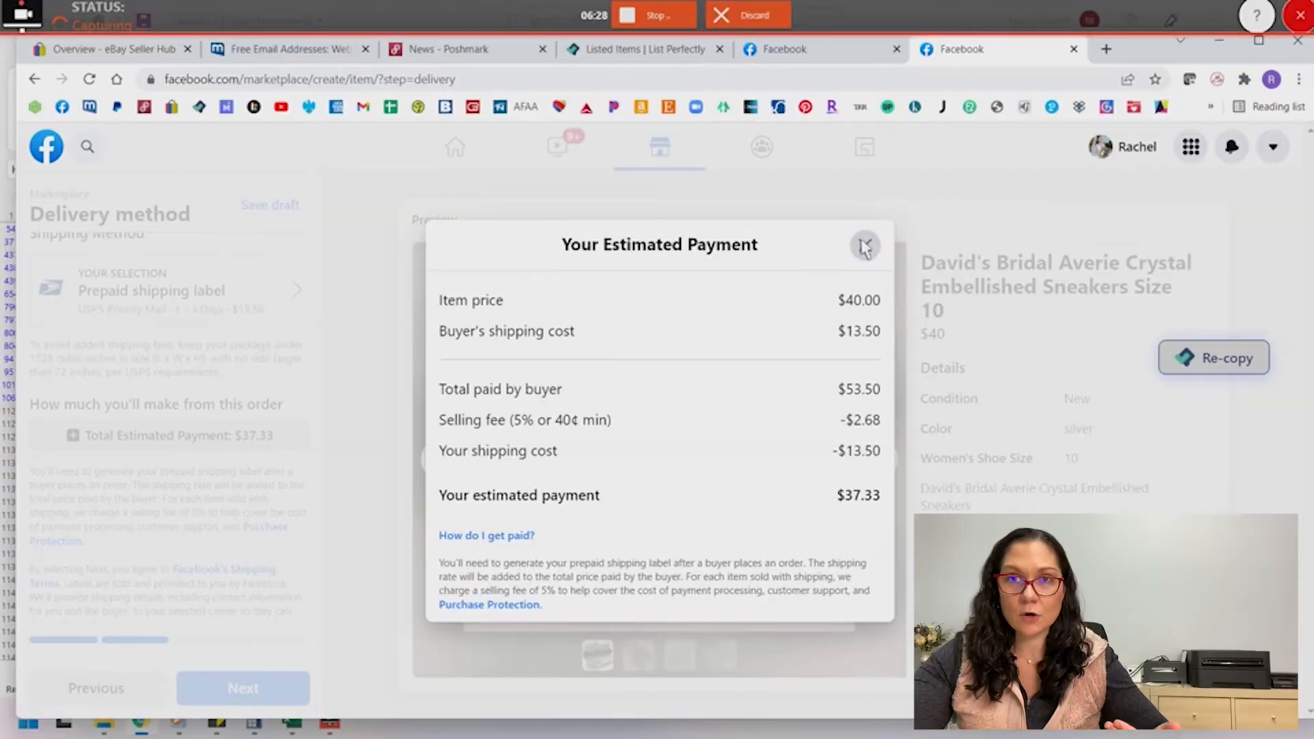
left_click(862, 243)
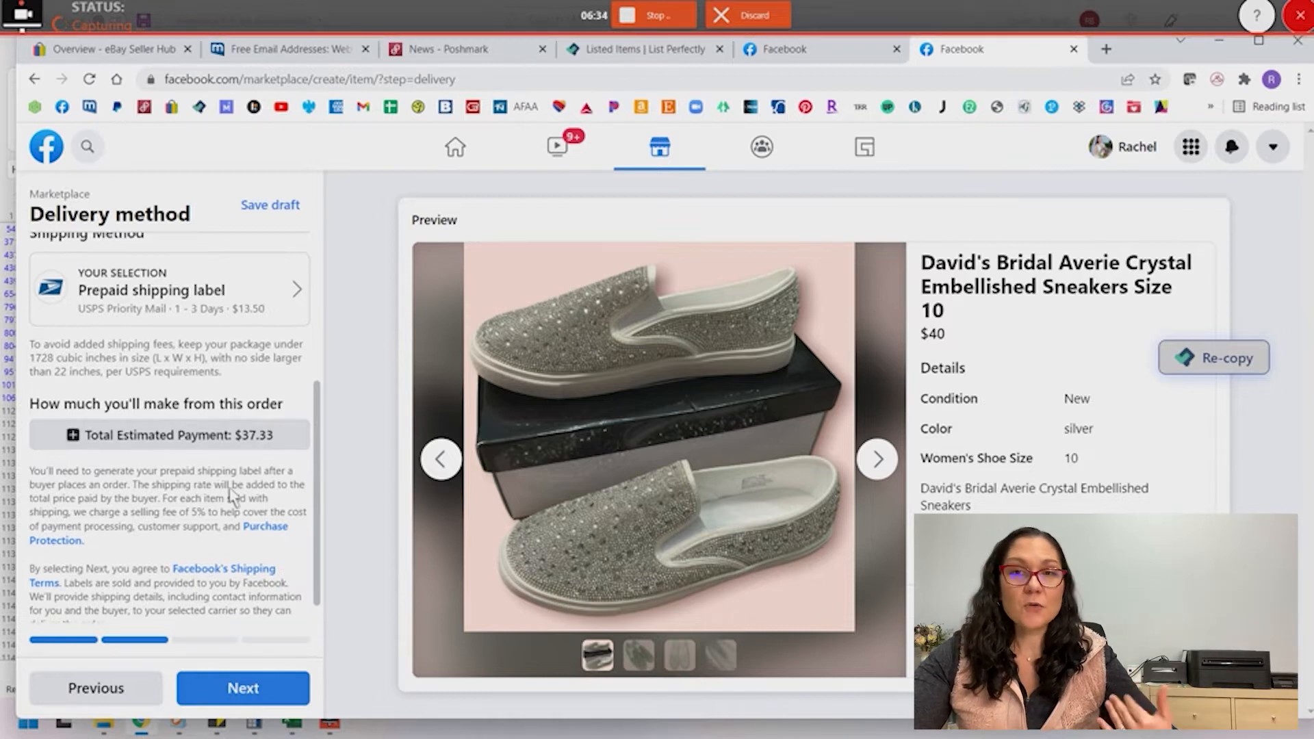
Continue to the offer settings, let buyers negotiate with a minimum price of $32, and proceed to the listing places.
scroll(233, 494, "down", 1)
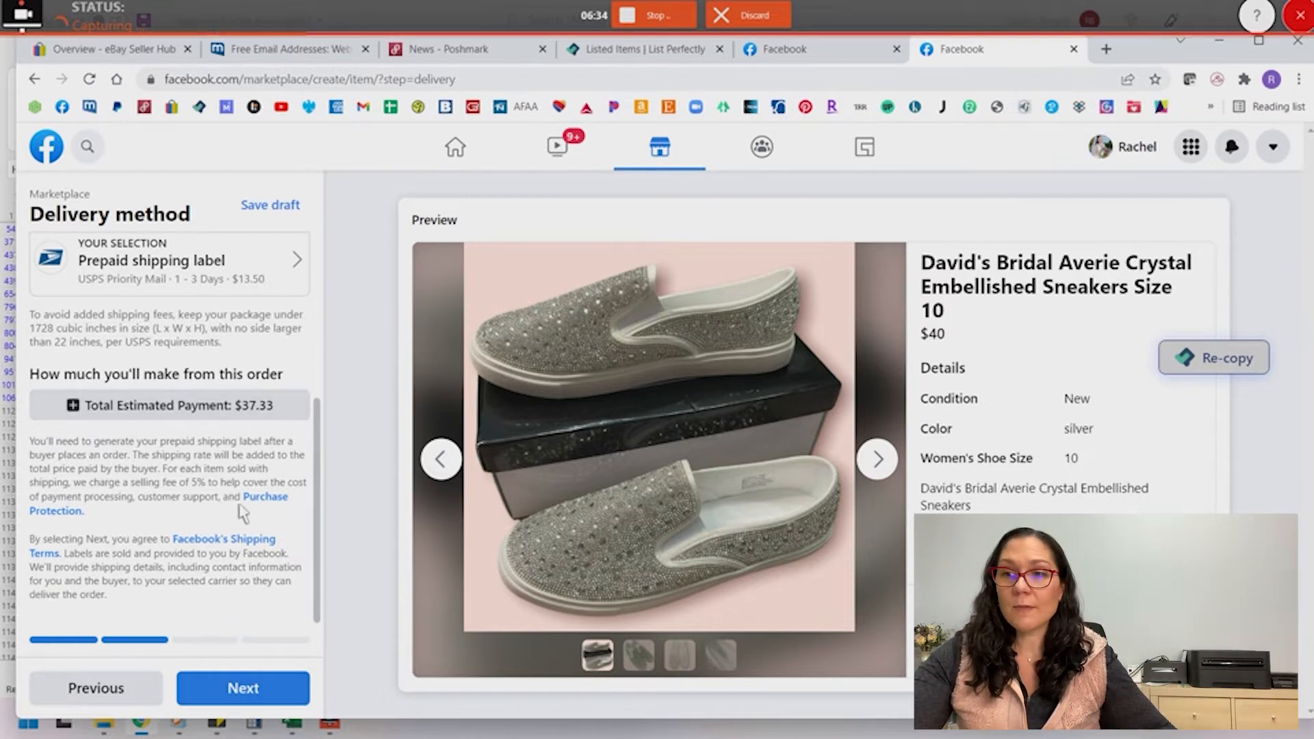
left_click(236, 696)
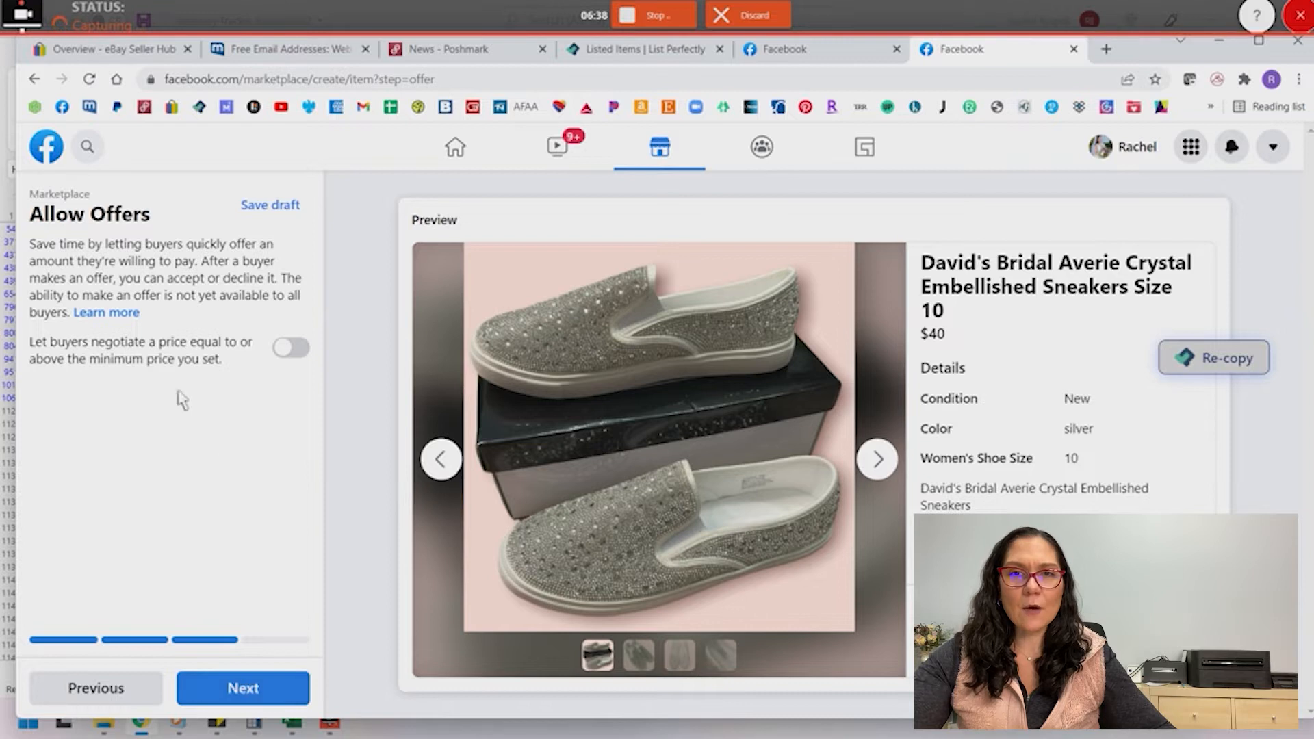
left_click(298, 352)
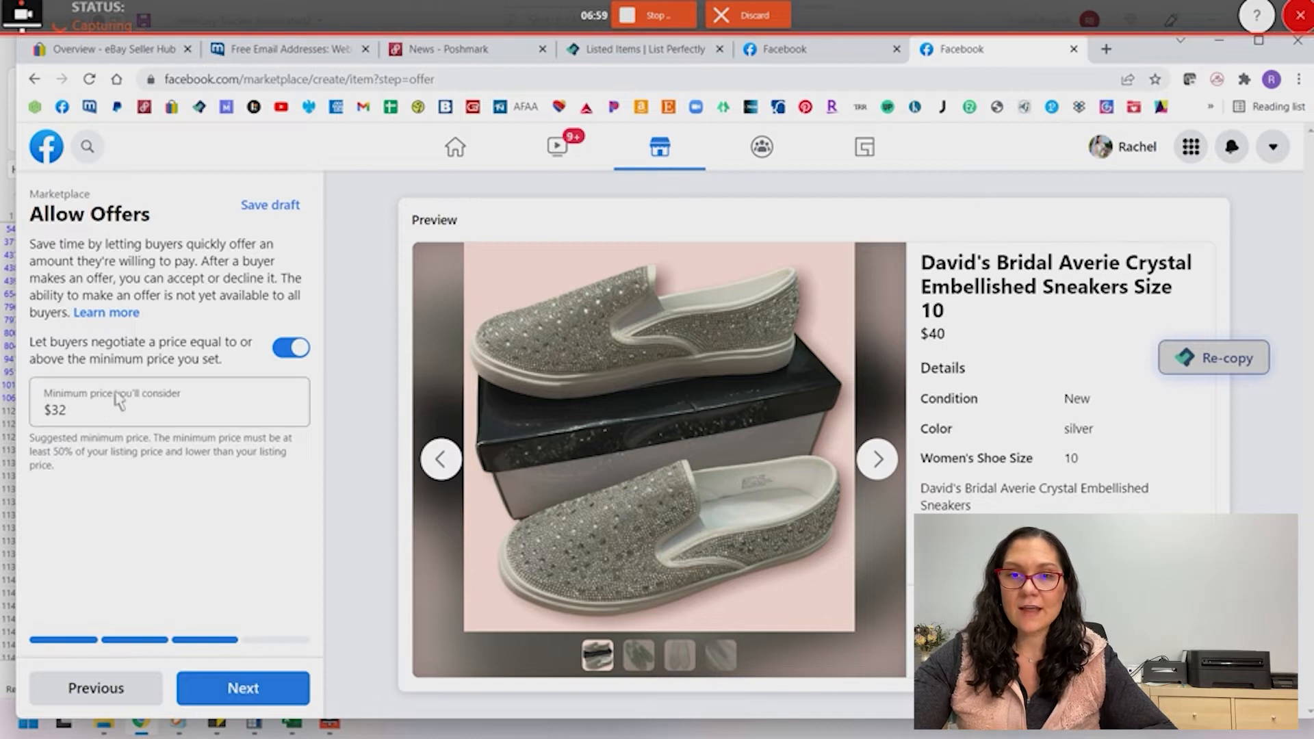
left_click(227, 684)
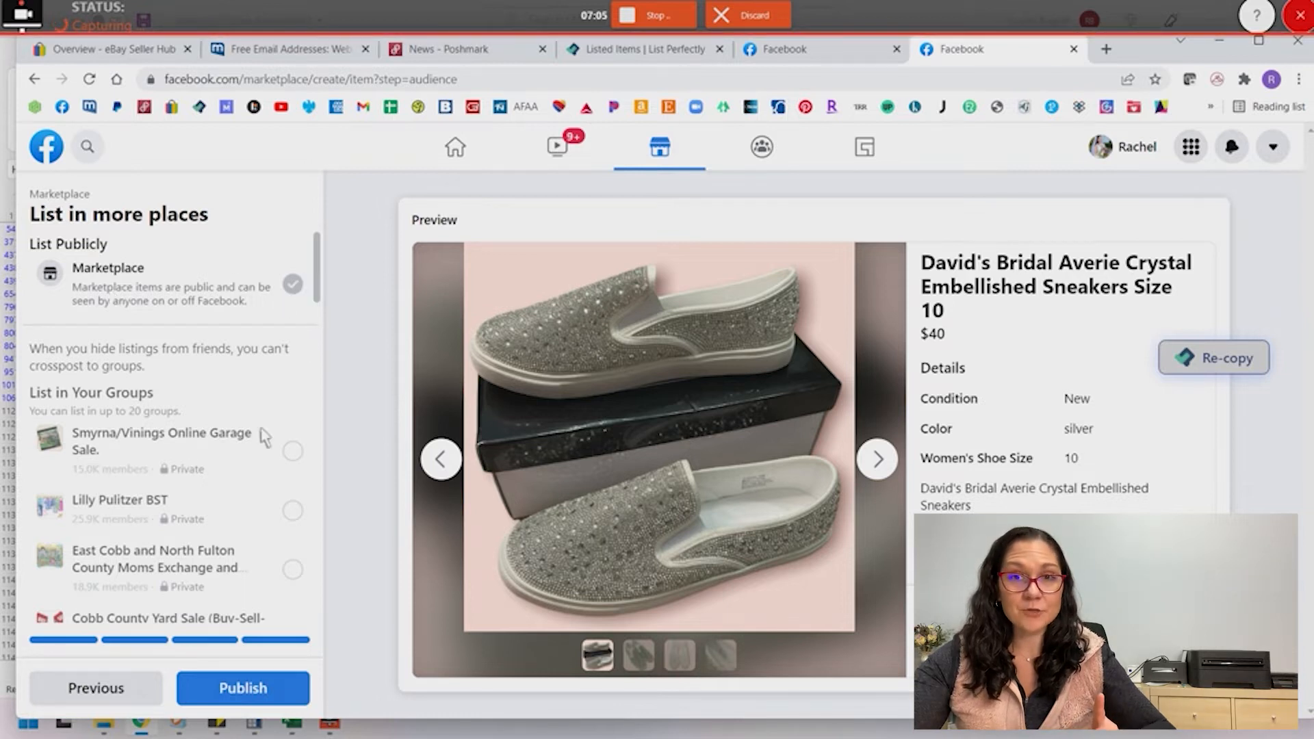
Look through the buy-and-sell groups offered as additional places for the listing.
scroll(205, 424, "down", 1)
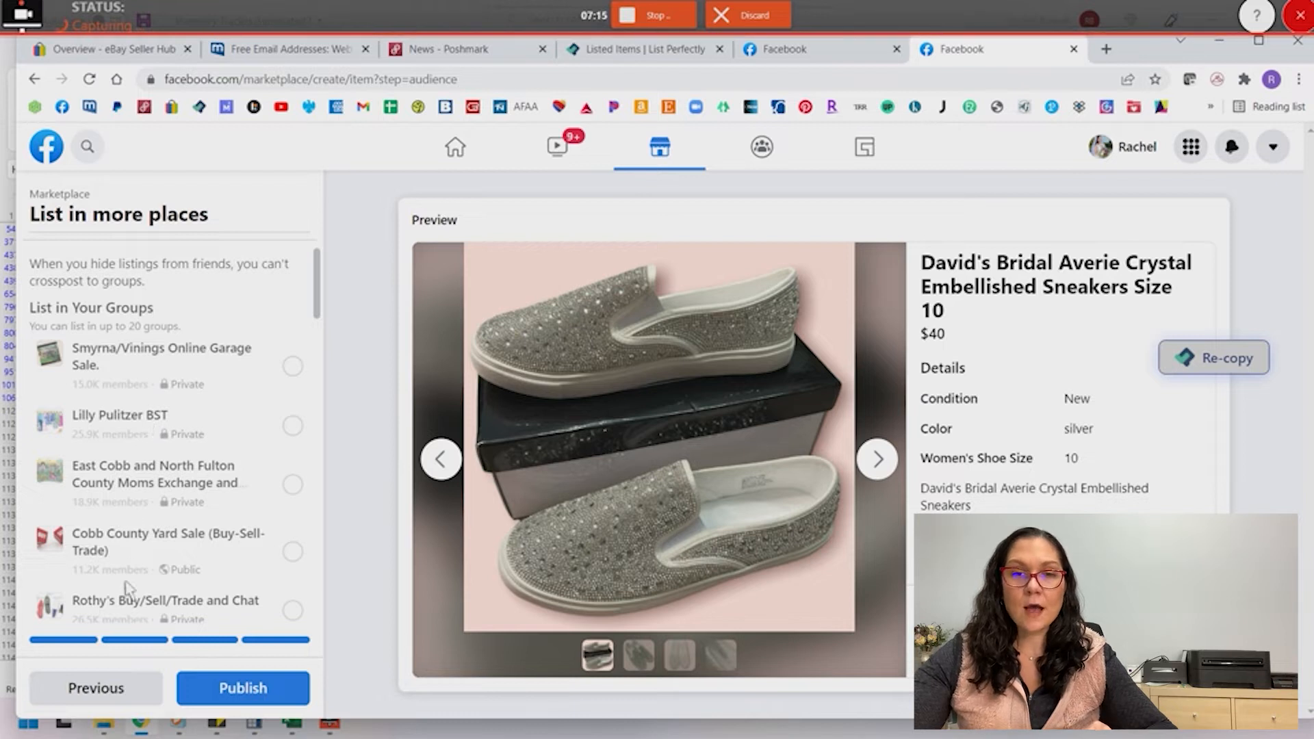
scroll(154, 428, "down", 3)
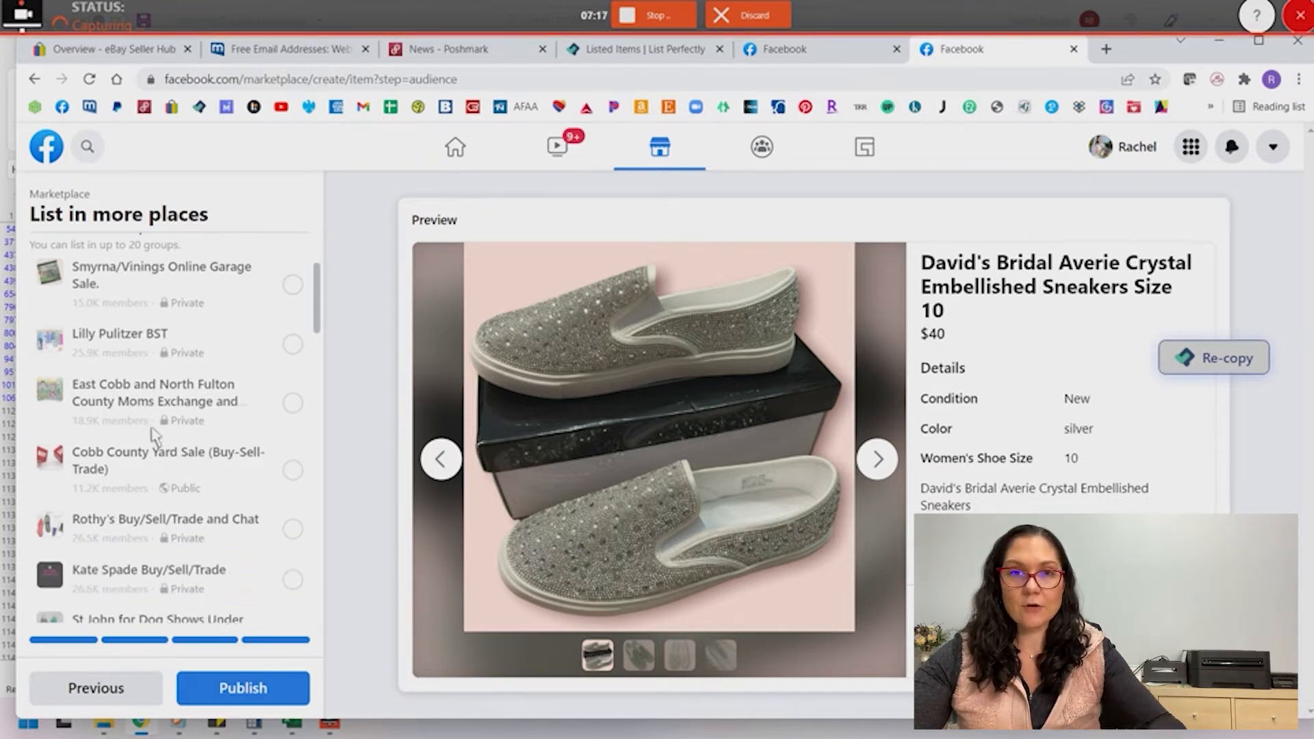
scroll(156, 435, "down", 2)
scroll(156, 435, "up", 6)
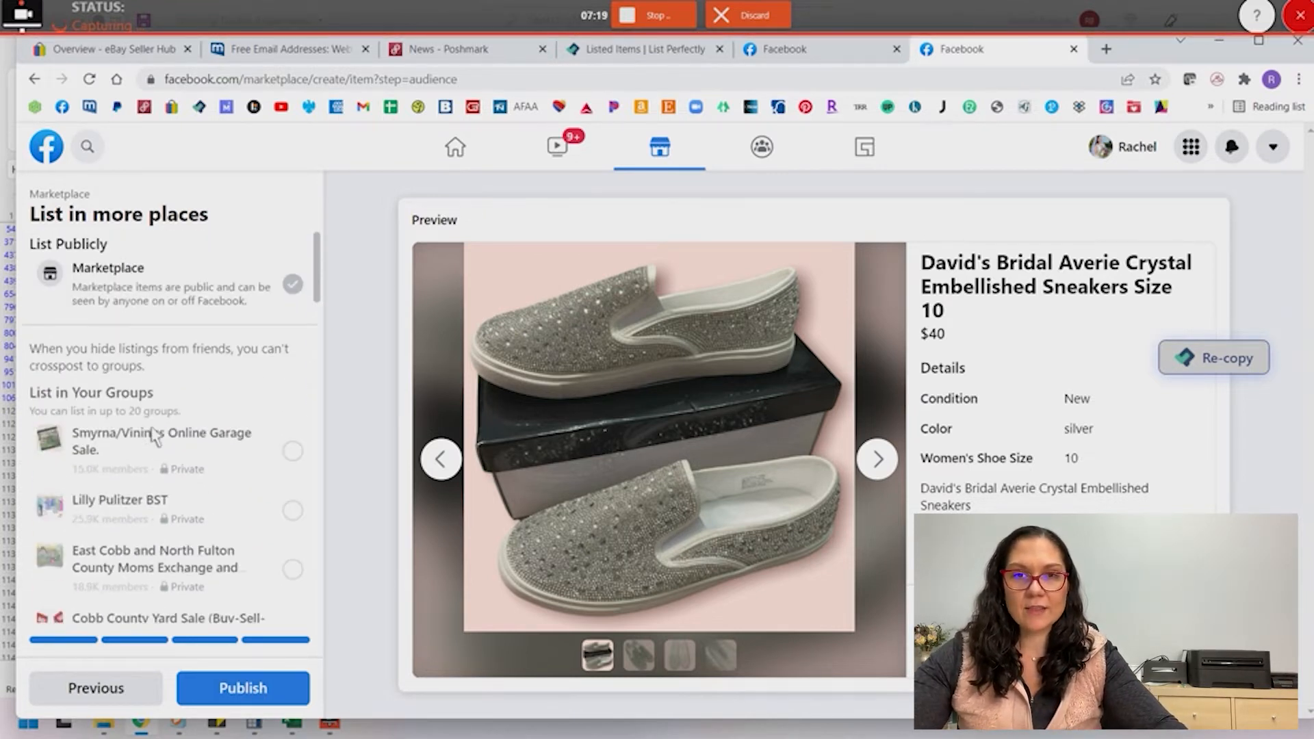
scroll(215, 357, "down", 1)
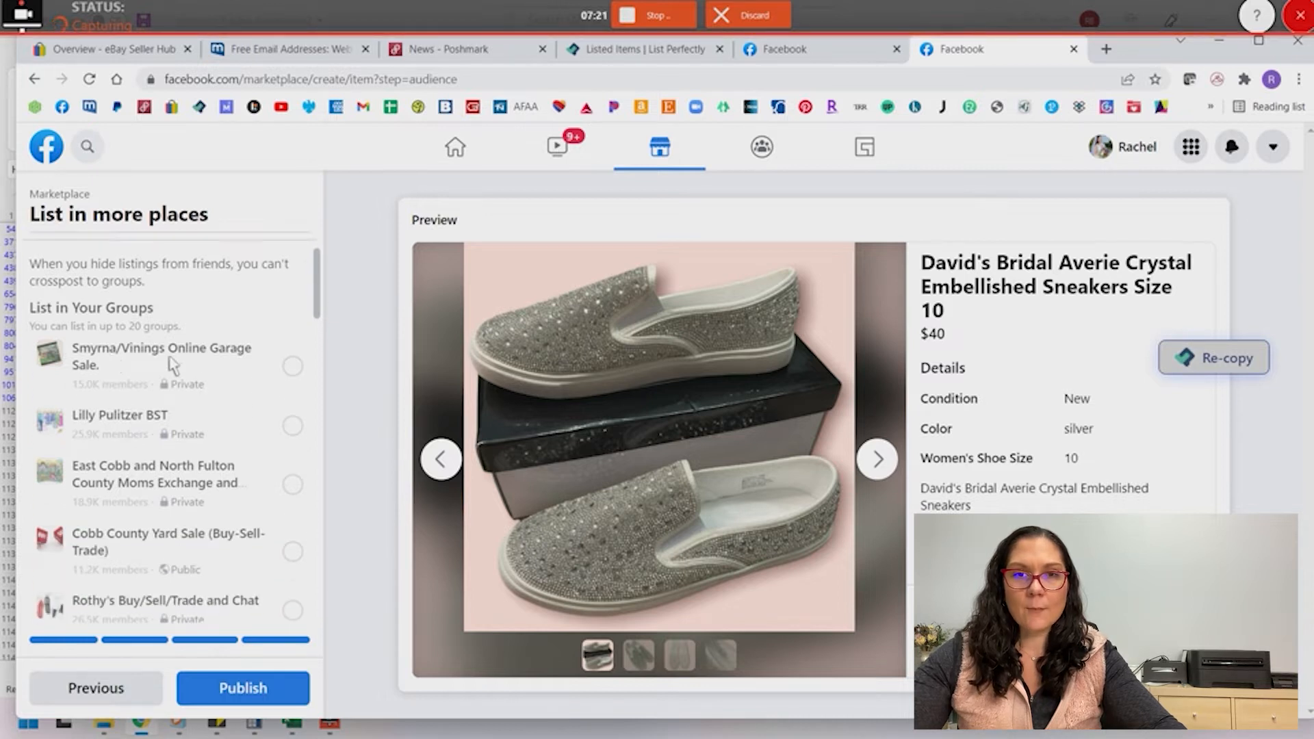
scroll(144, 369, "down", 1)
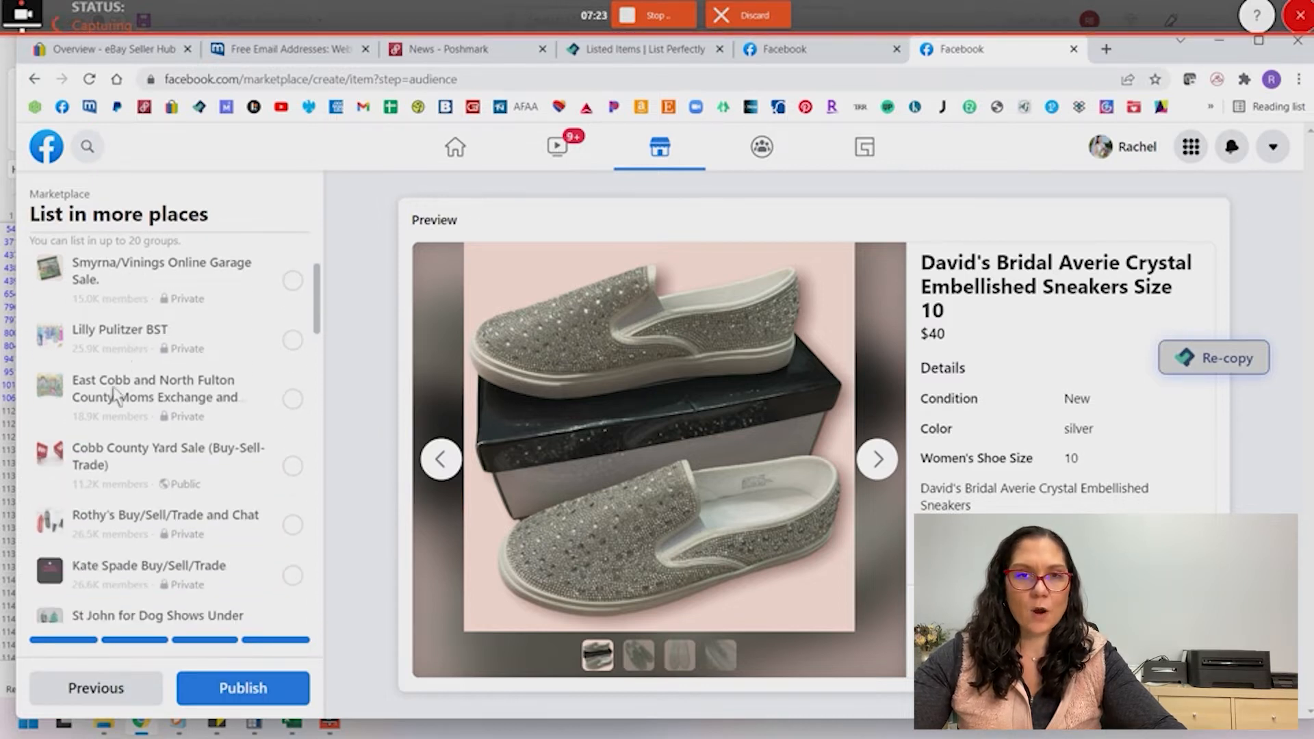
scroll(115, 397, "down", 2)
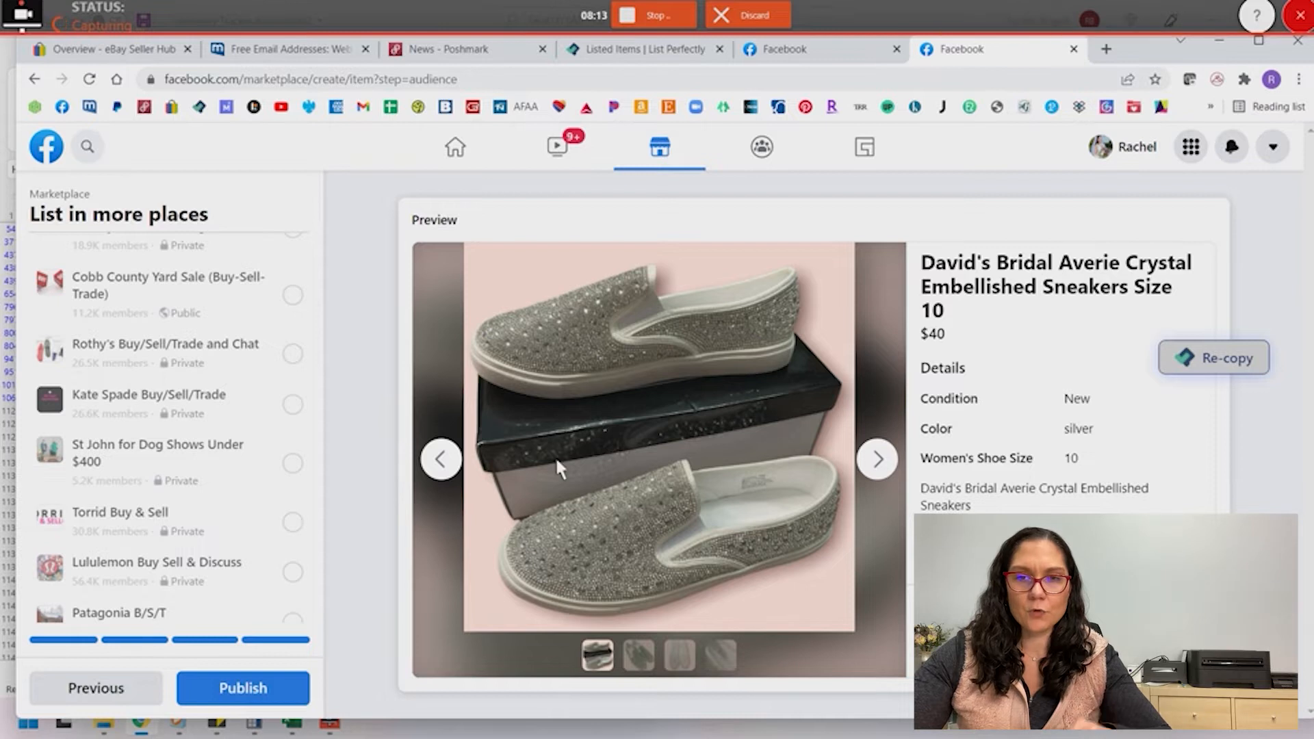
Publish the sneaker listing to Marketplace only and dismiss the List Perfectly notification.
left_click(237, 691)
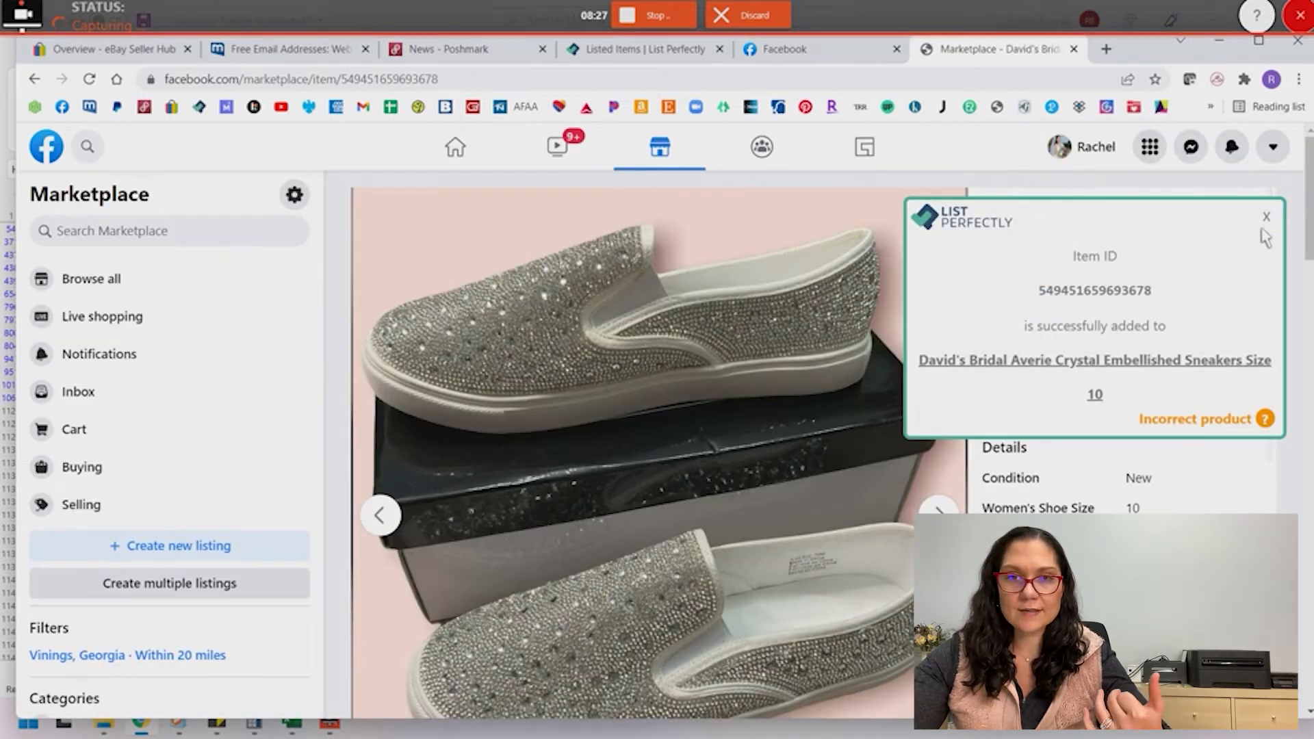
left_click(1267, 217)
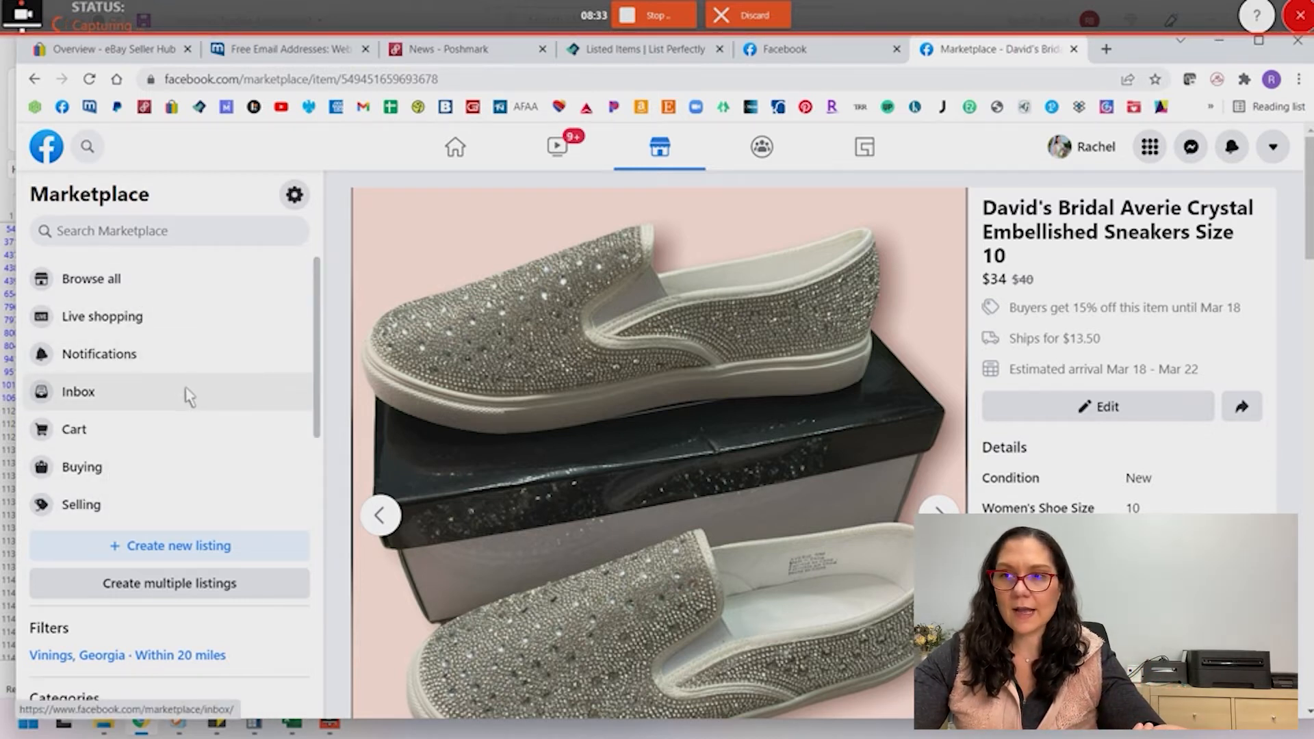
Open the Marketplace seller dashboard and examine its overview, the recent listings with their renew and relist options, and the insights.
left_click(82, 510)
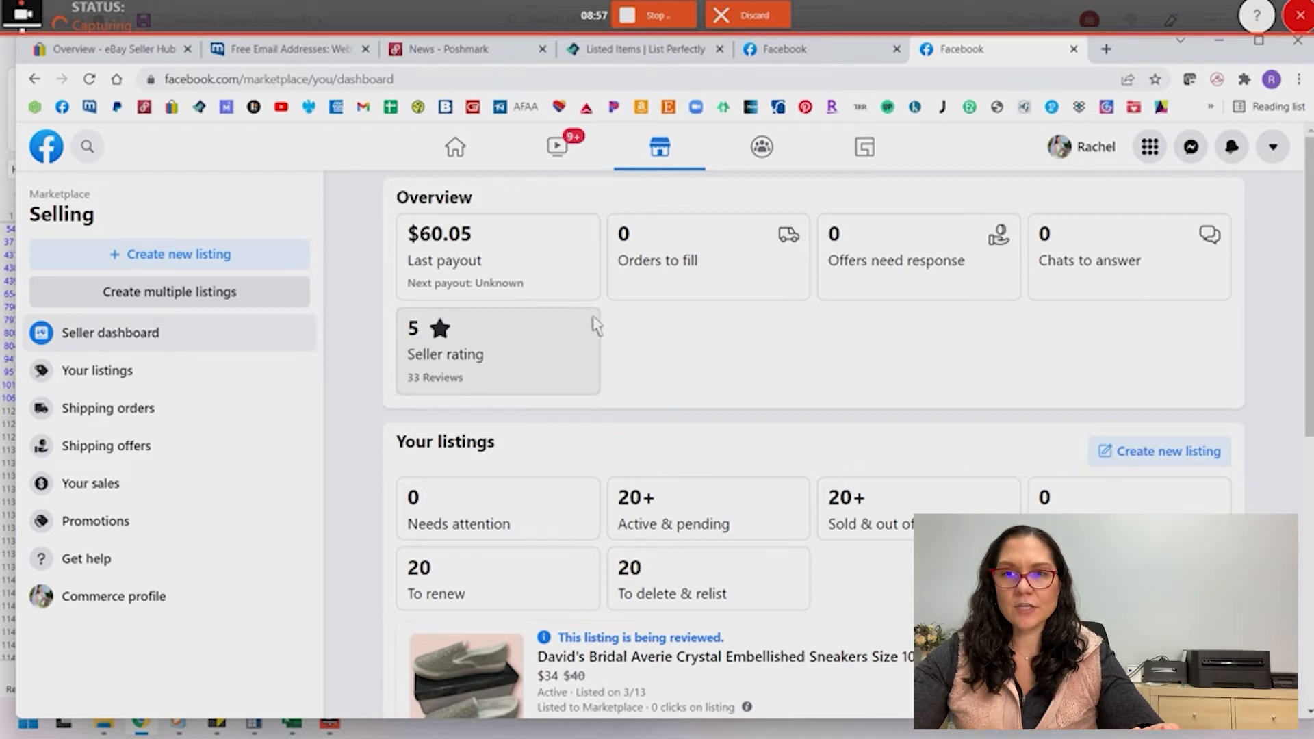
scroll(595, 325, "down", 3)
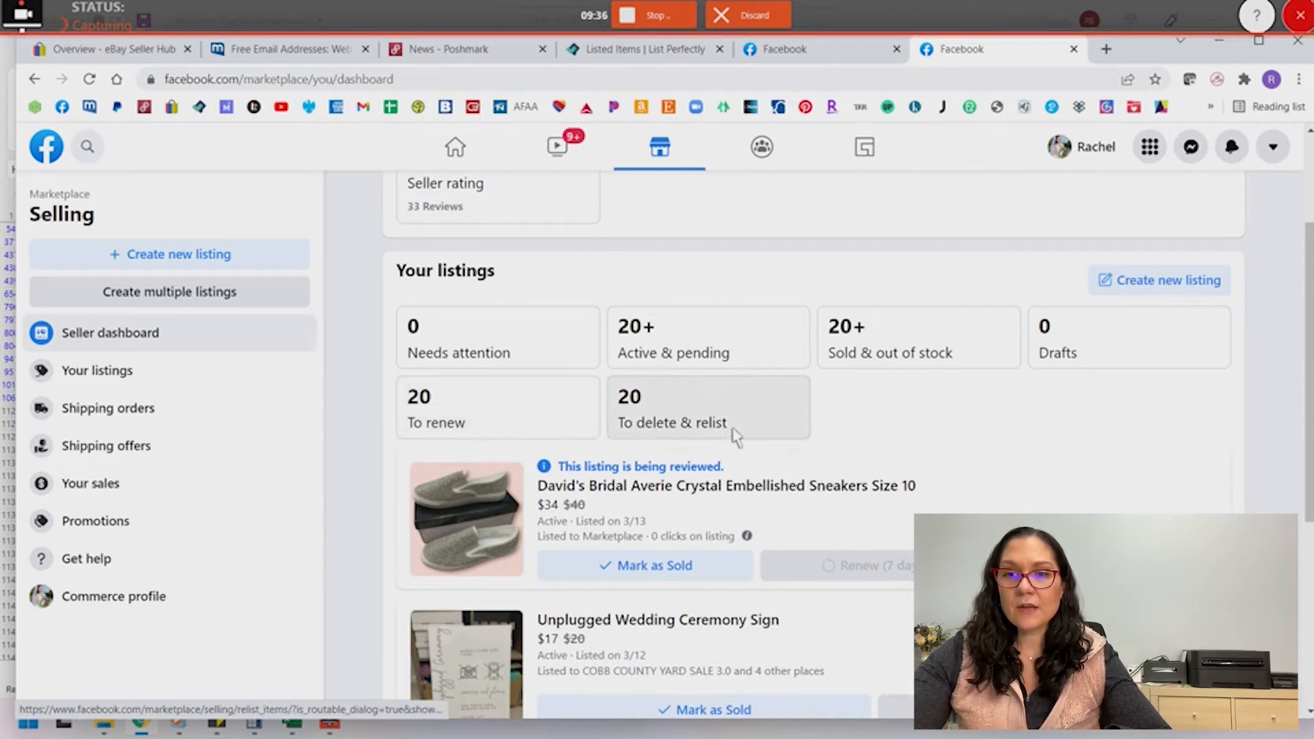
scroll(1006, 440, "down", 5)
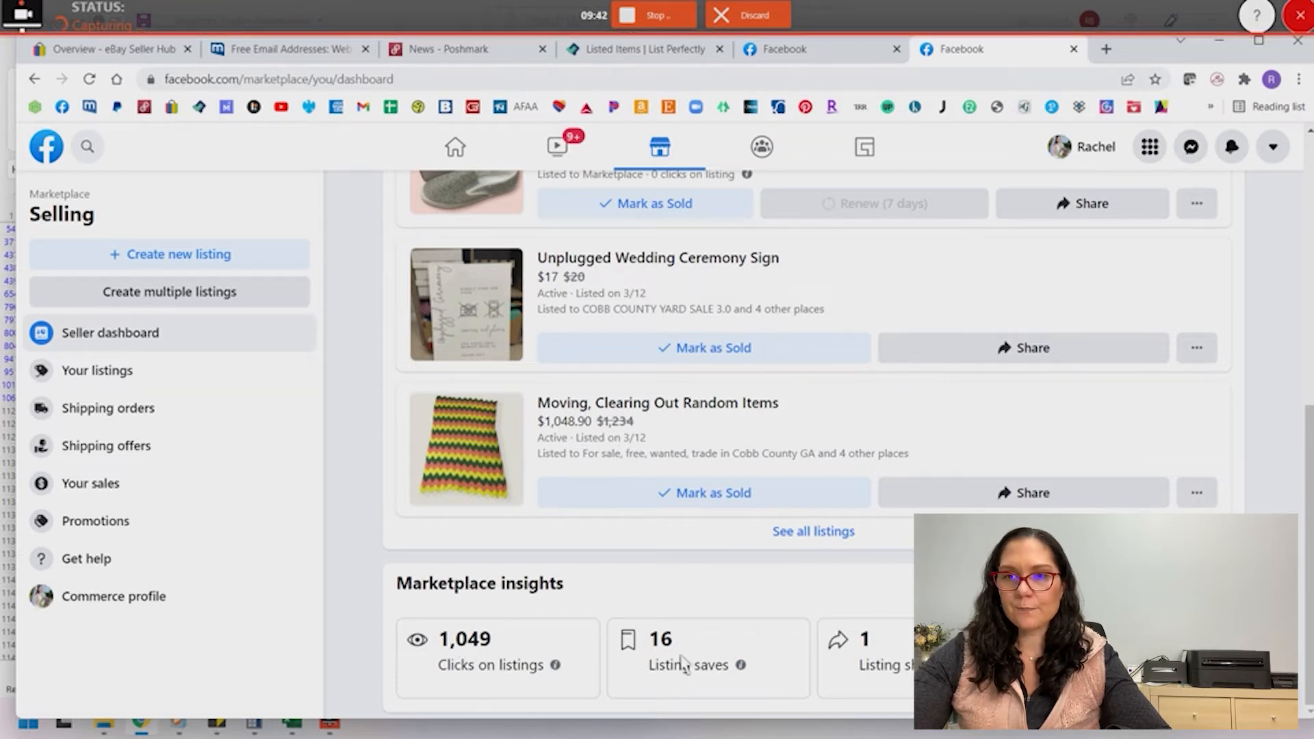
scroll(800, 615, "up", 4)
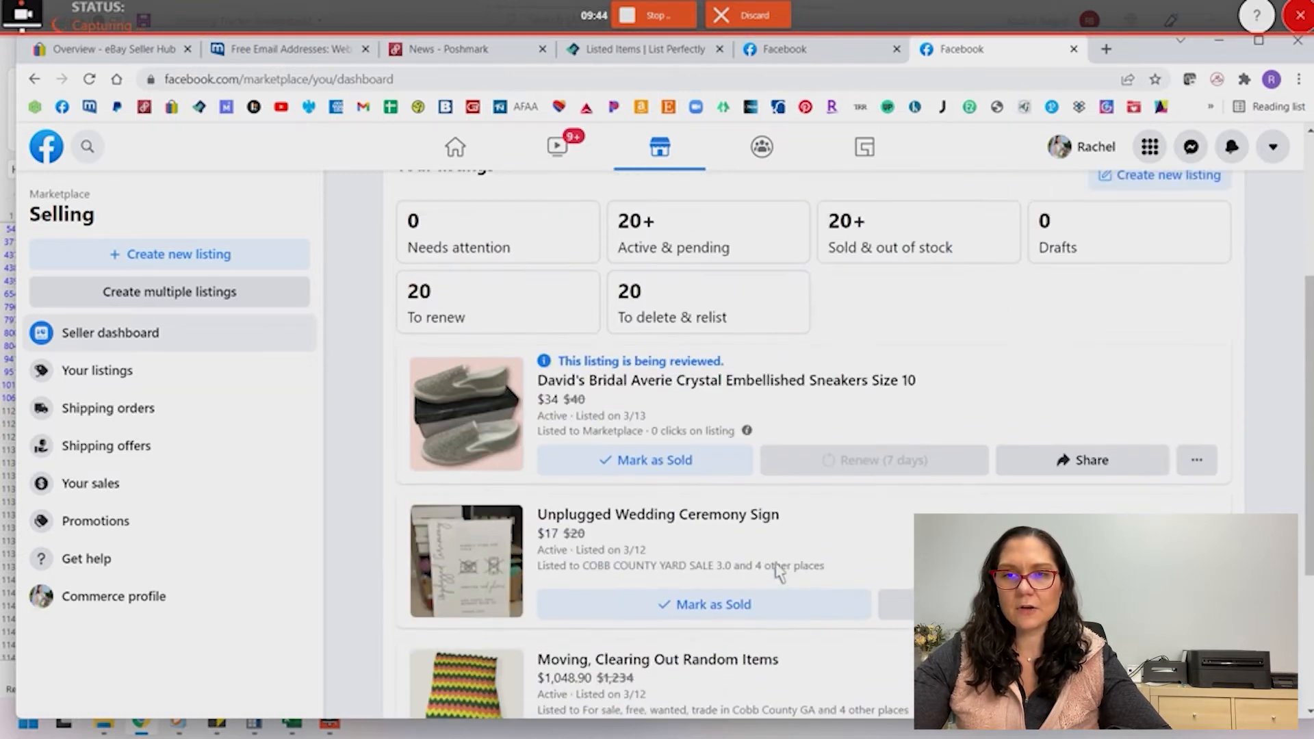
scroll(780, 571, "up", 1)
scroll(596, 567, "down", 1)
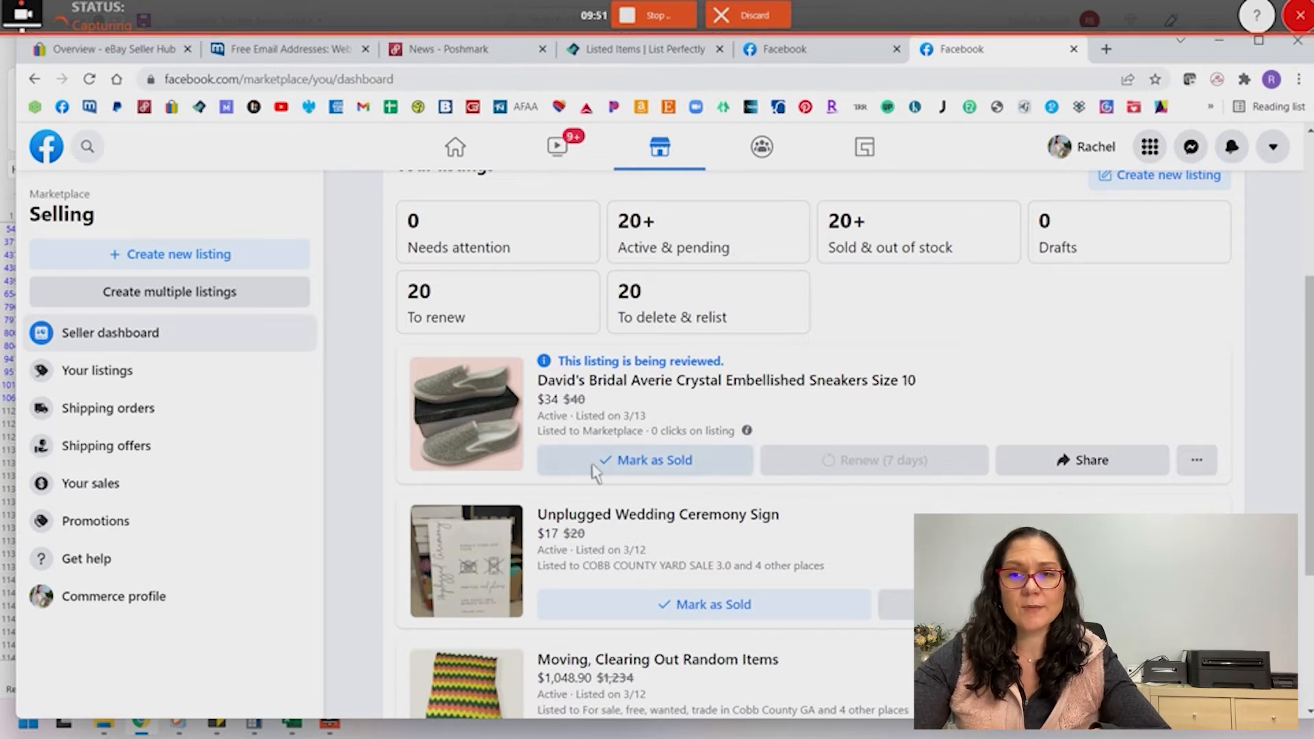
scroll(602, 424, "down", 1)
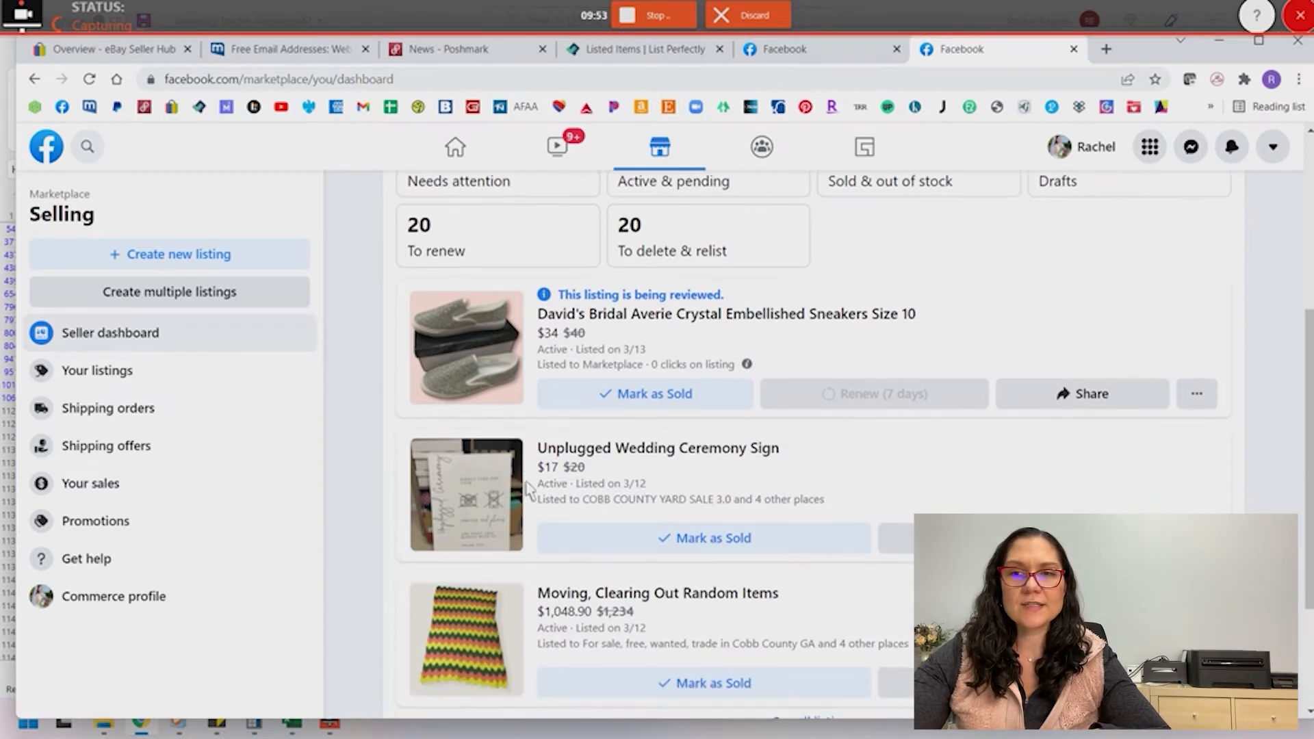
scroll(631, 385, "down", 1)
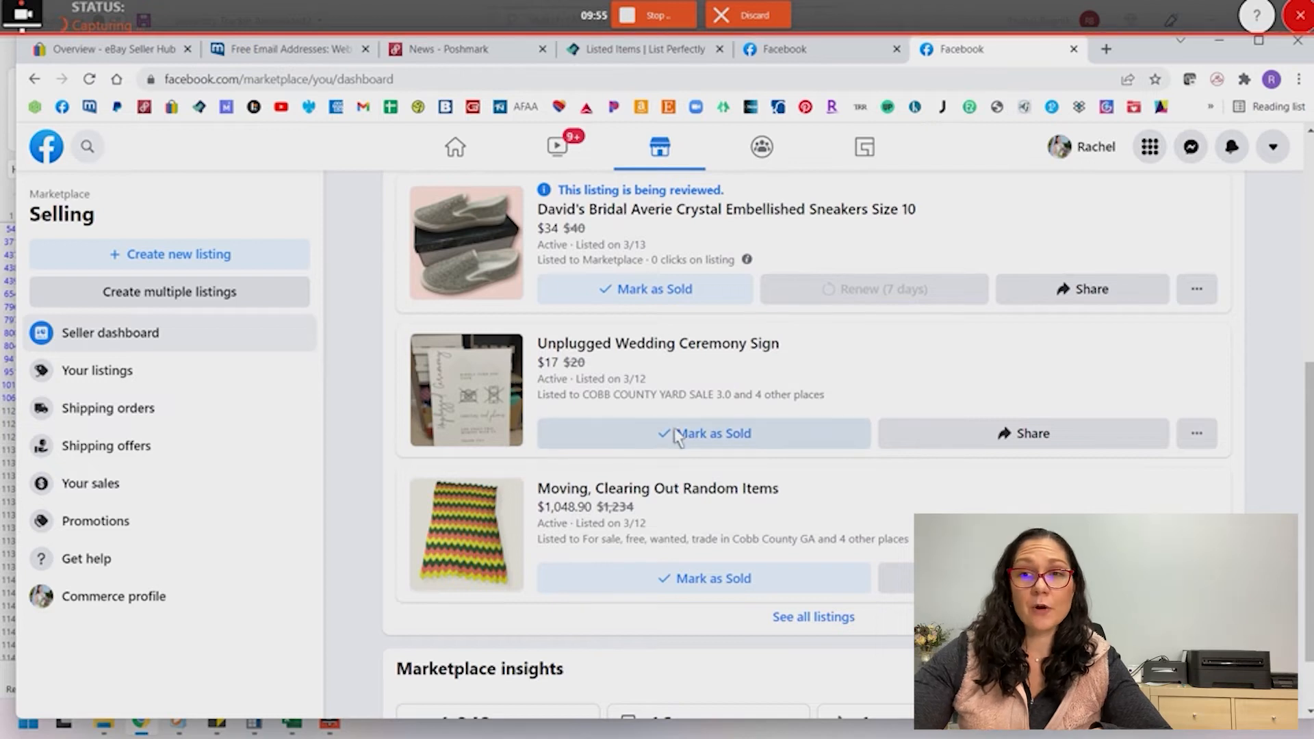
scroll(678, 434, "down", 1)
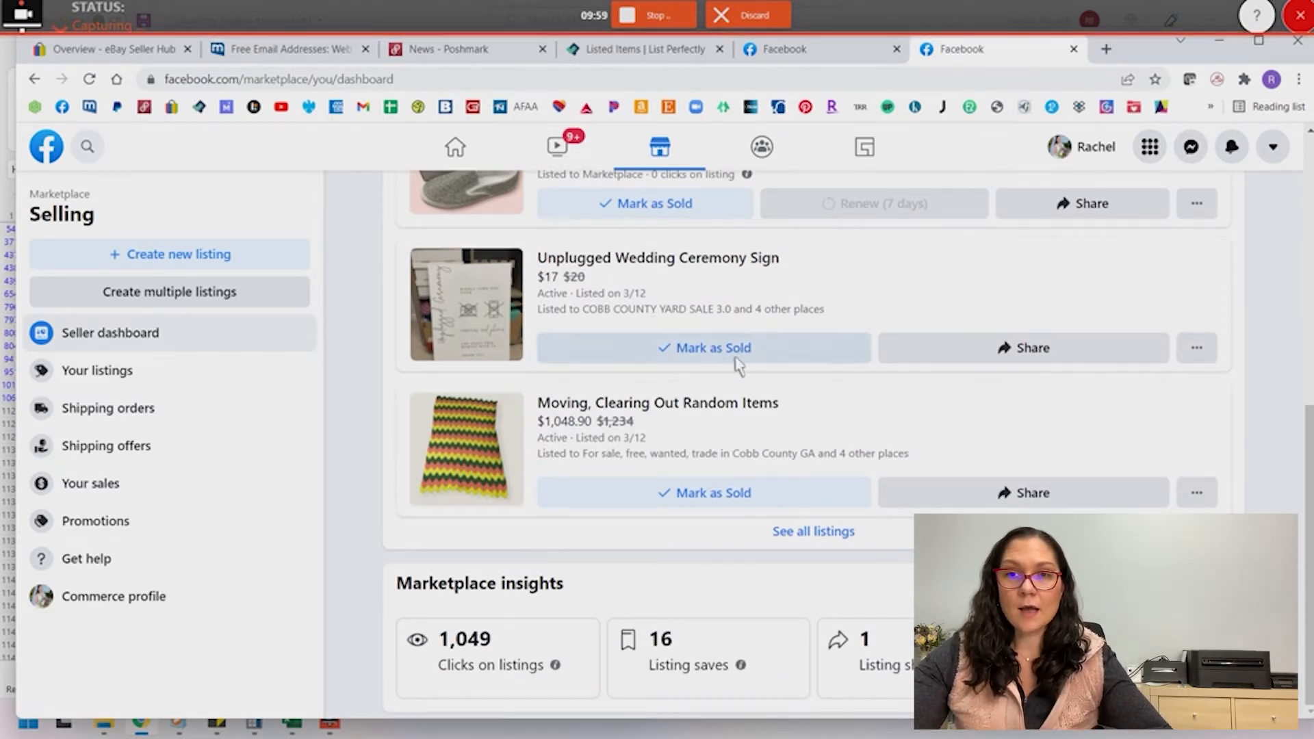
scroll(587, 373, "up", 6)
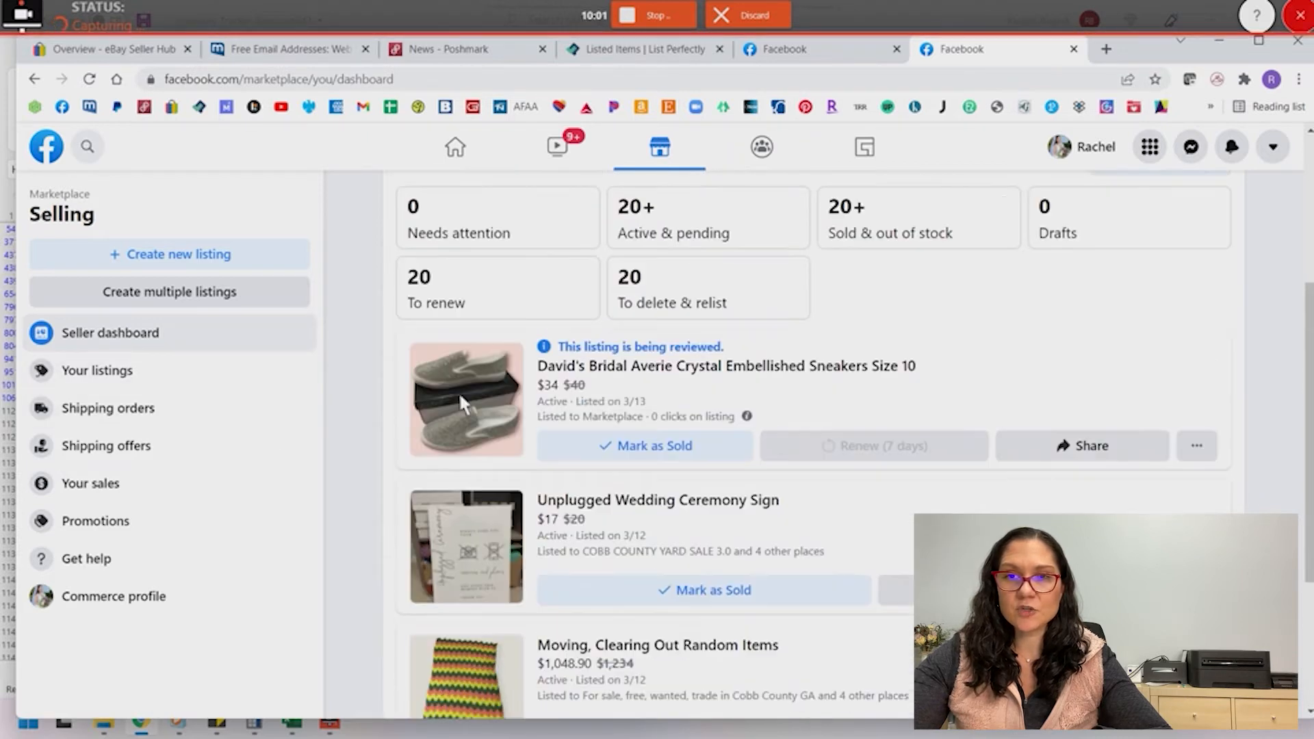
scroll(587, 373, "down", 5)
scroll(587, 373, "up", 5)
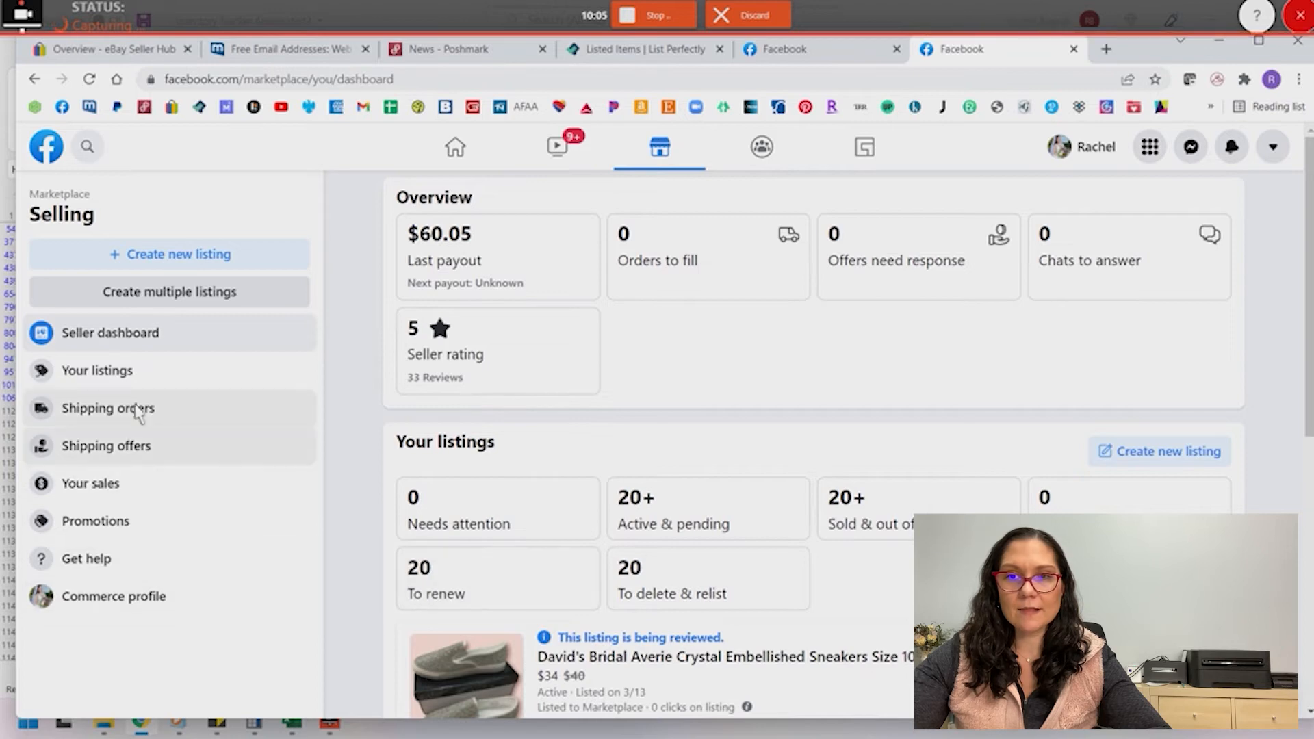
Open the full list of own Marketplace listings and look through the items and their statuses.
left_click(126, 371)
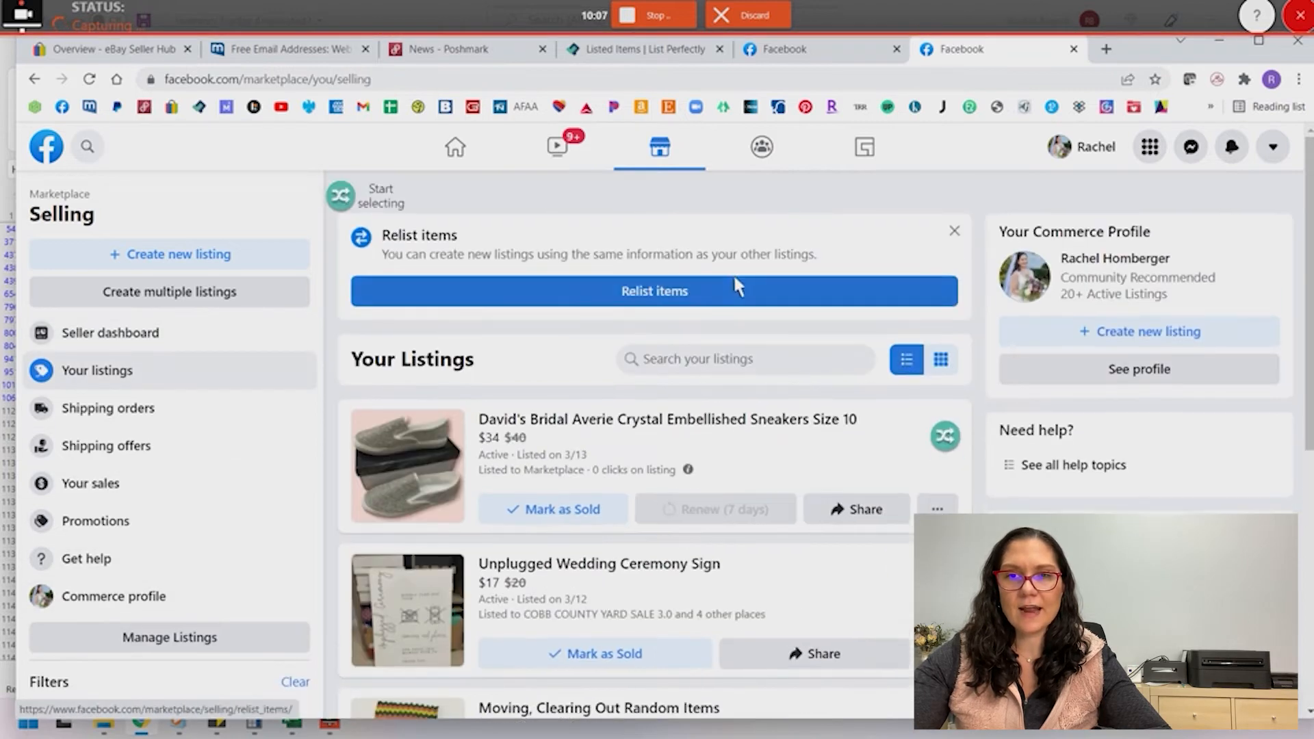
scroll(735, 281, "down", 5)
scroll(737, 286, "down", 10)
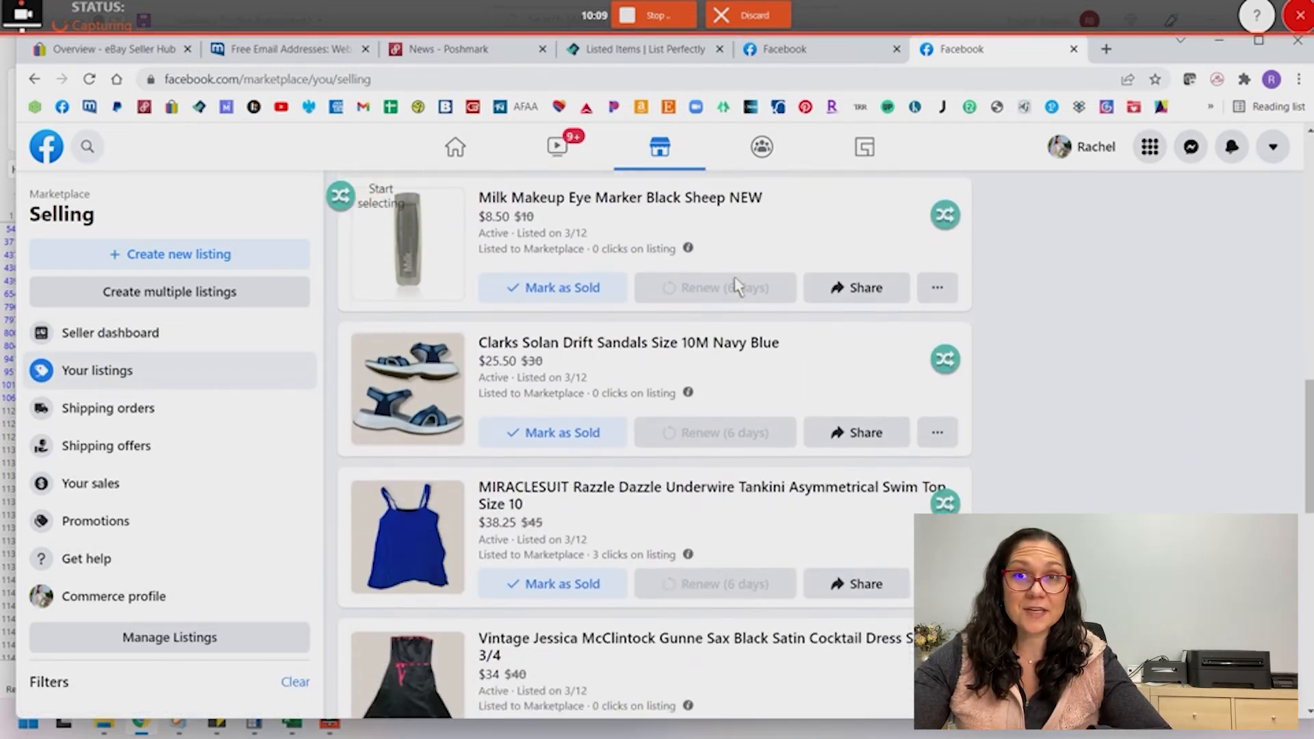
scroll(735, 281, "down", 3)
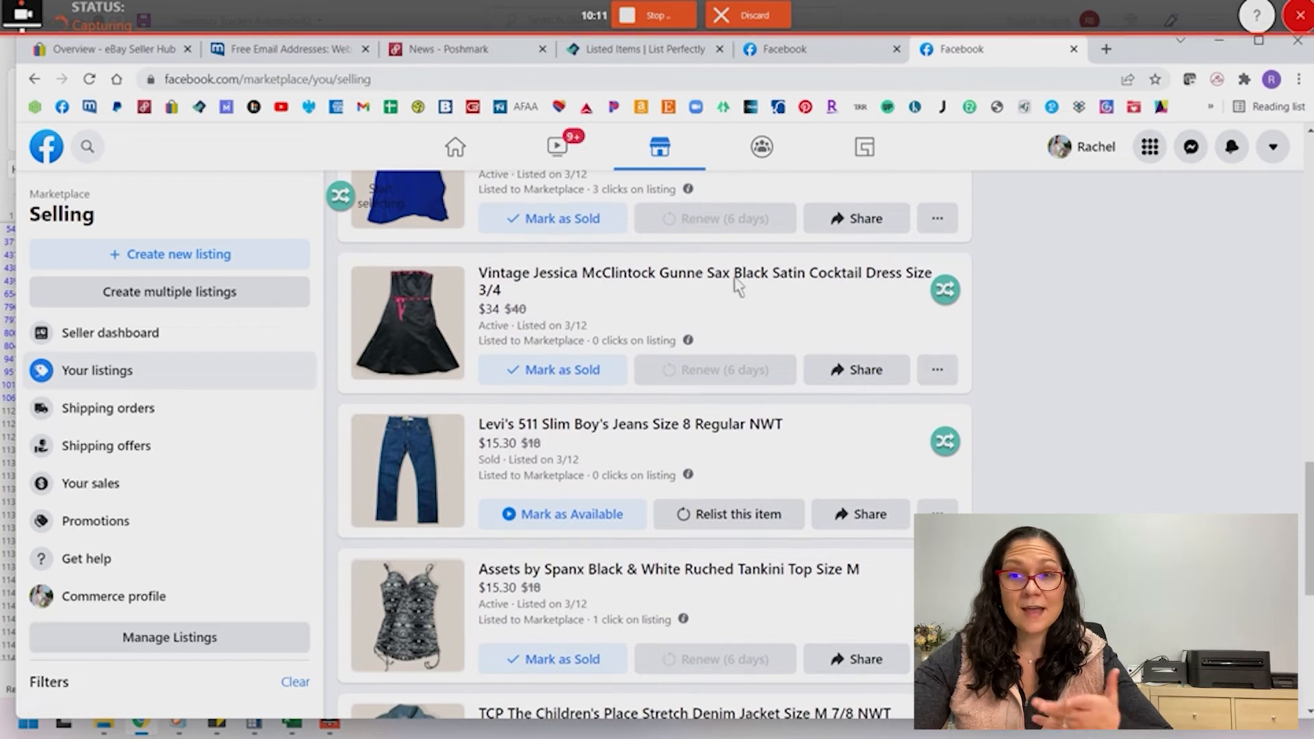
scroll(737, 284, "down", 2)
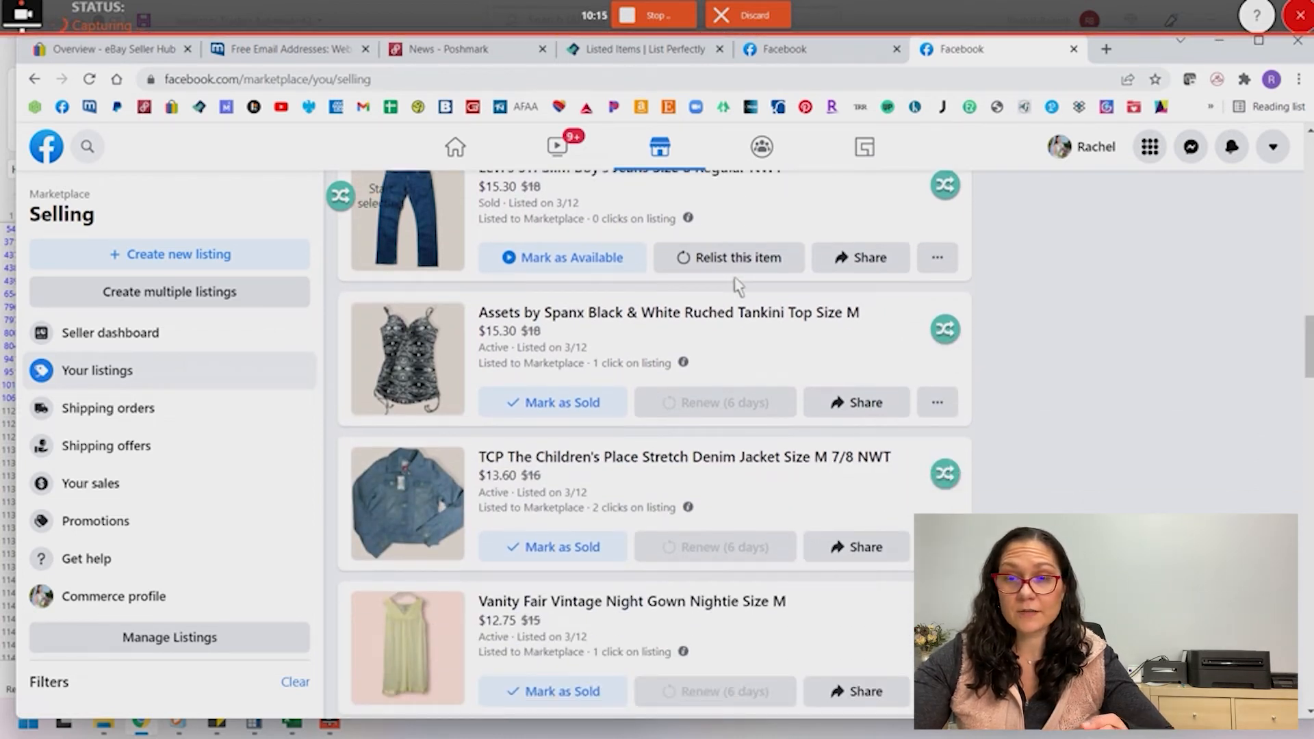
Look further down the list of own Marketplace listings at the items and their renewal options.
scroll(737, 284, "down", 6)
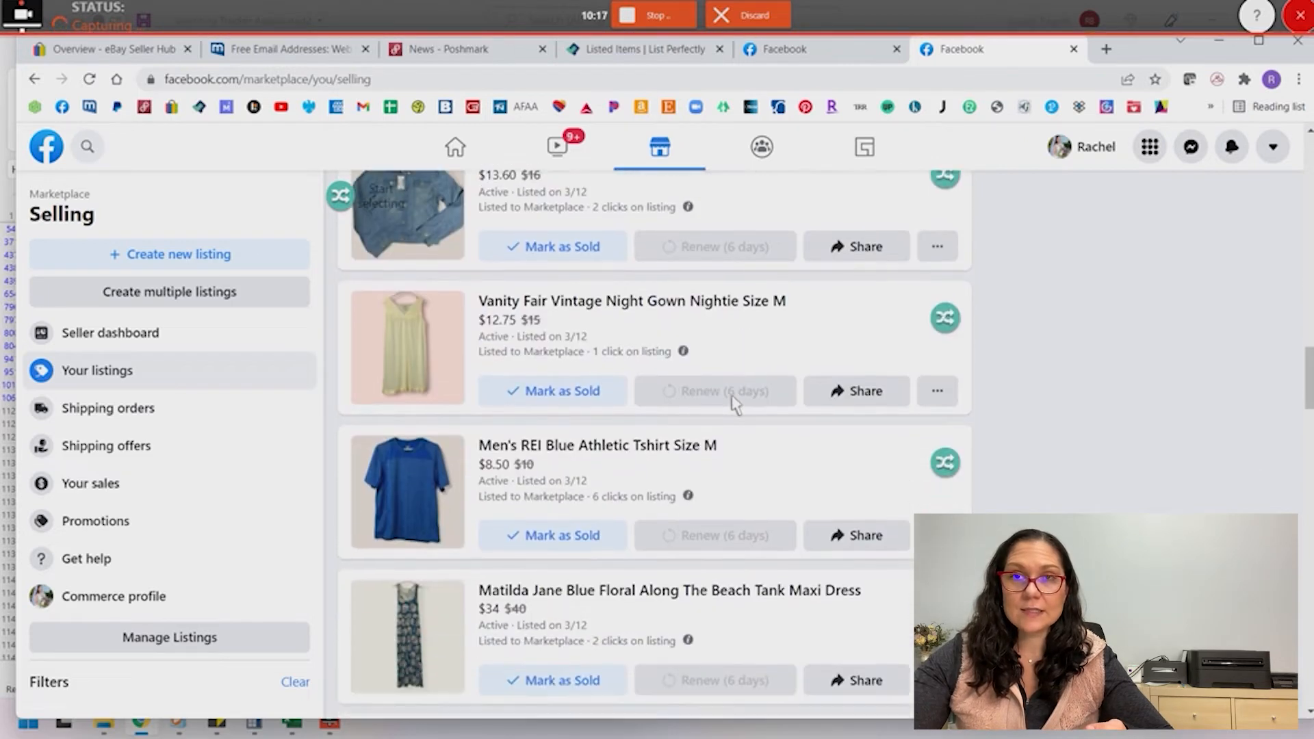
scroll(735, 404, "down", 1)
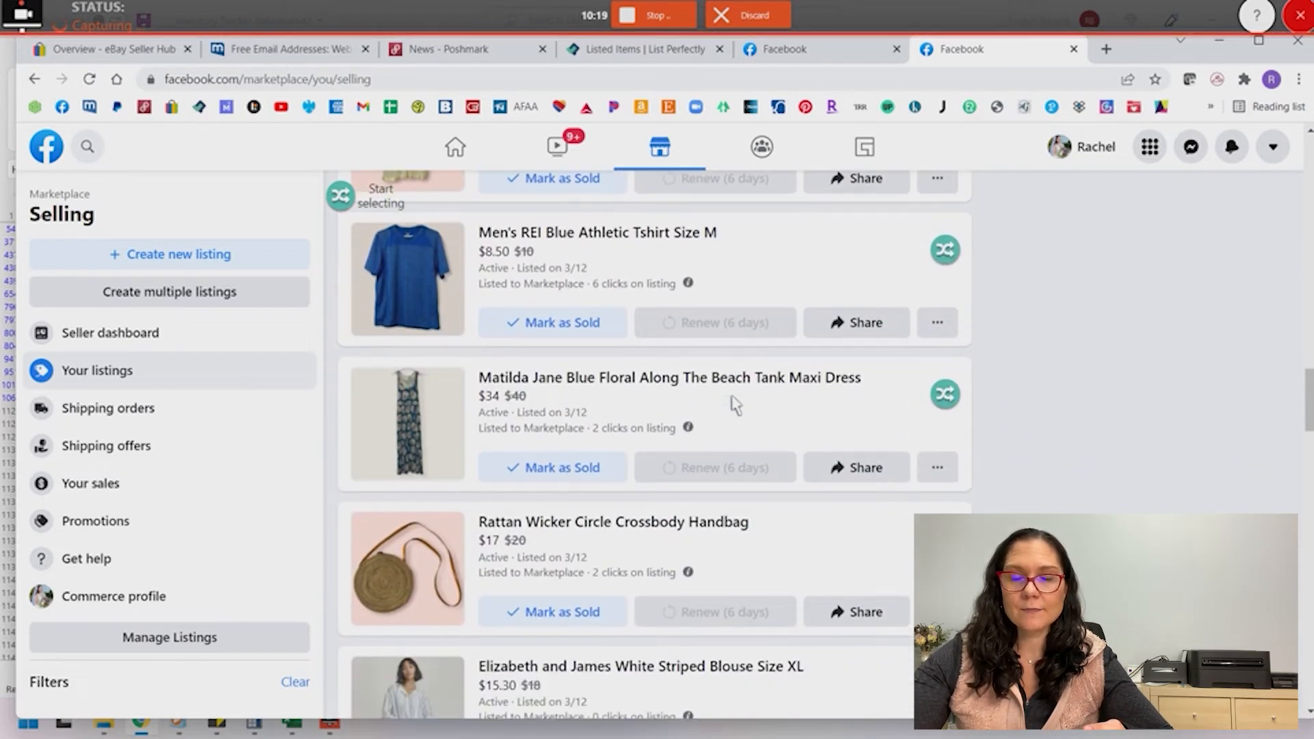
scroll(735, 405, "down", 2)
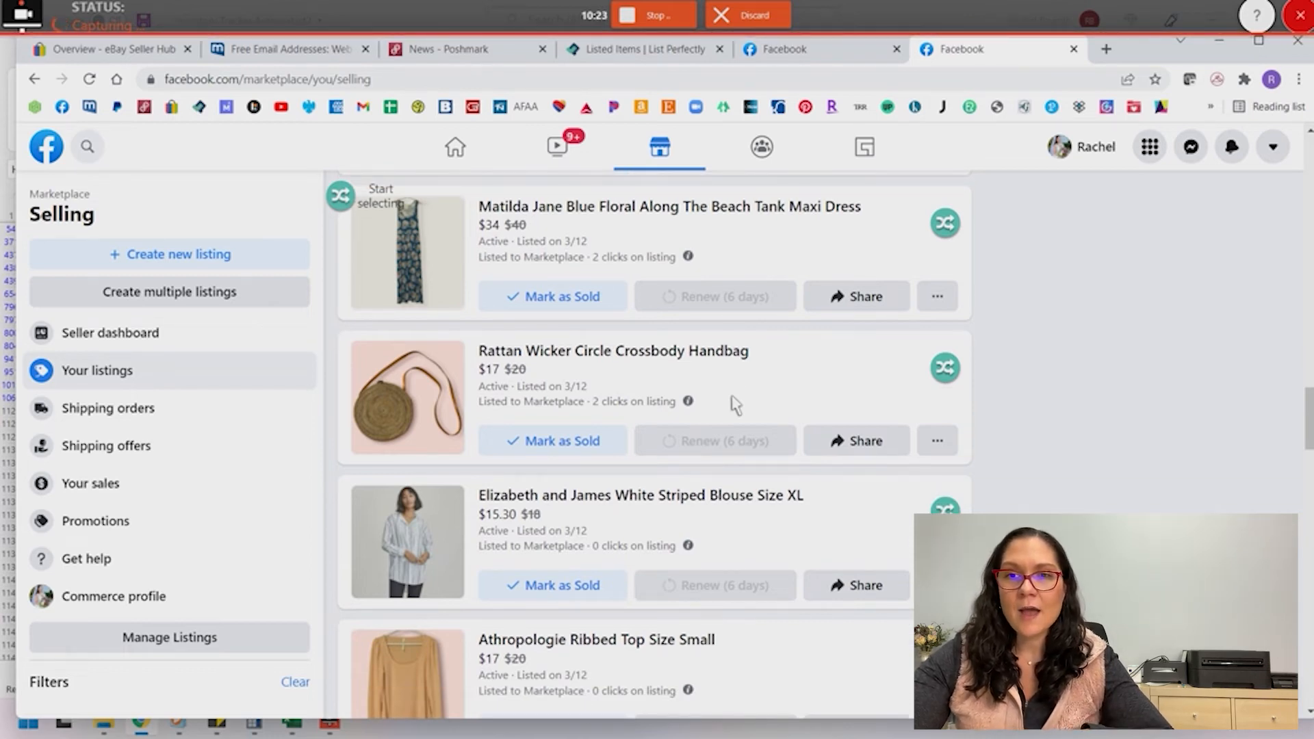
scroll(735, 405, "down", 4)
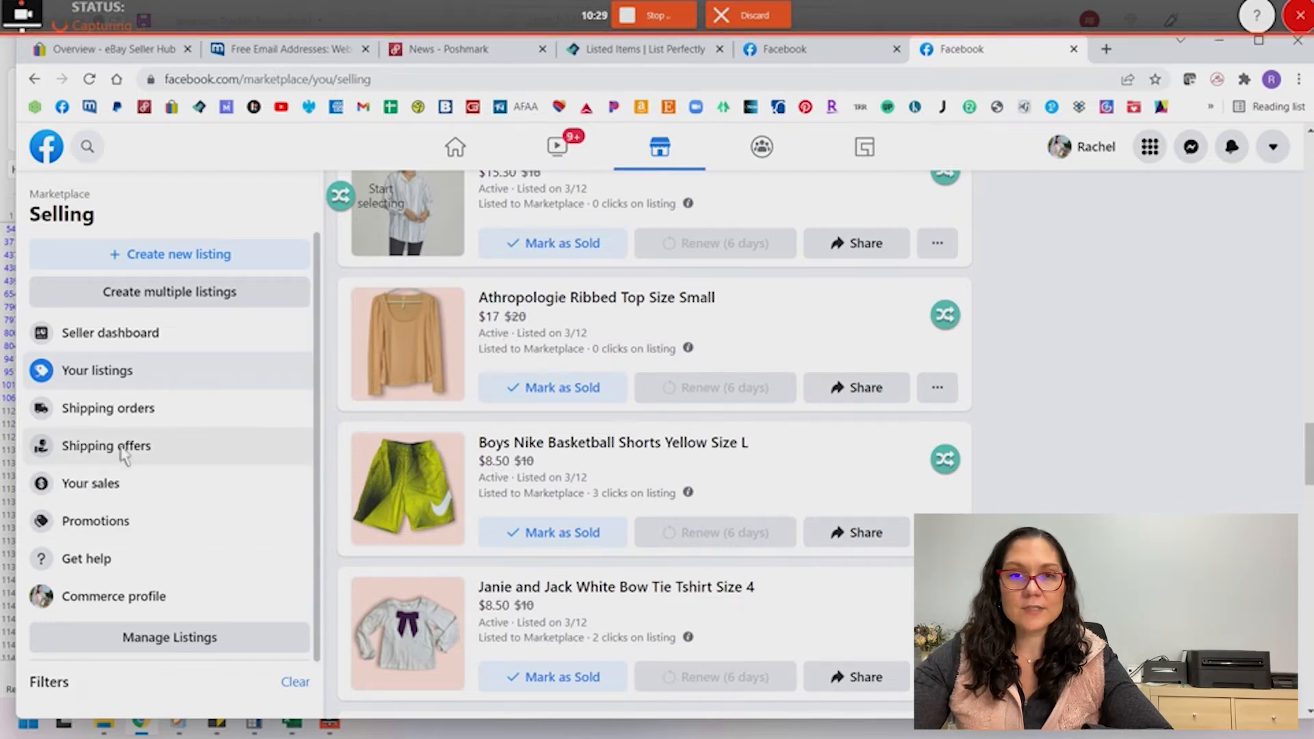
View the seller's shipping orders, shipping offers and sales pages one after another.
left_click(66, 411)
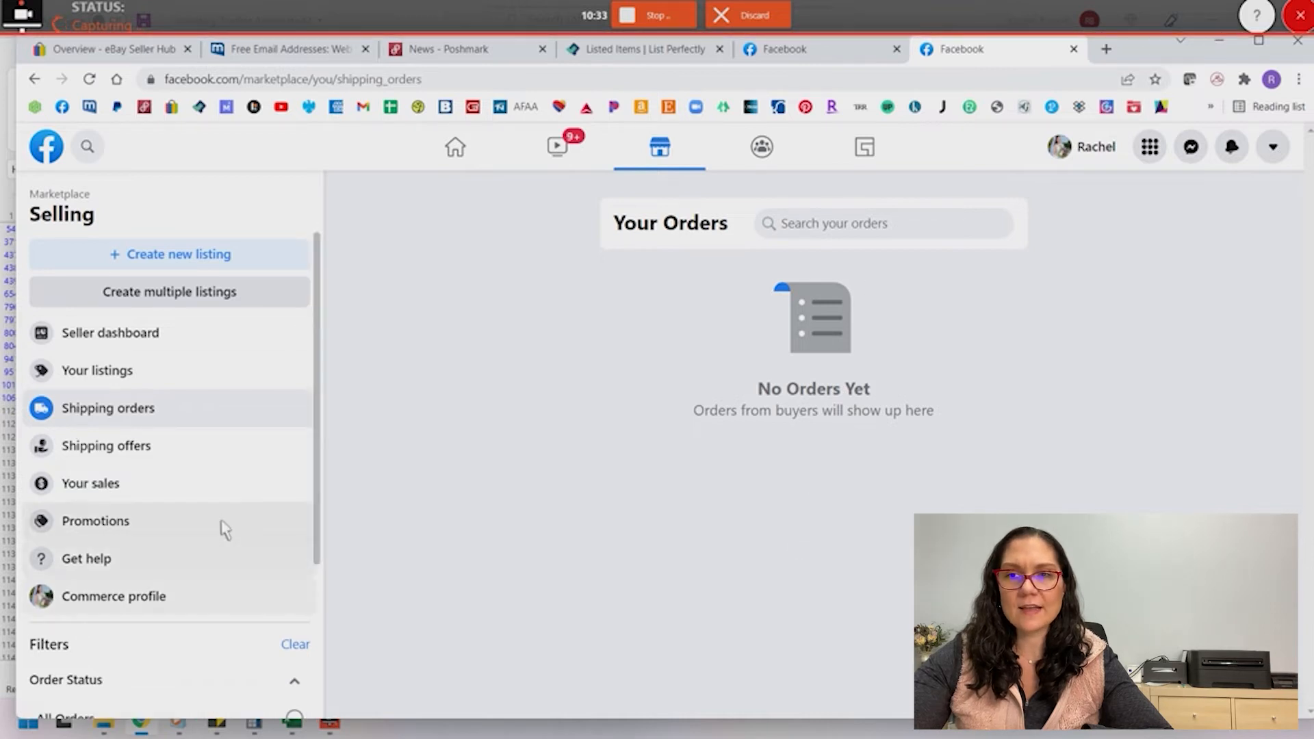
left_click(137, 448)
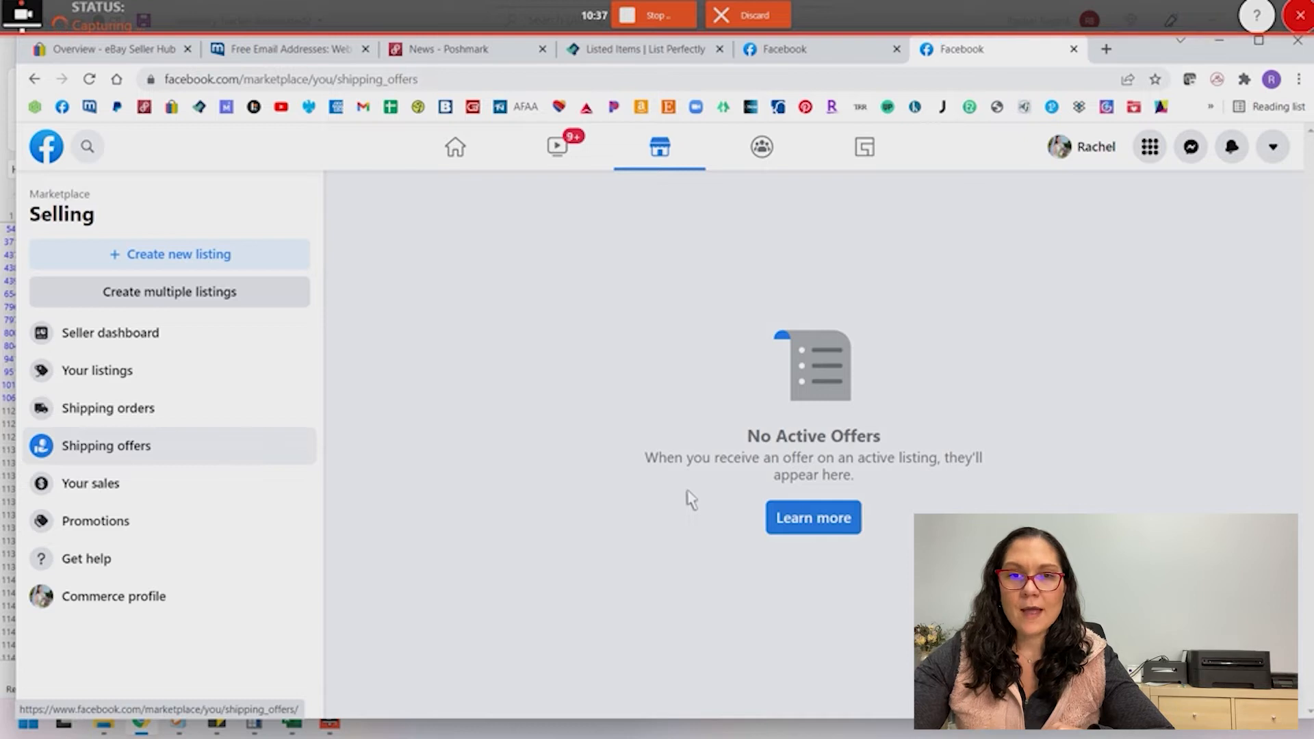
left_click(86, 486)
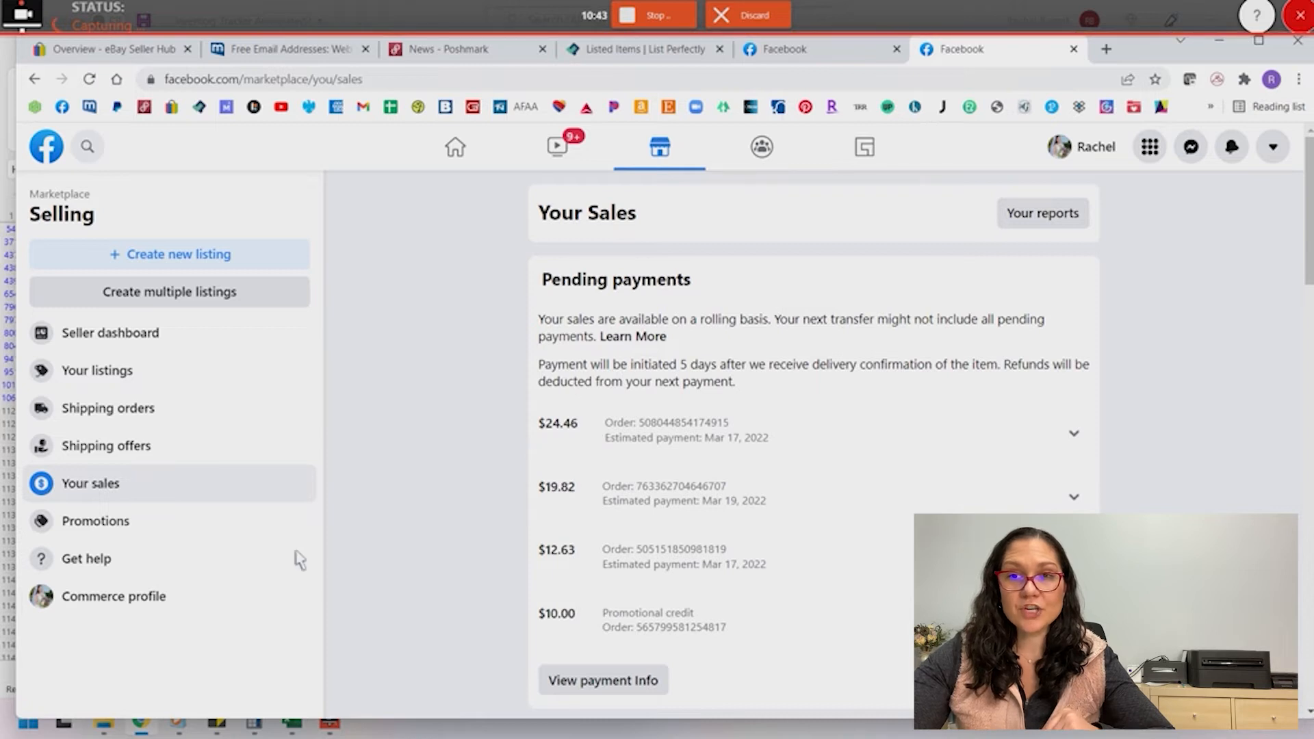
Open the seller's promotions and look through the active, upcoming and past ones.
left_click(130, 524)
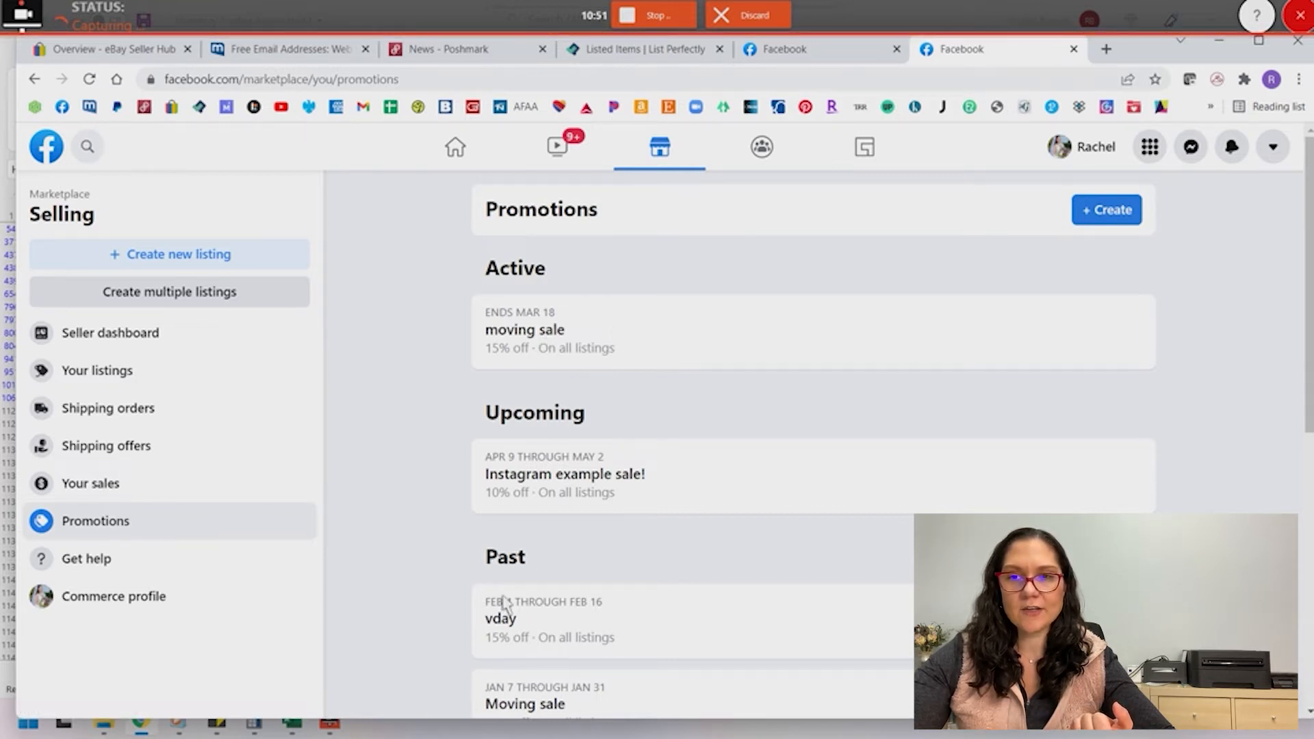
scroll(561, 606, "down", 1)
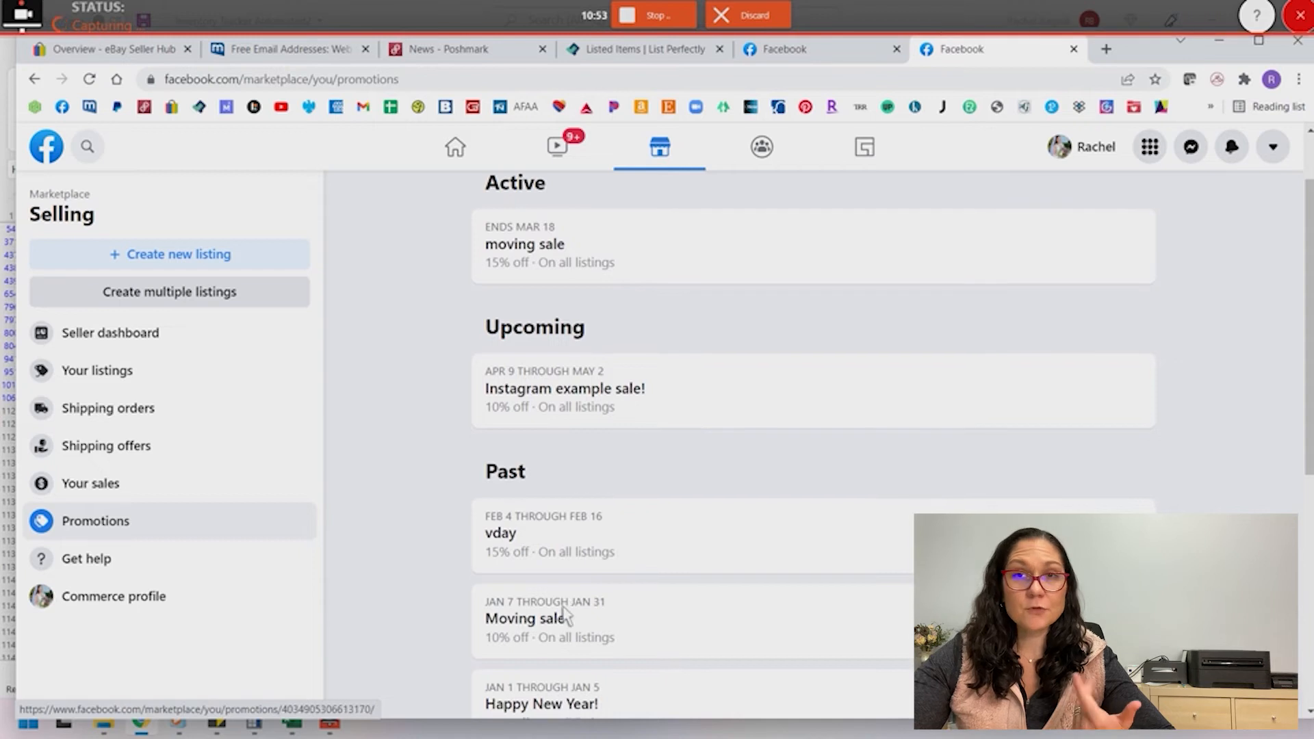
scroll(556, 547, "up", 1)
Open the form for a new promotion, view the available promotion types, and leave without creating one.
left_click(1105, 209)
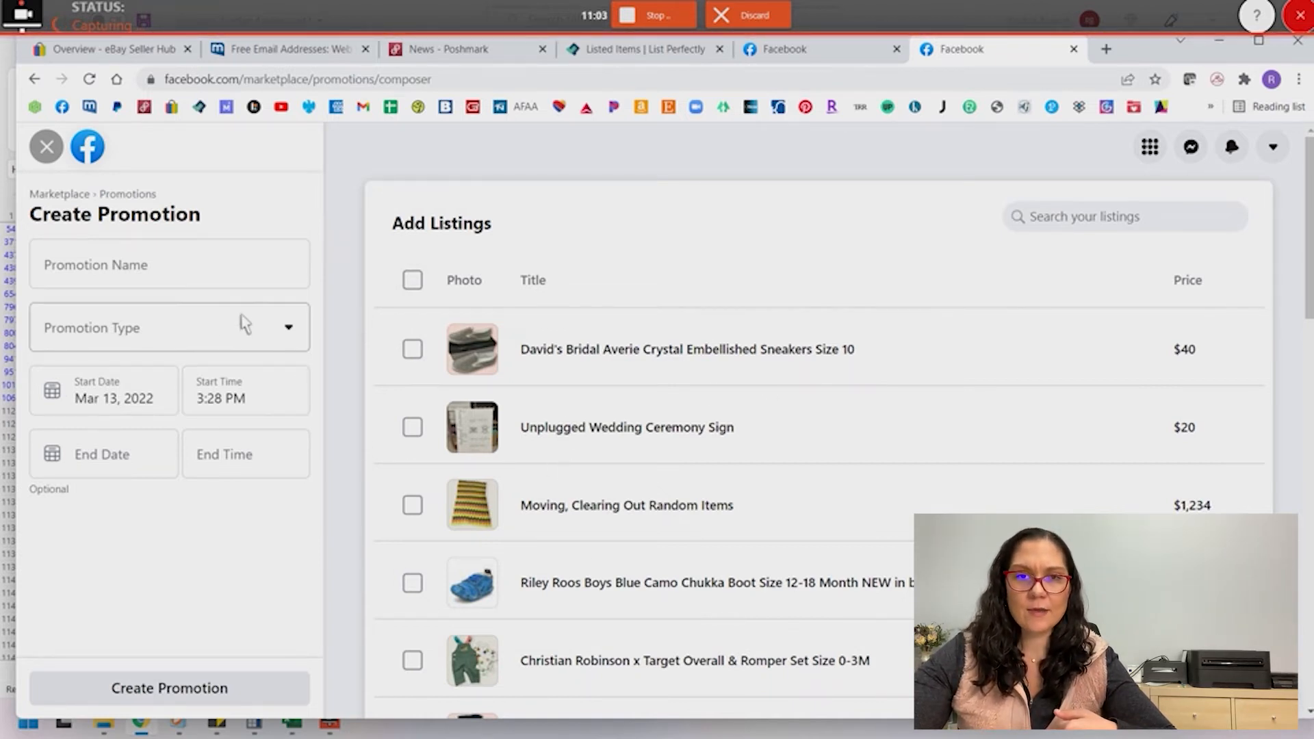
left_click(117, 346)
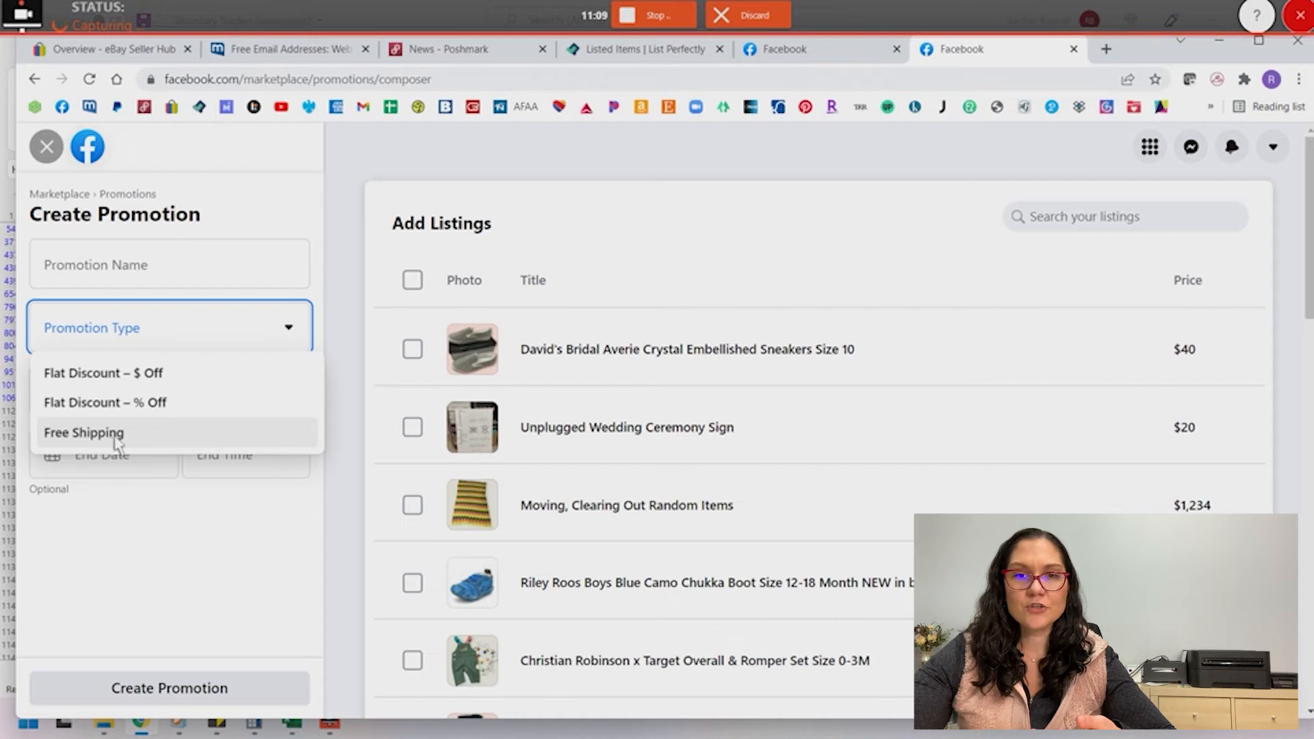
left_click(101, 543)
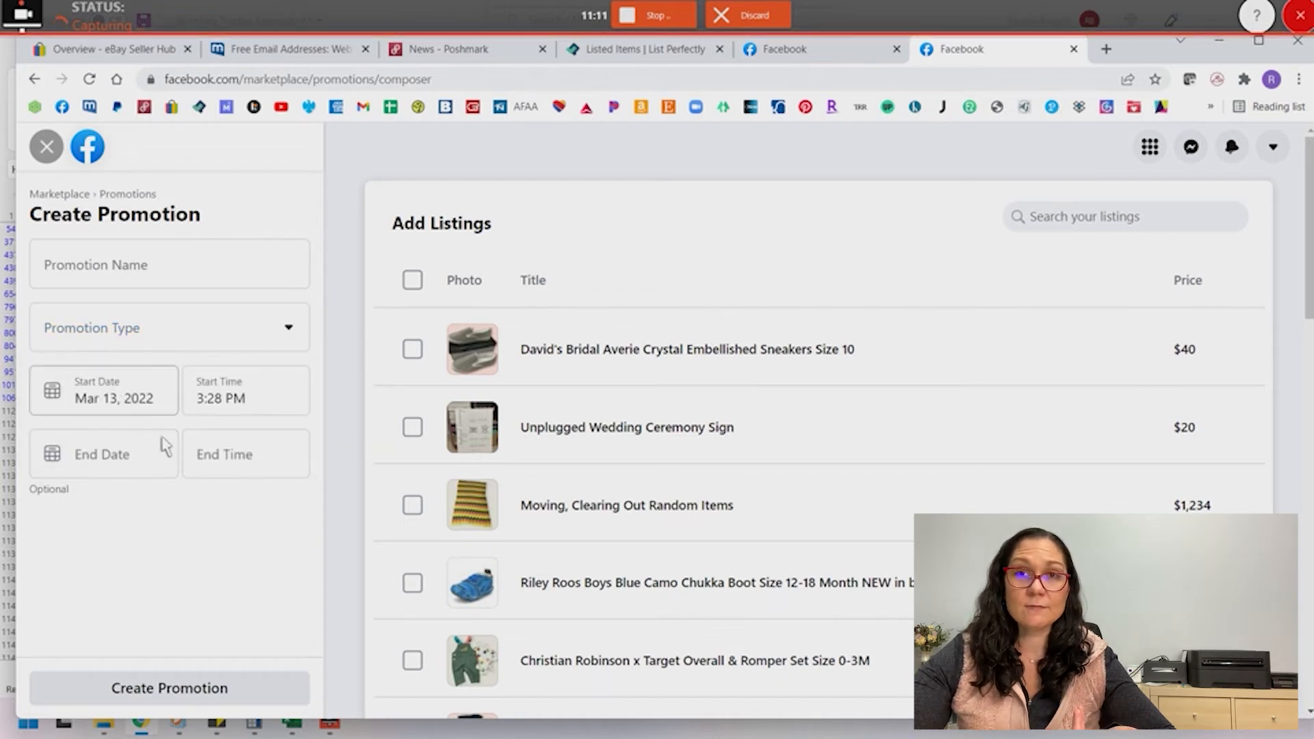
left_click(56, 145)
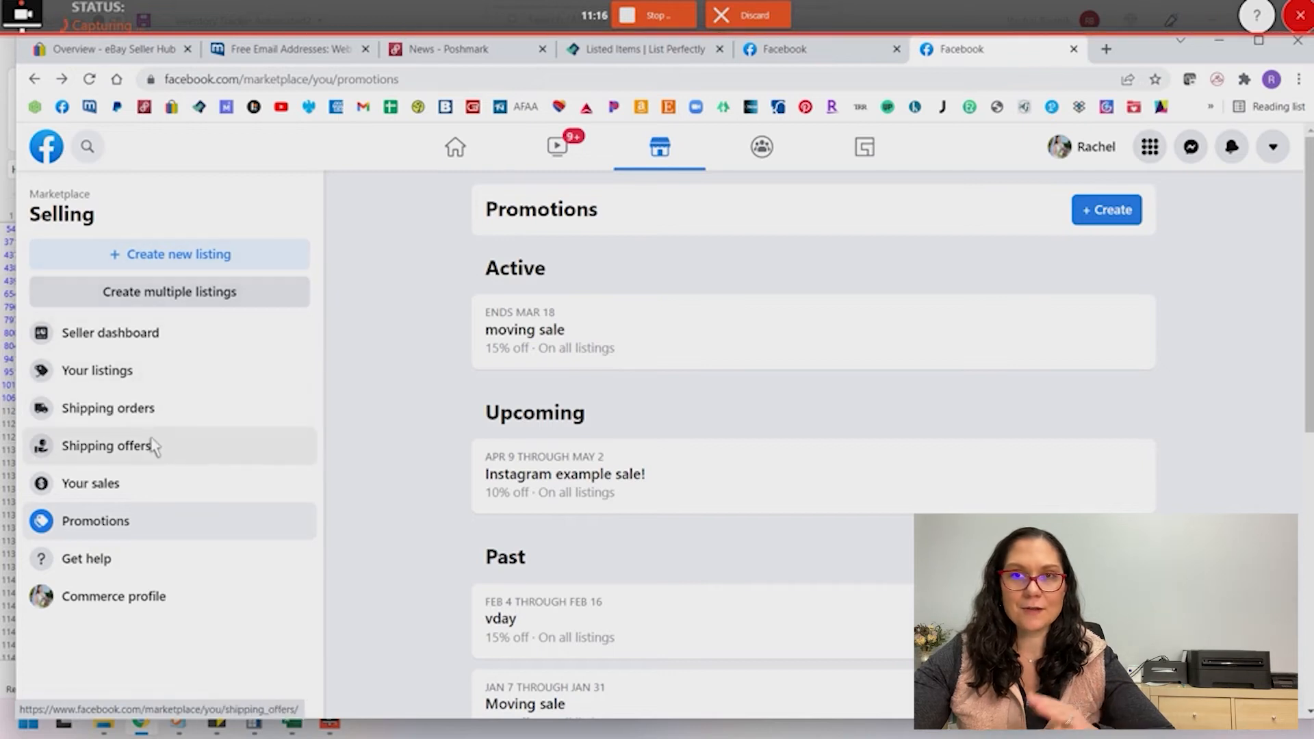
Return to the sales page, view the downloadable reports and the order history option, and close the reports.
left_click(120, 497)
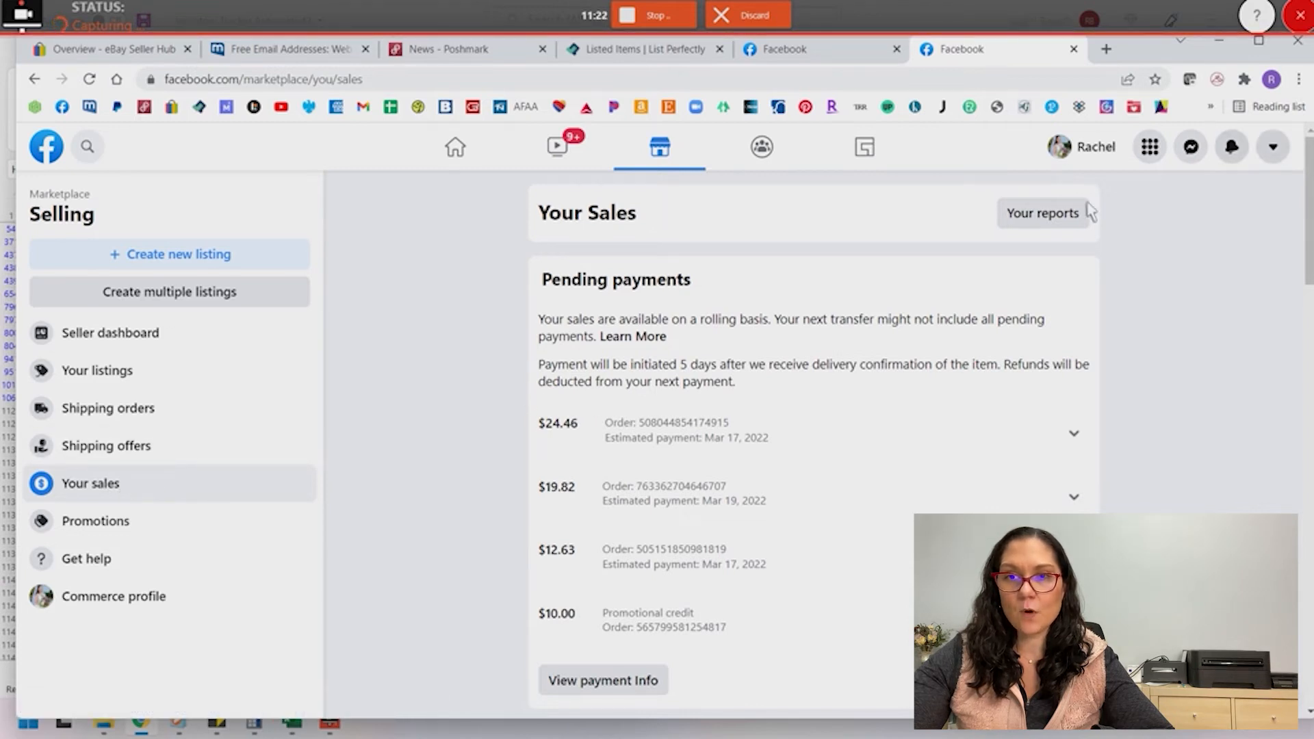
left_click(1041, 215)
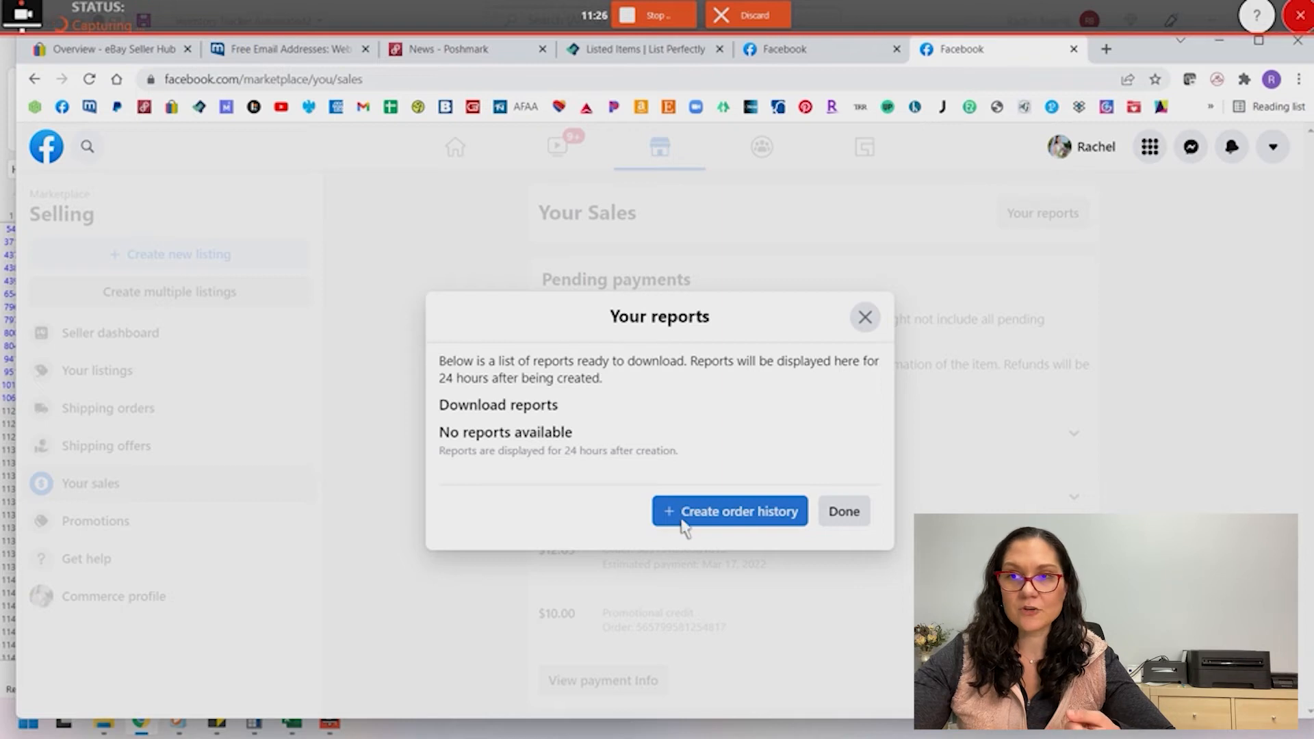
left_click(874, 324)
Examine the pending payments and the payment history on the sales page.
scroll(669, 381, "down", 2)
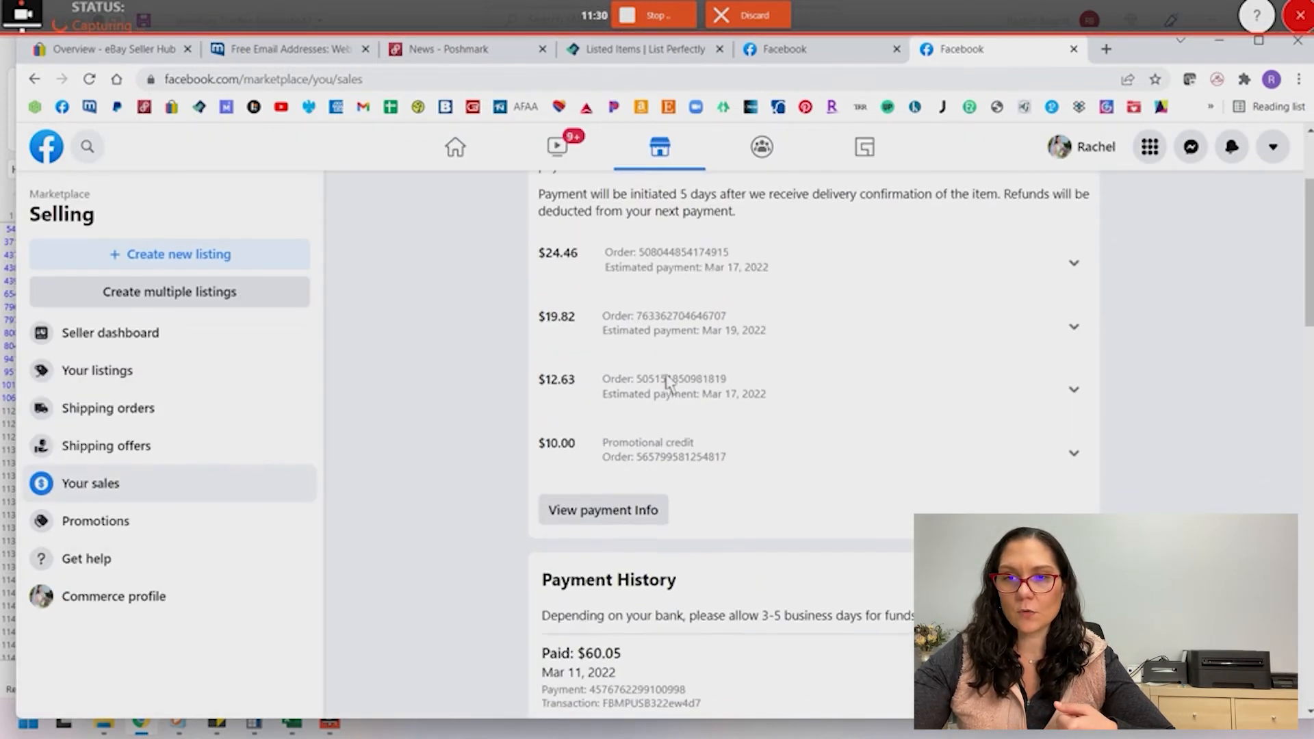
scroll(669, 379, "up", 1)
scroll(669, 380, "down", 10)
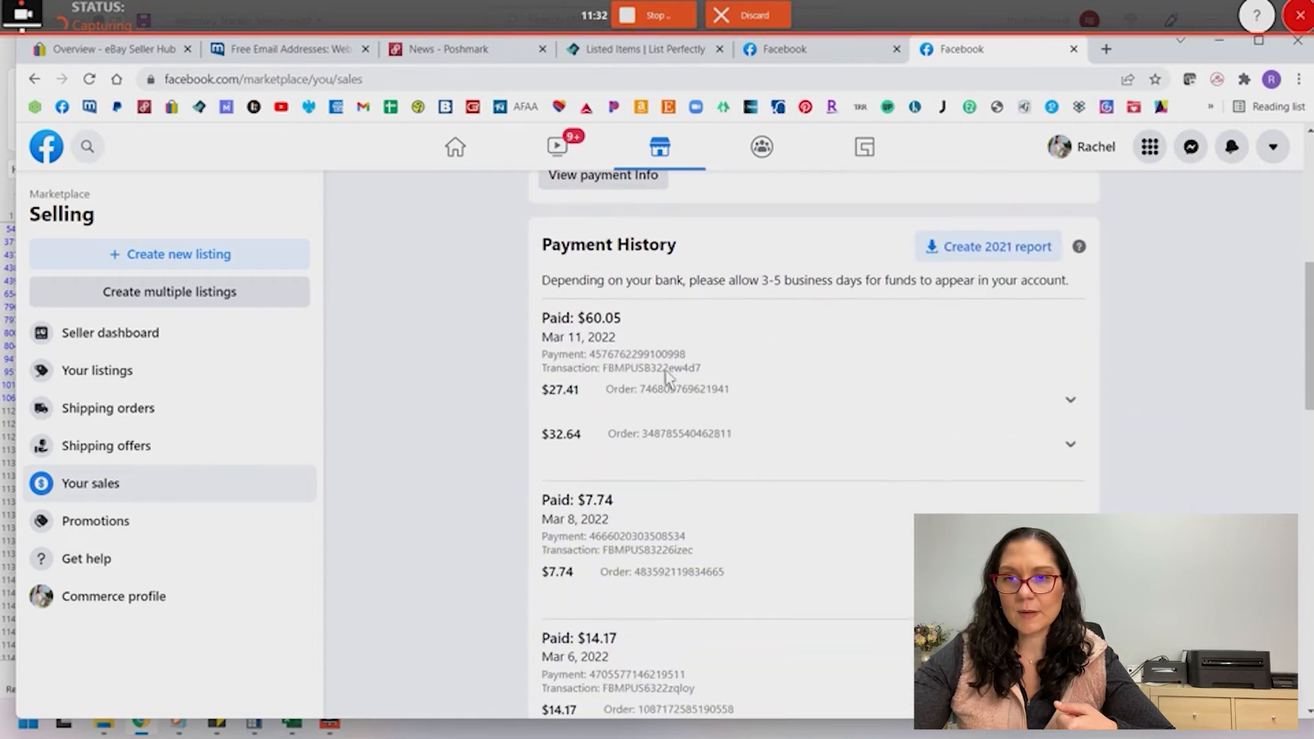
scroll(668, 380, "down", 5)
scroll(668, 376, "up", 15)
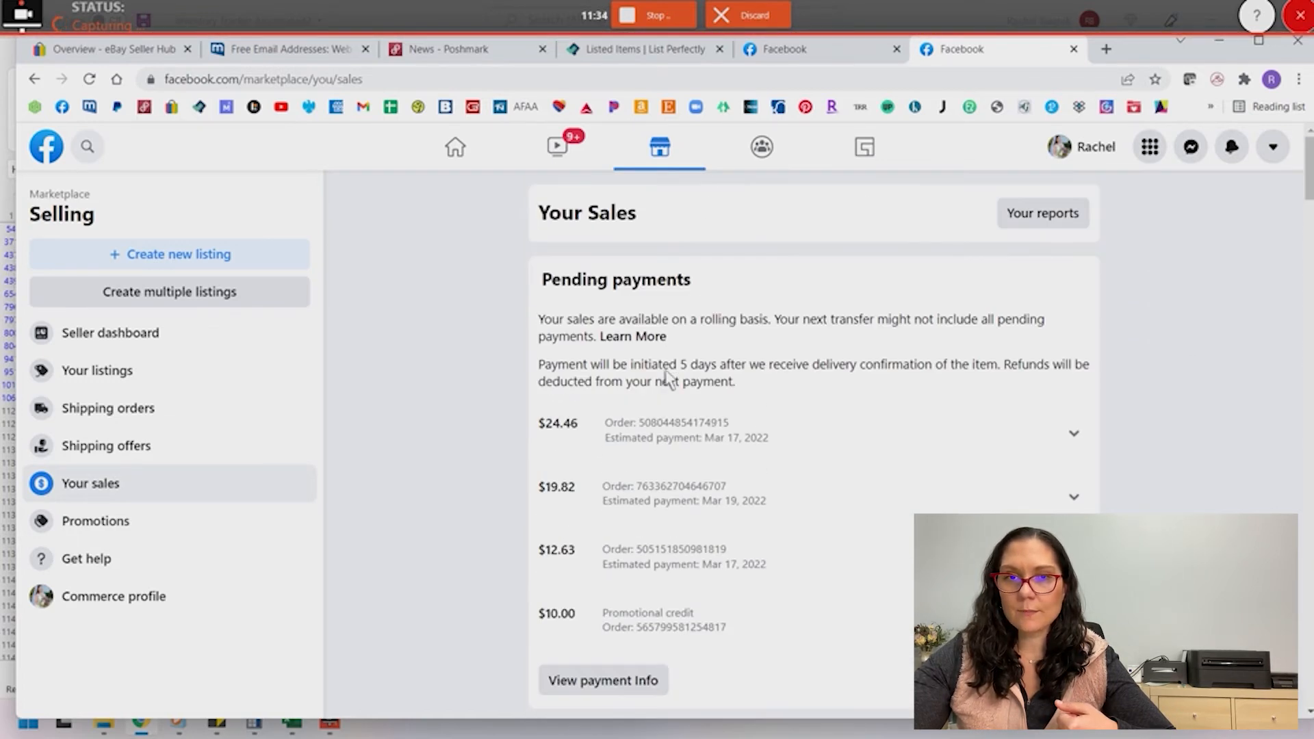
scroll(669, 378, "down", 1)
scroll(685, 468, "up", 1)
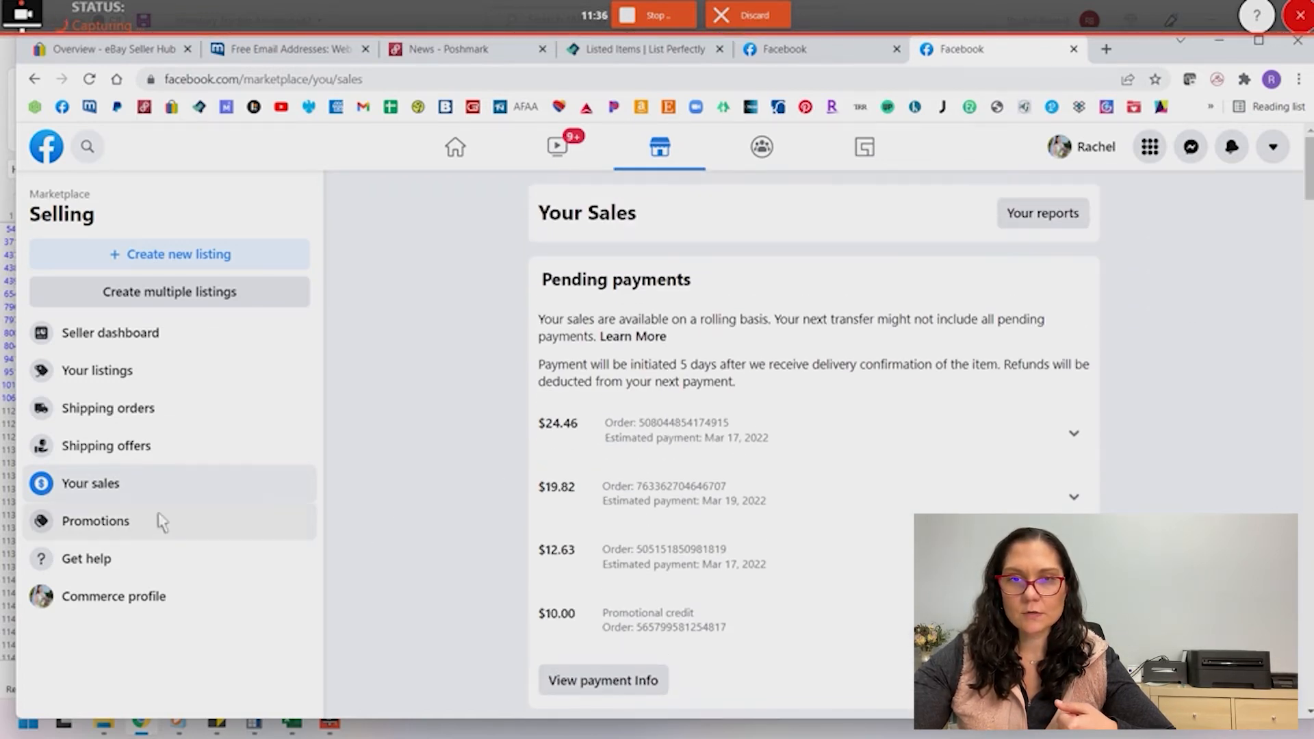
Reopen the full list of own listings and look through it for sold items.
left_click(106, 371)
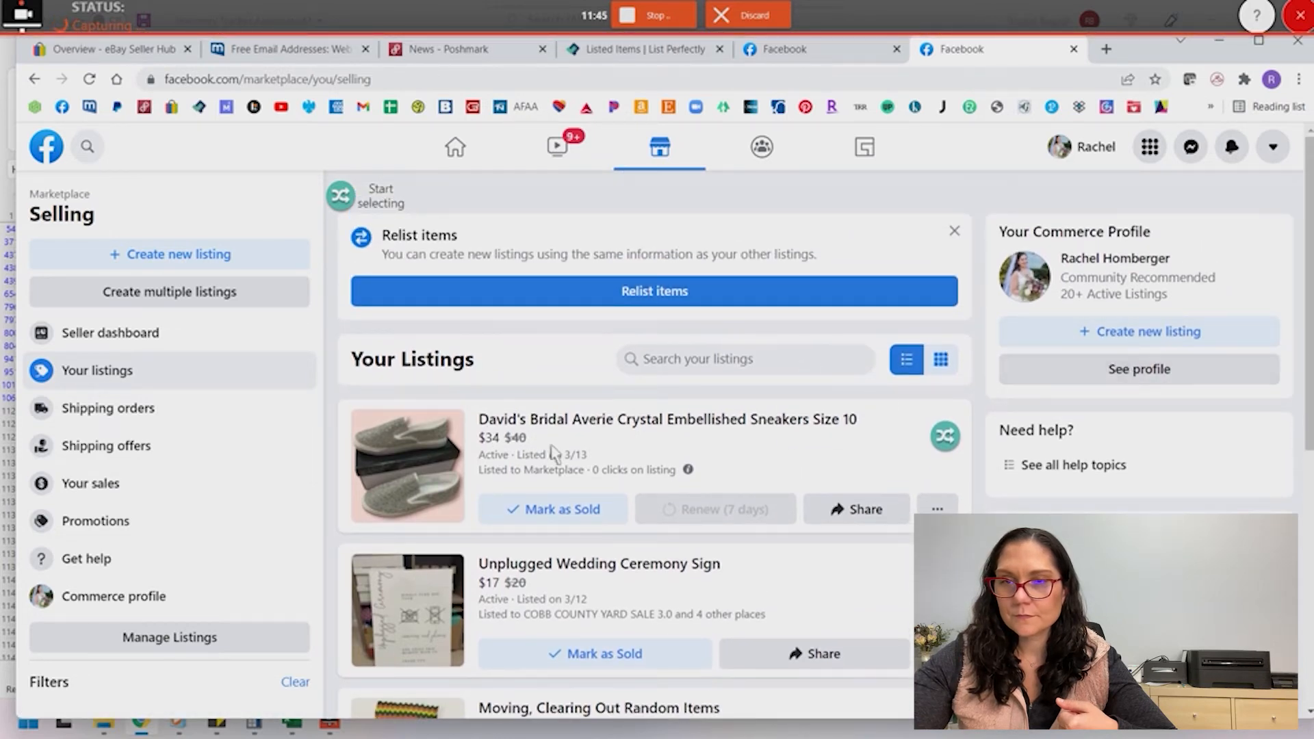
scroll(548, 457, "down", 7)
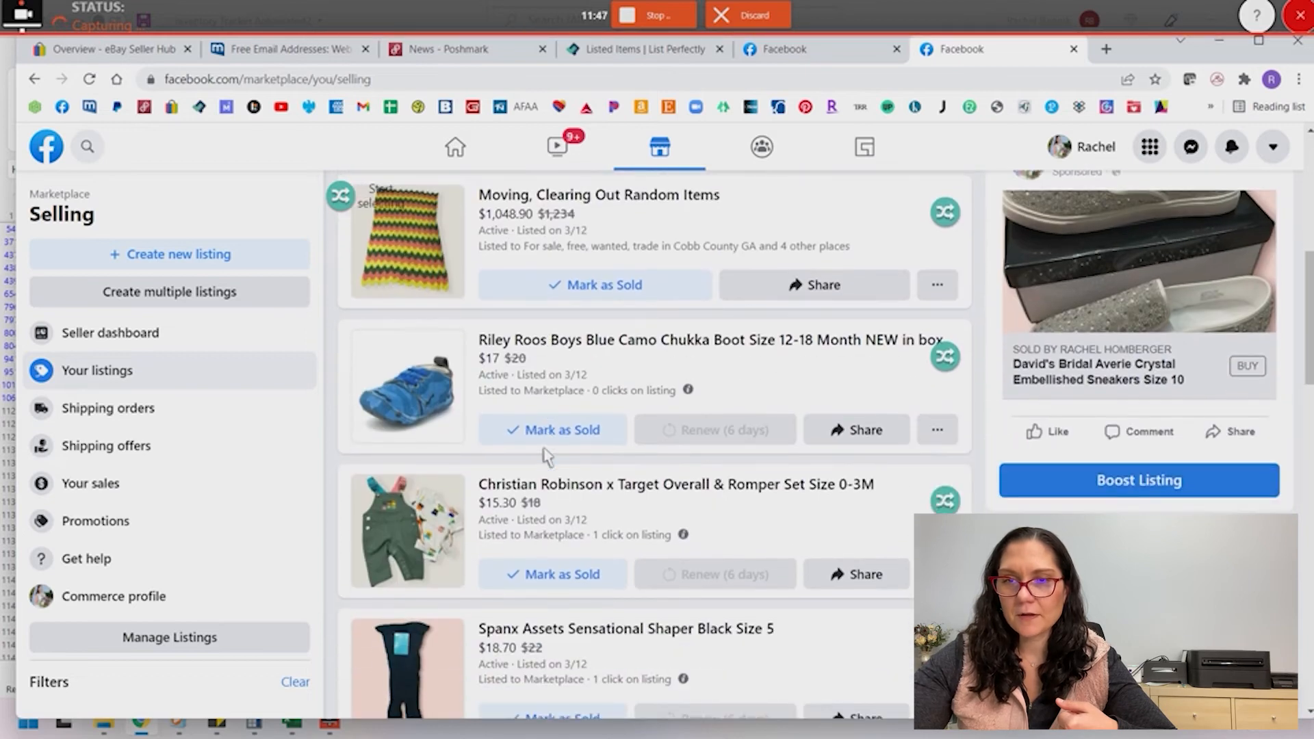
scroll(547, 457, "down", 10)
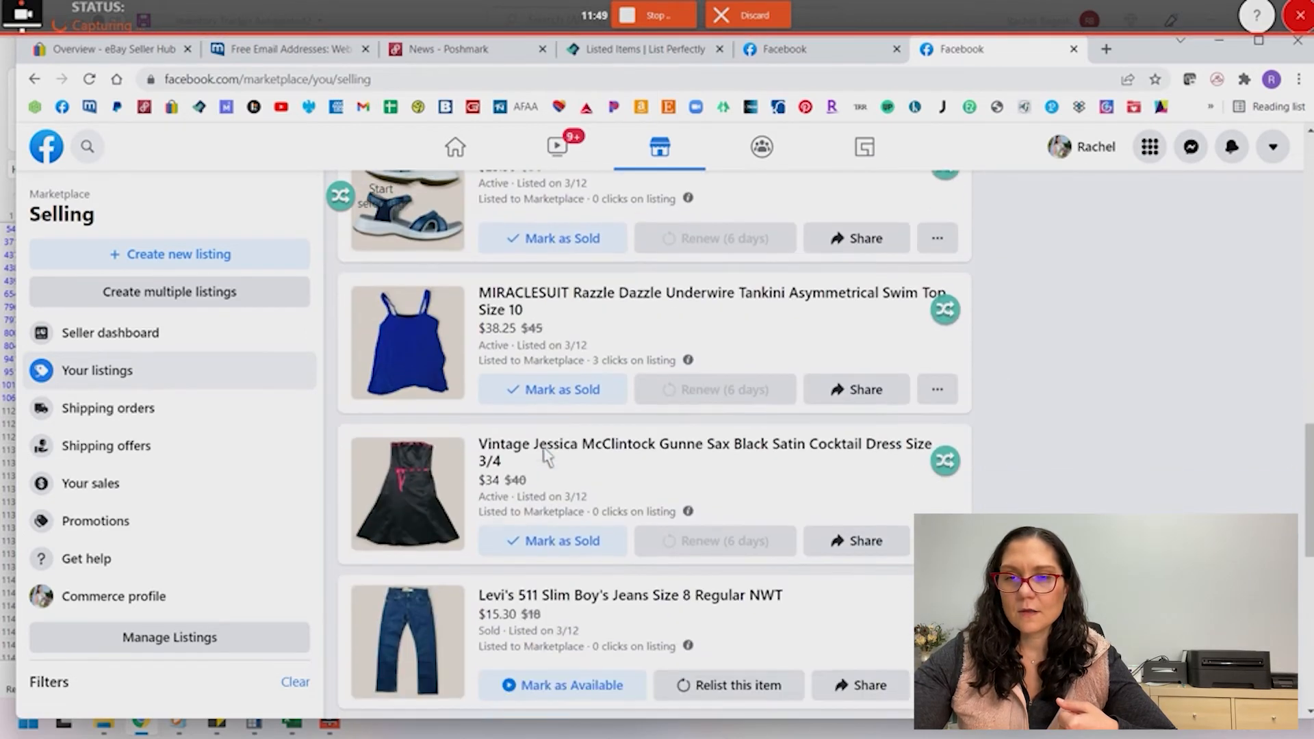
scroll(546, 457, "down", 4)
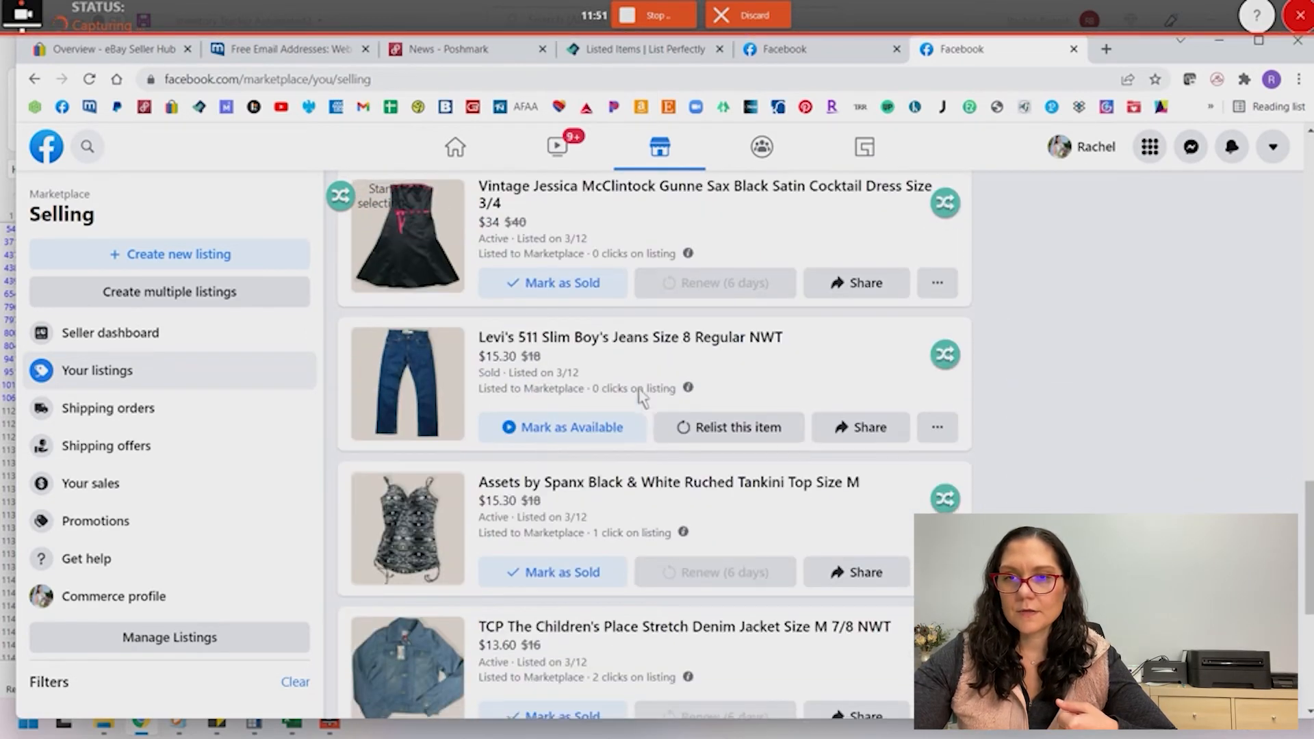
scroll(640, 396, "down", 15)
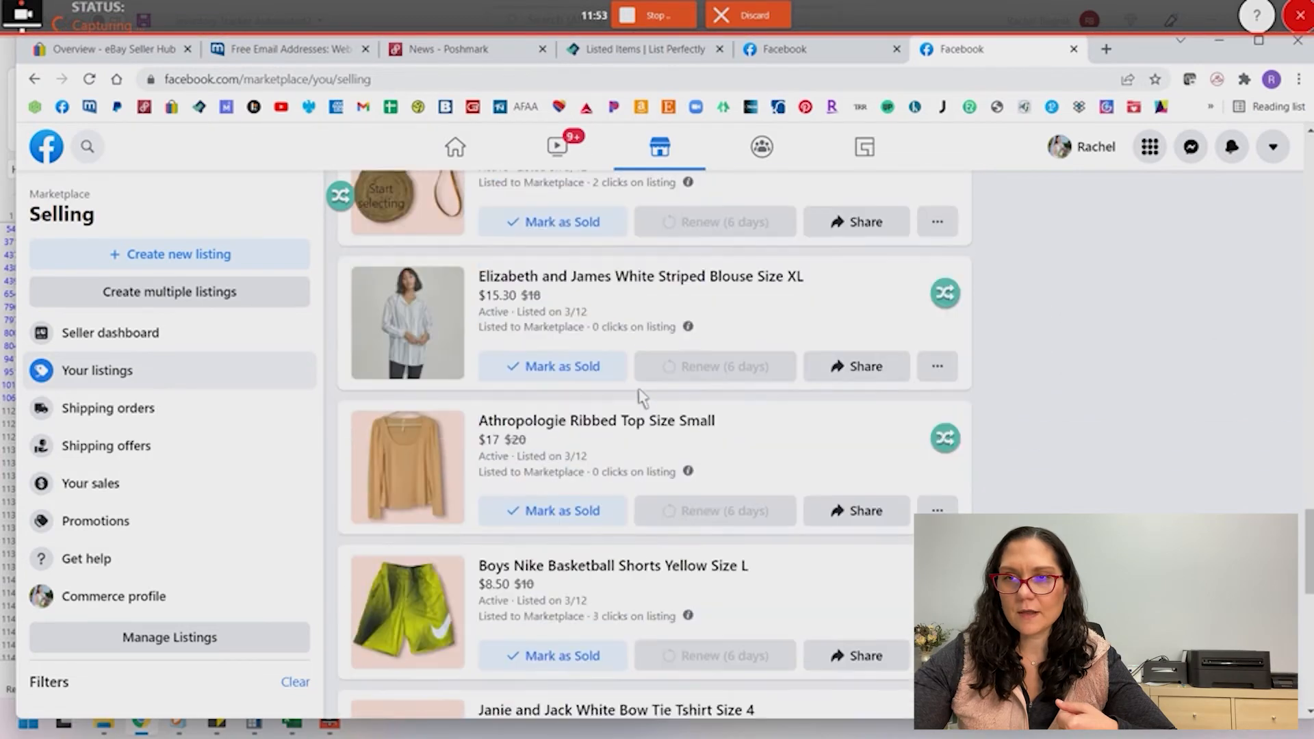
scroll(642, 398, "down", 8)
scroll(643, 398, "up", 20)
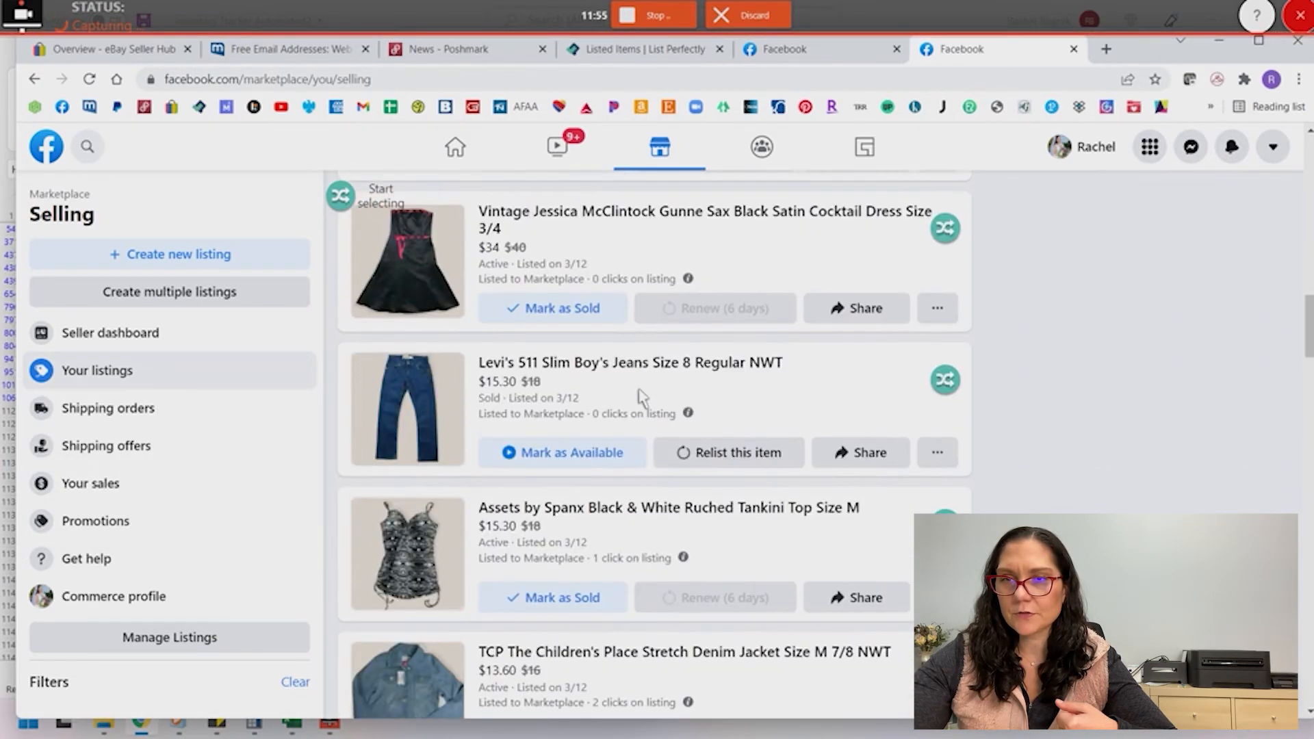
scroll(641, 397, "up", 10)
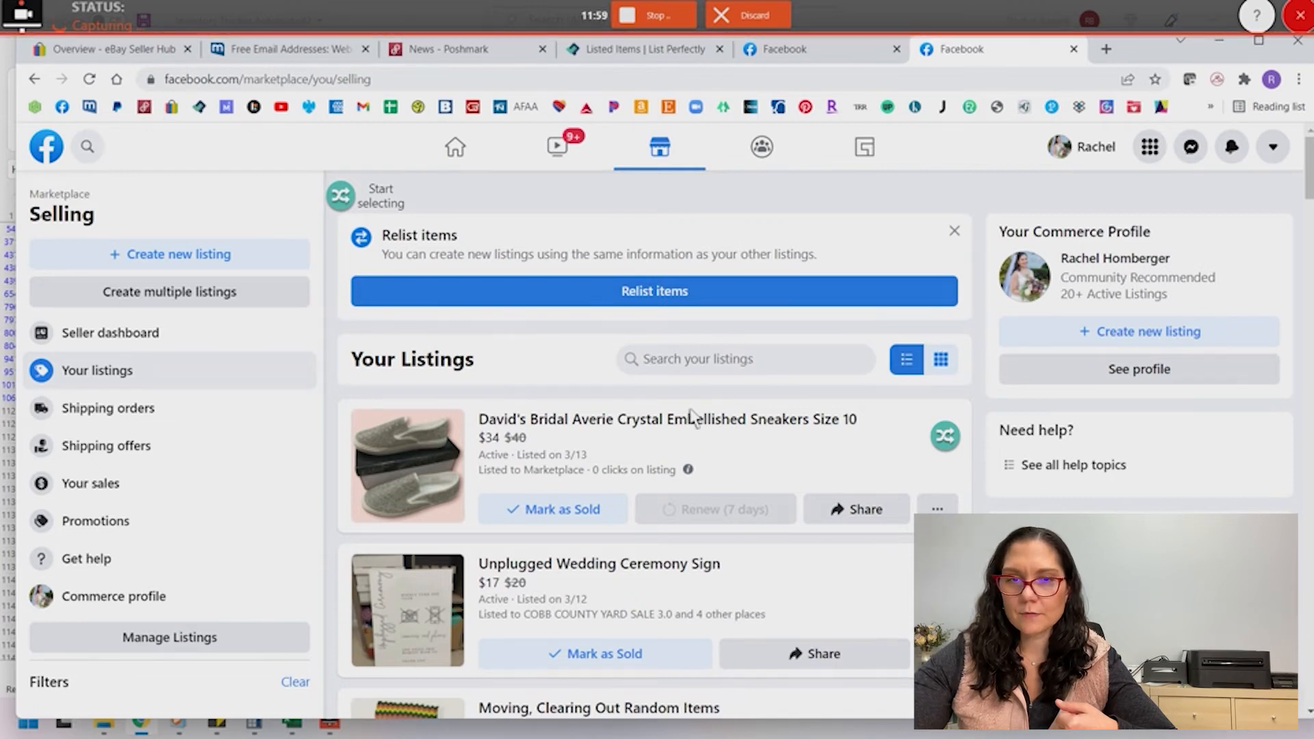
Filter the own listings by the status Sold & out of stock, keeping the newest-first sorting.
scroll(635, 410, "down", 5)
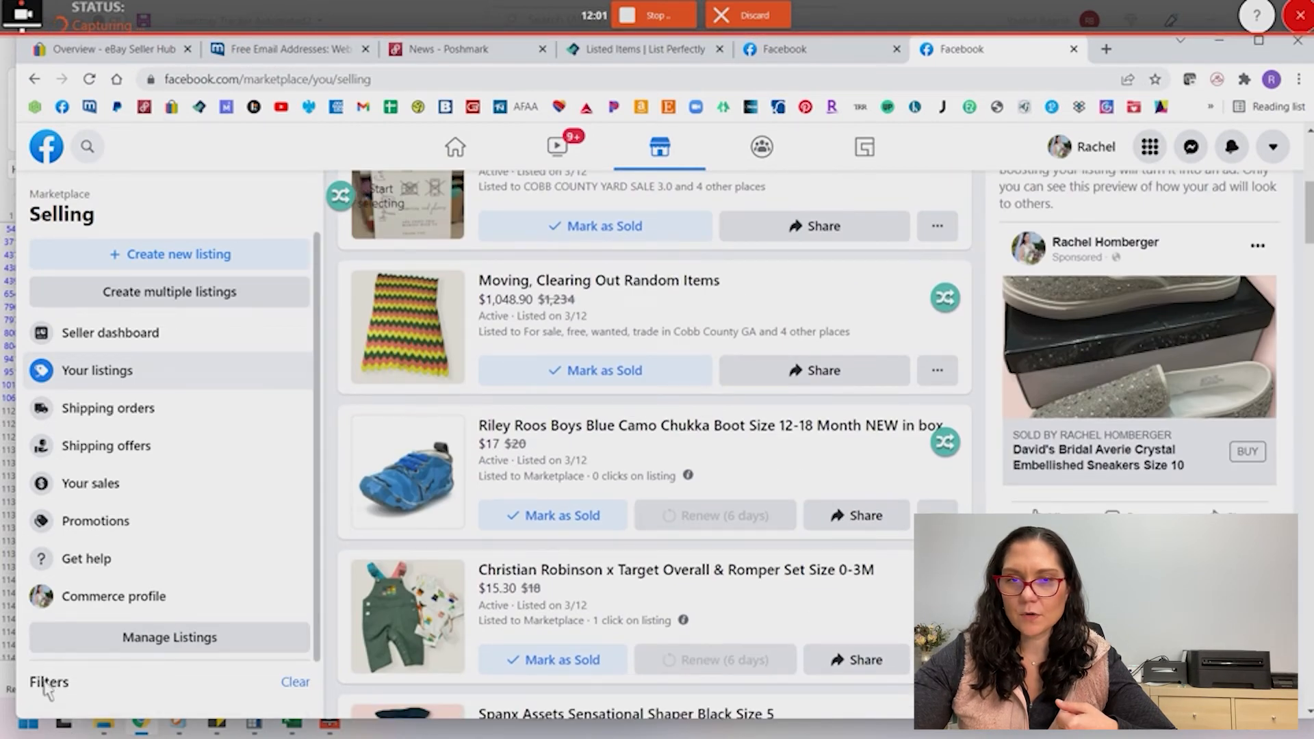
scroll(118, 636, "down", 1)
left_click(103, 658)
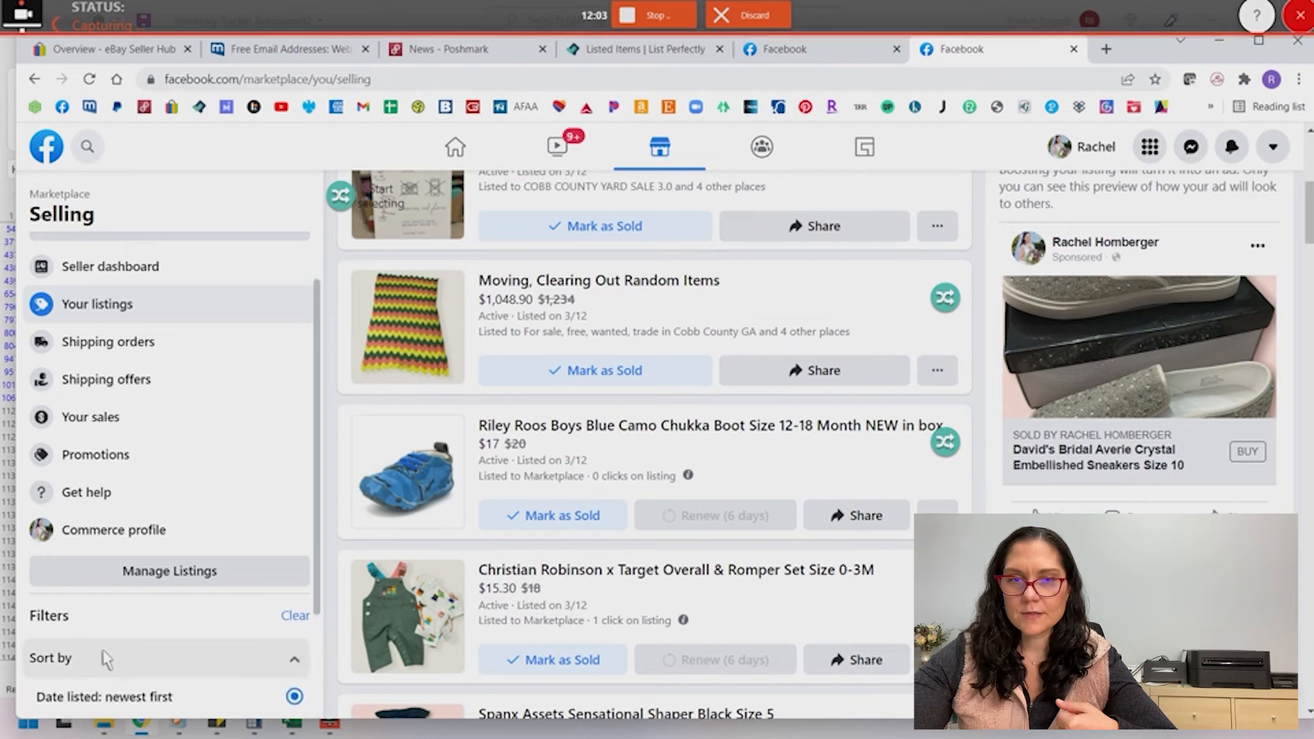
scroll(205, 602, "down", 1)
scroll(205, 596, "down", 2)
left_click(94, 695)
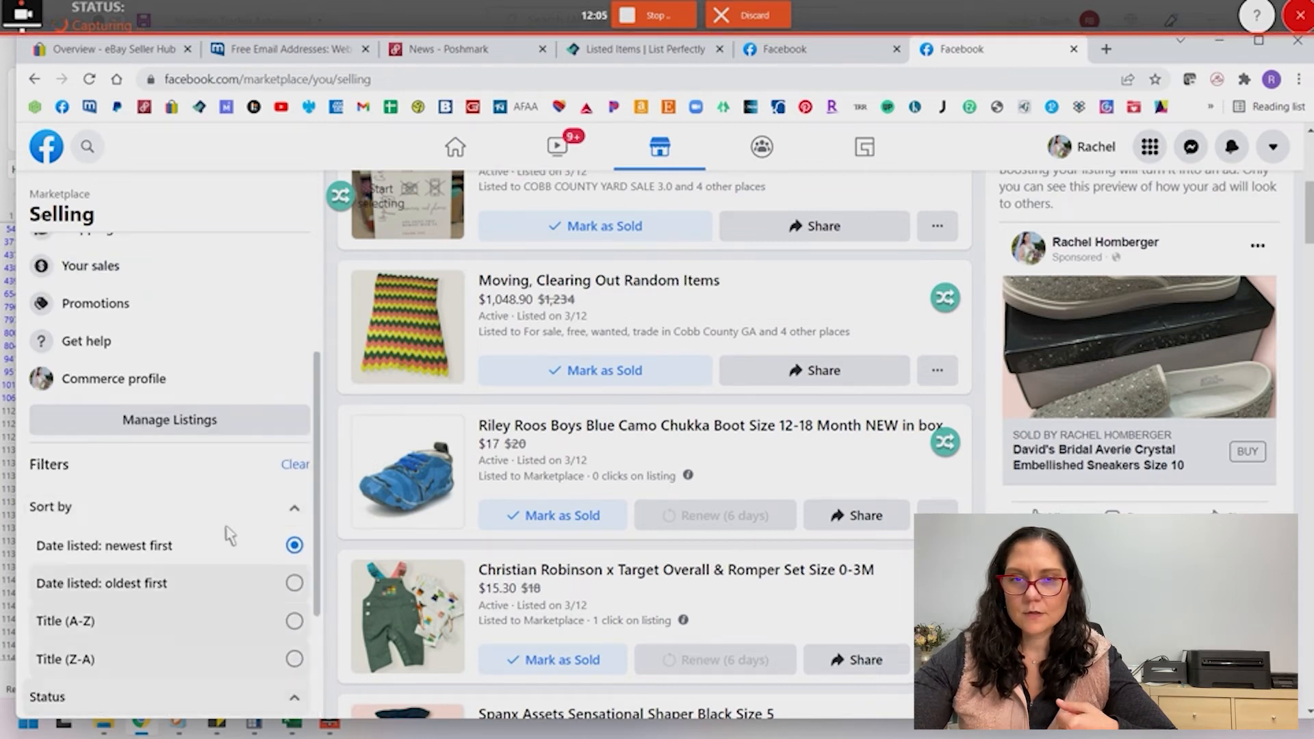
scroll(180, 658, "down", 2)
left_click(119, 621)
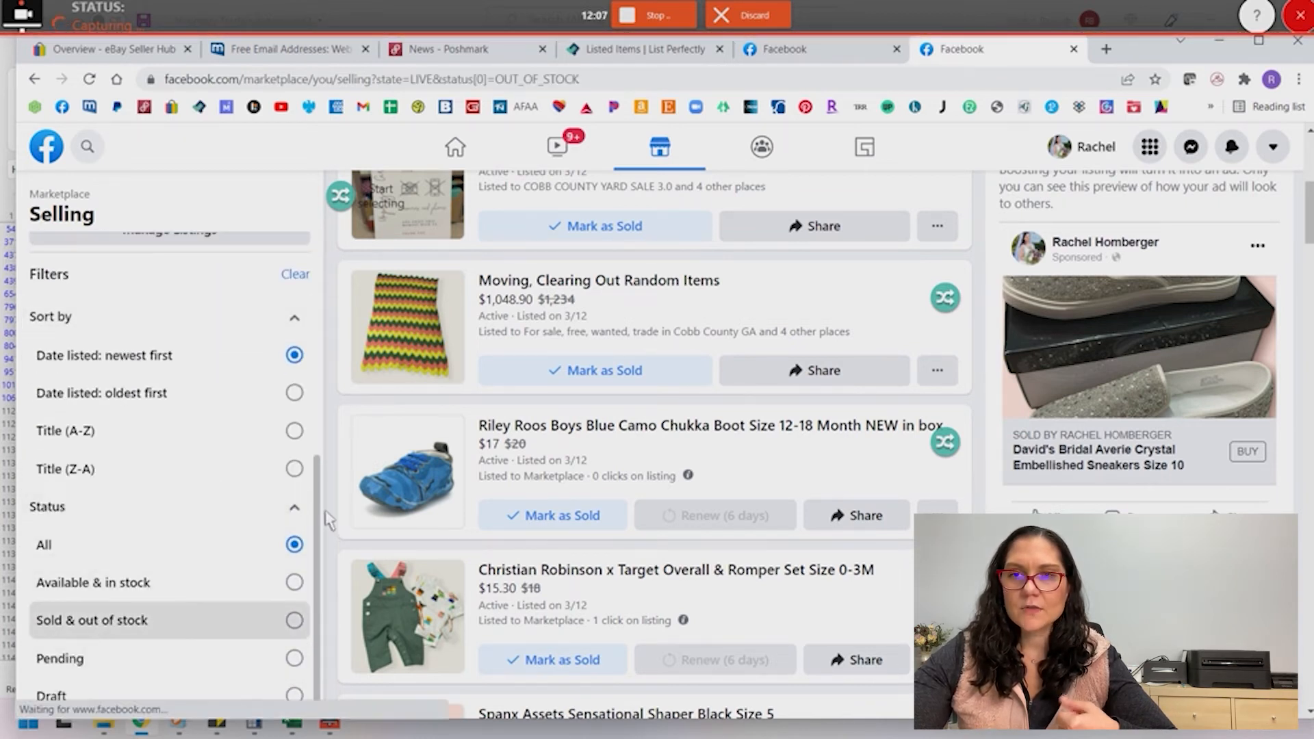
left_click(294, 619)
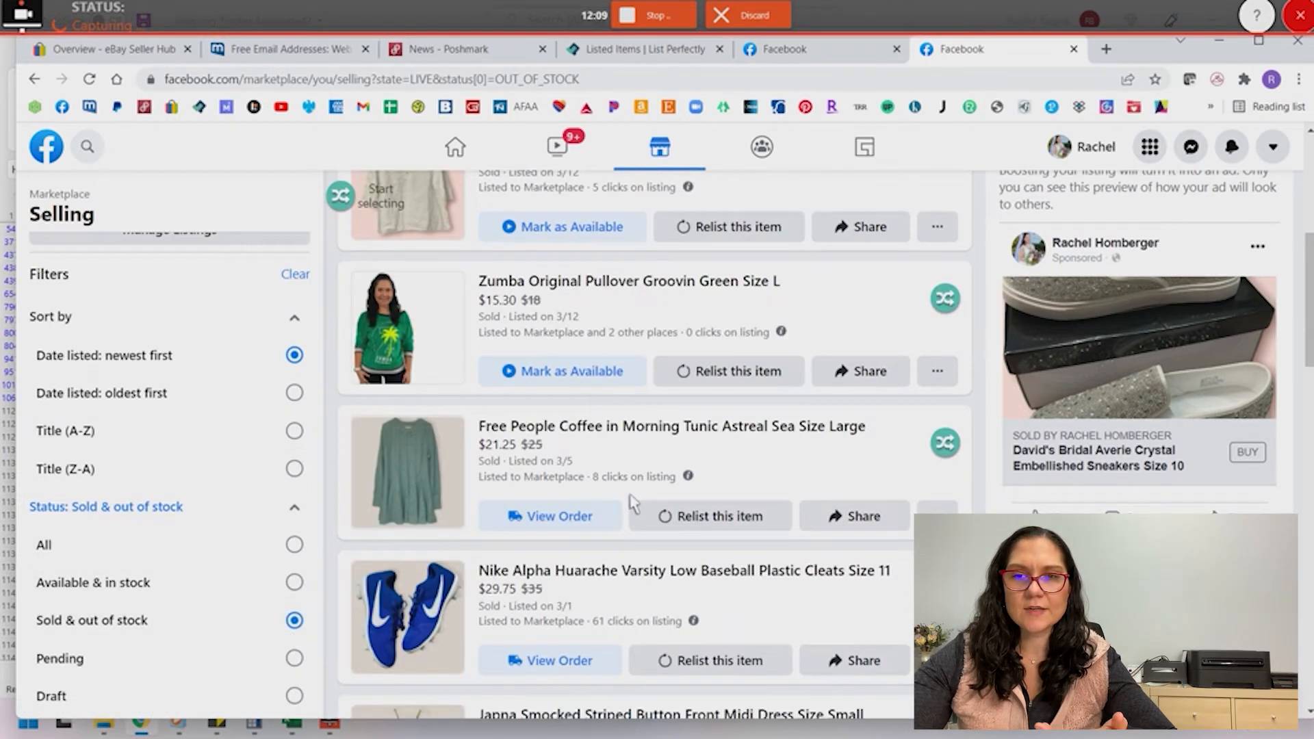
Look through the sold listings and their options for viewing the order, marking as available and relisting.
scroll(630, 497, "up", 5)
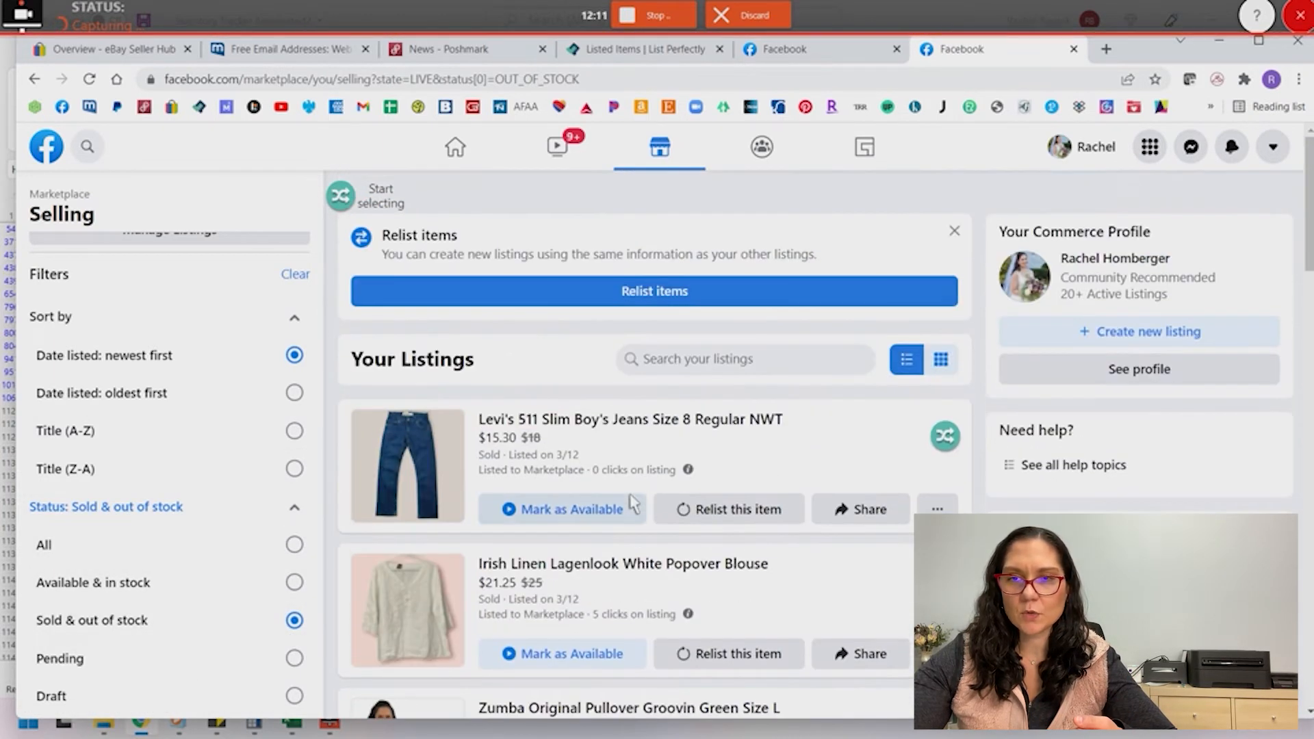
scroll(626, 494, "down", 2)
scroll(626, 497, "down", 4)
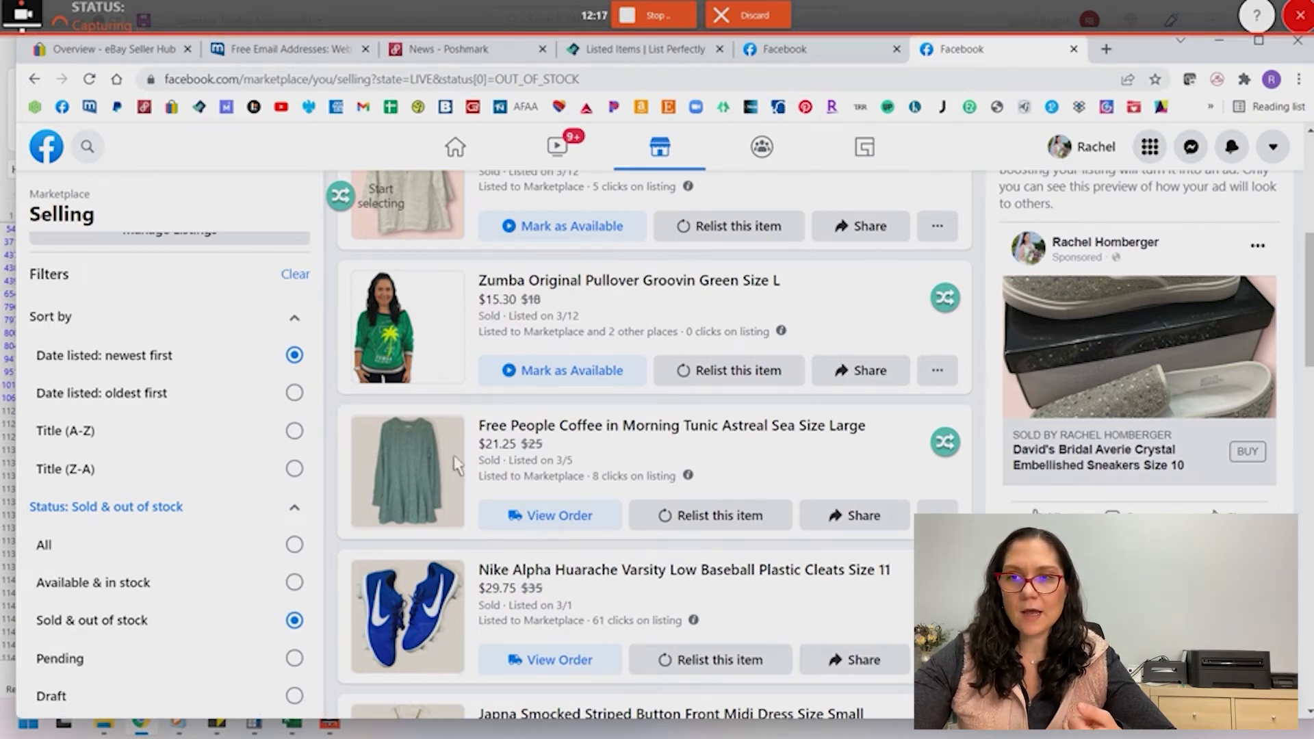
scroll(456, 465, "down", 1)
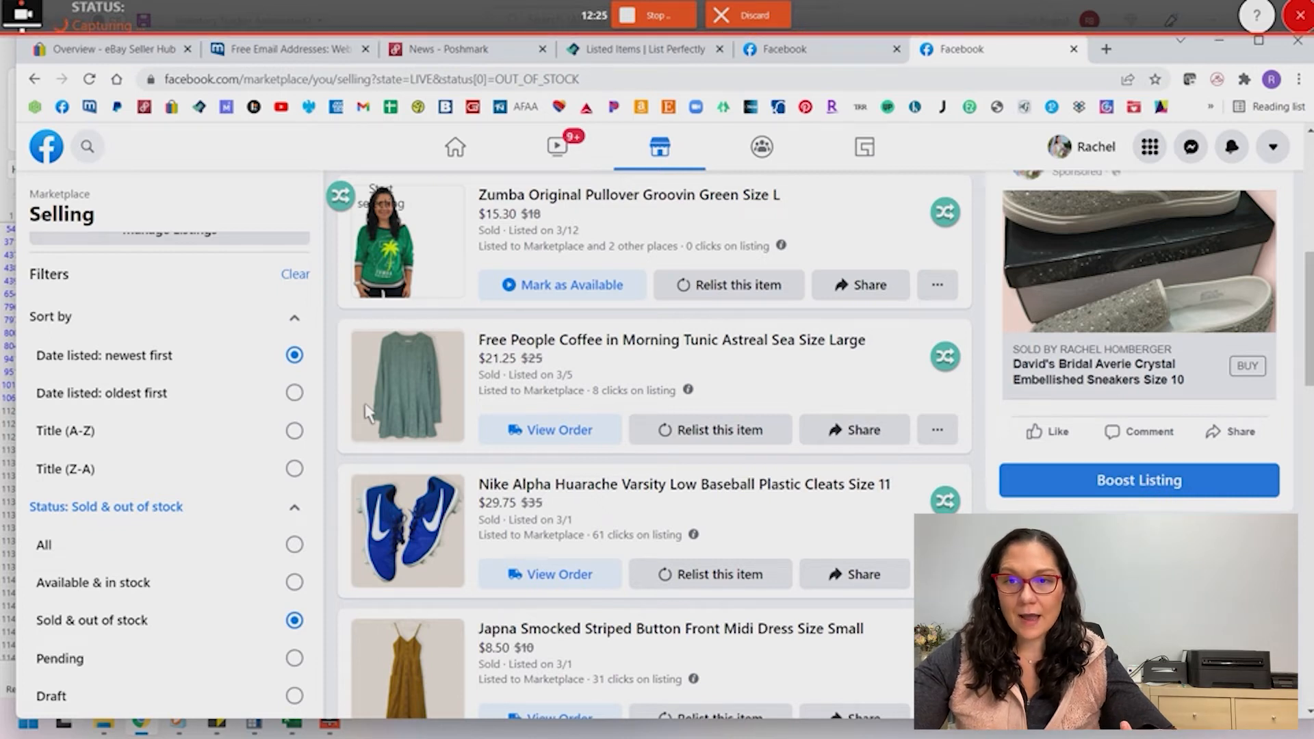
scroll(408, 367, "down", 1)
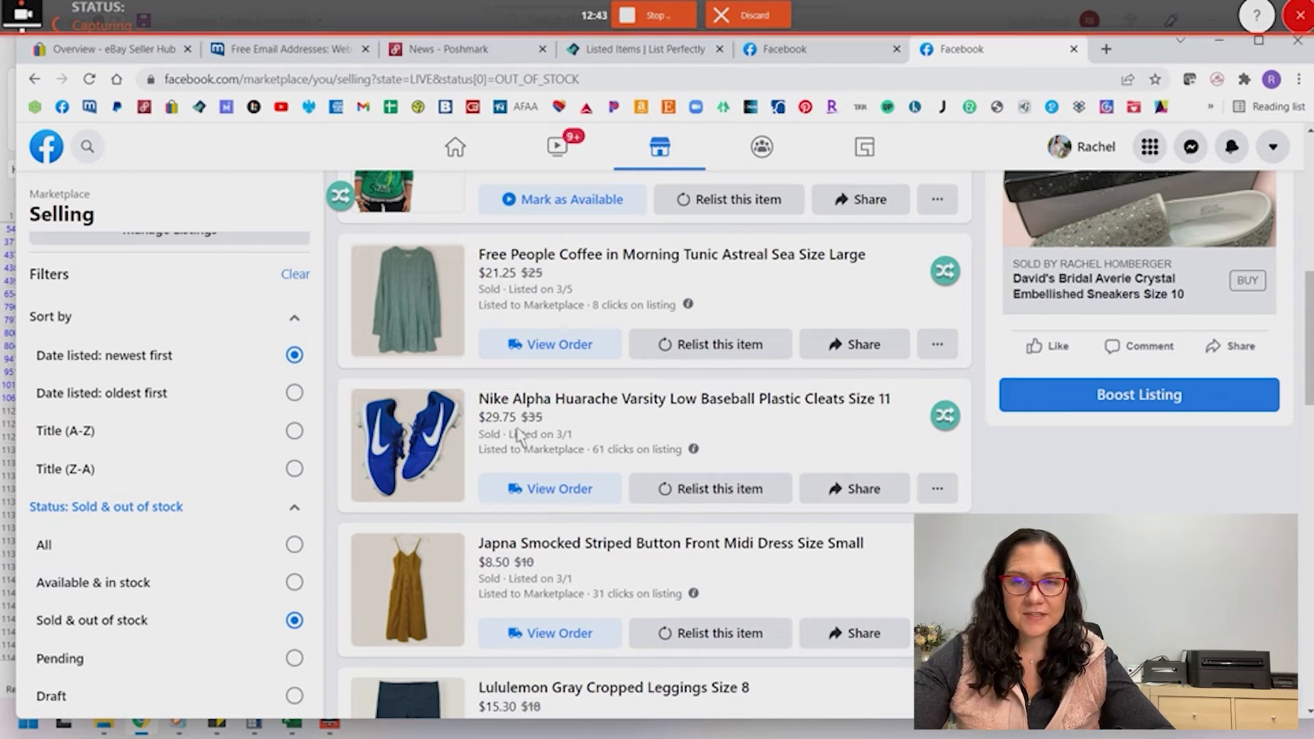
Review the sold listings from March back to early January, comparing item types and prices, and return to the start of the list.
scroll(520, 441, "down", 2)
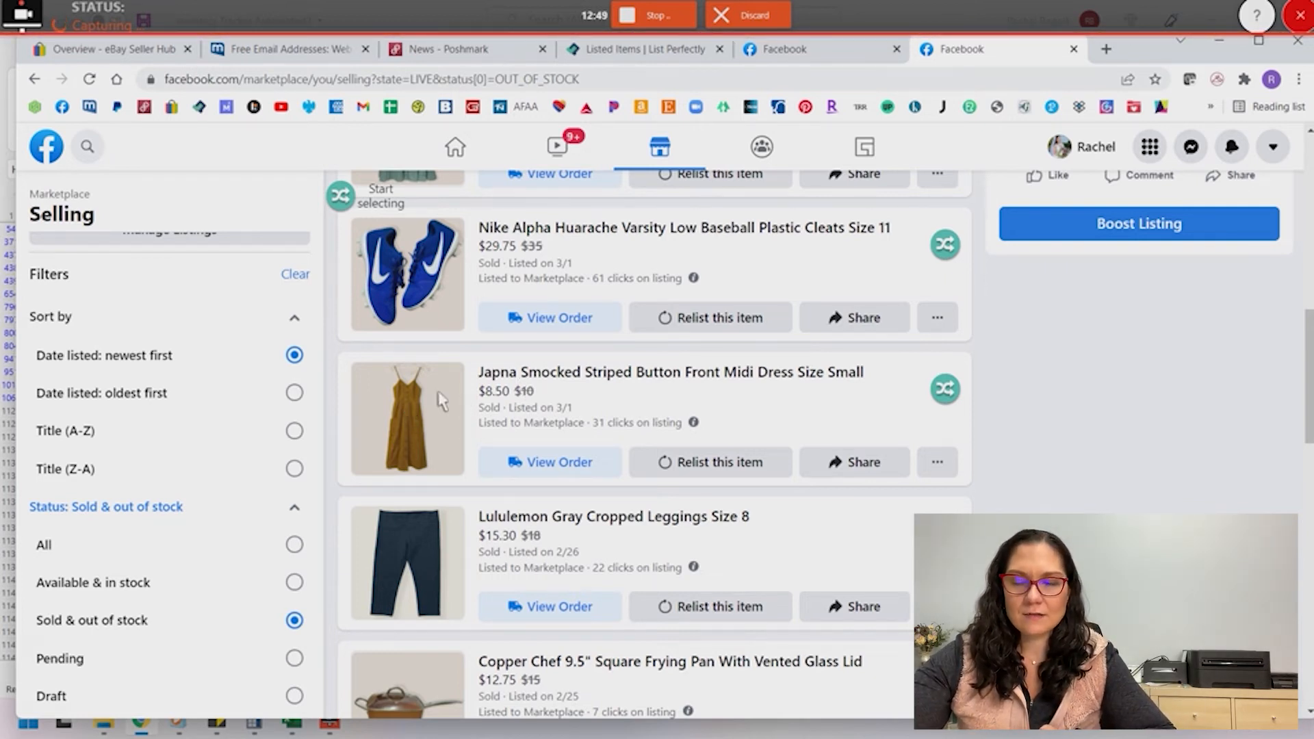
scroll(441, 400, "down", 1)
scroll(445, 437, "down", 4)
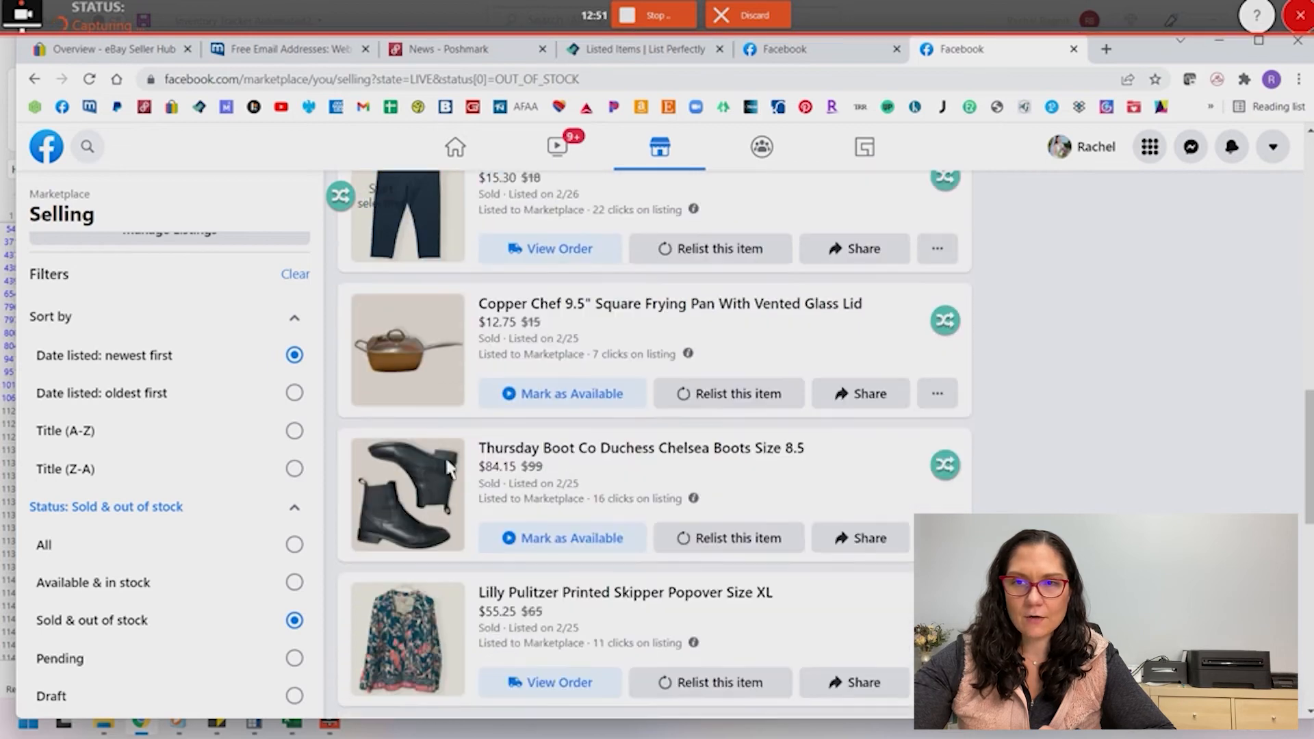
scroll(448, 468, "down", 1)
scroll(441, 421, "down", 3)
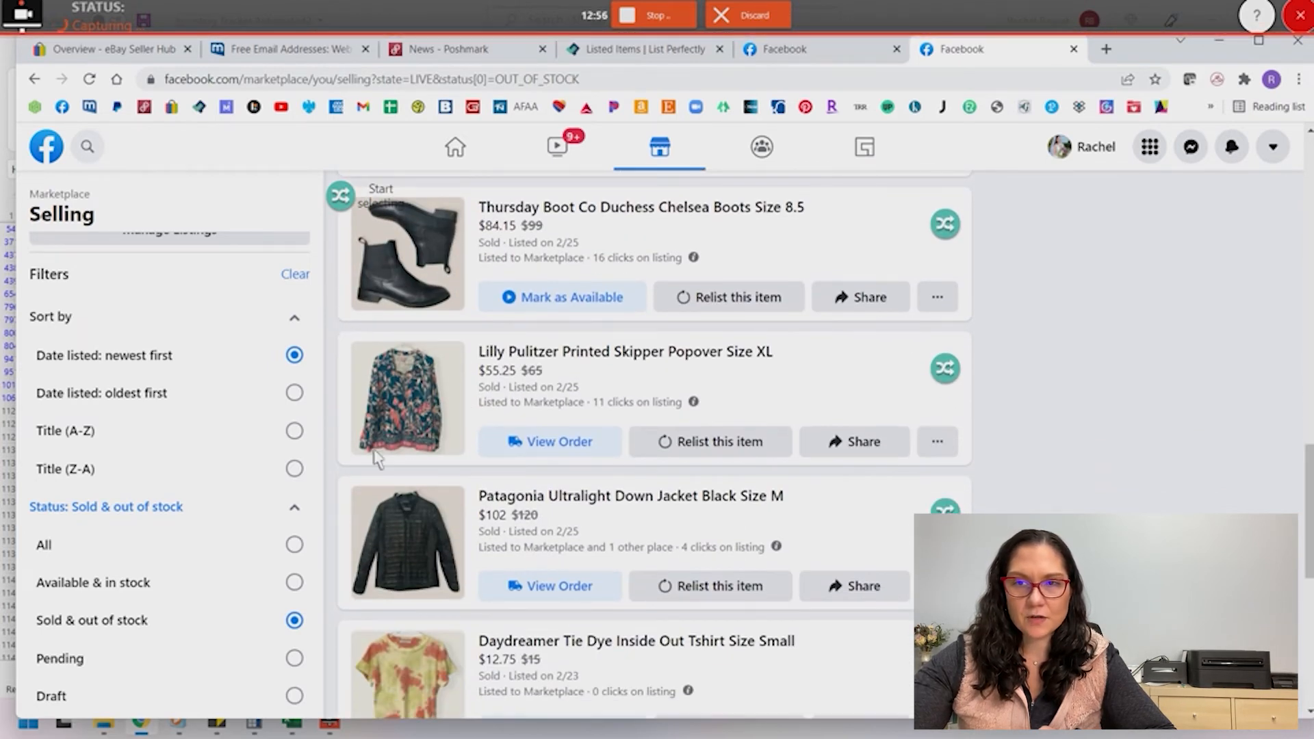
scroll(424, 421, "down", 1)
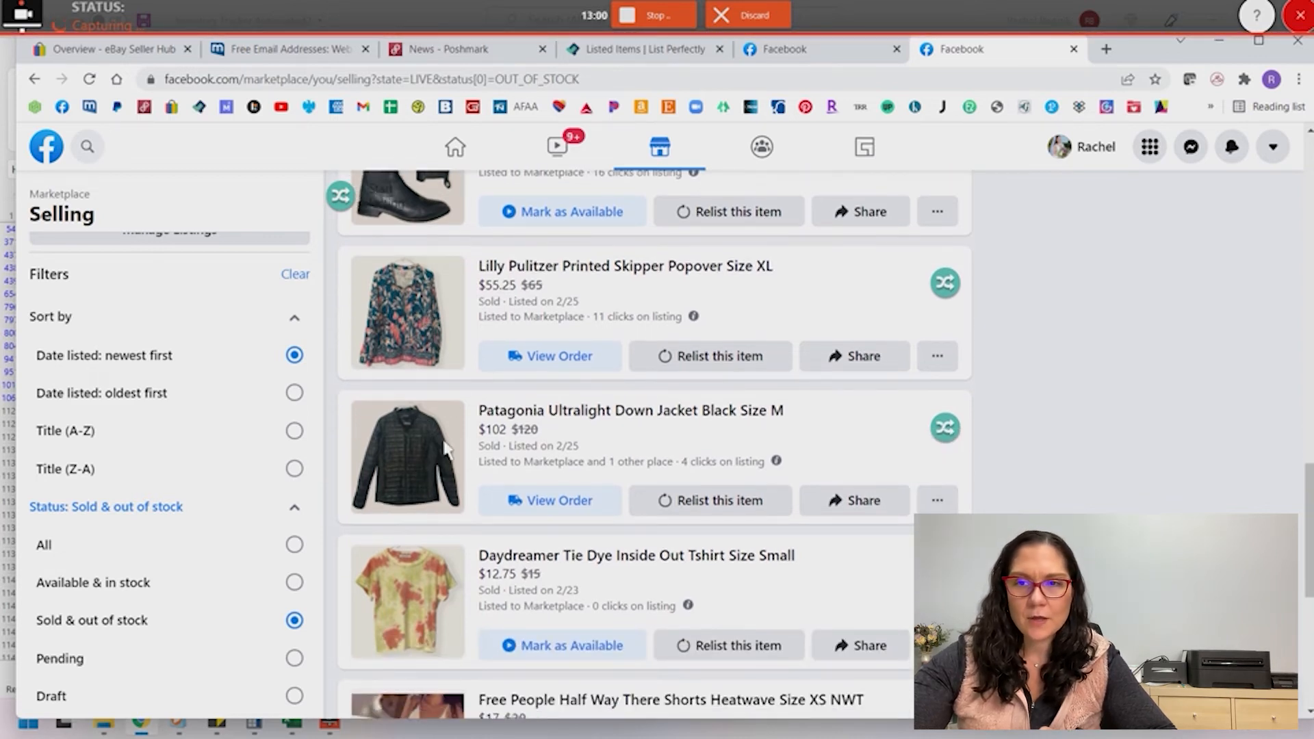
scroll(429, 449, "down", 3)
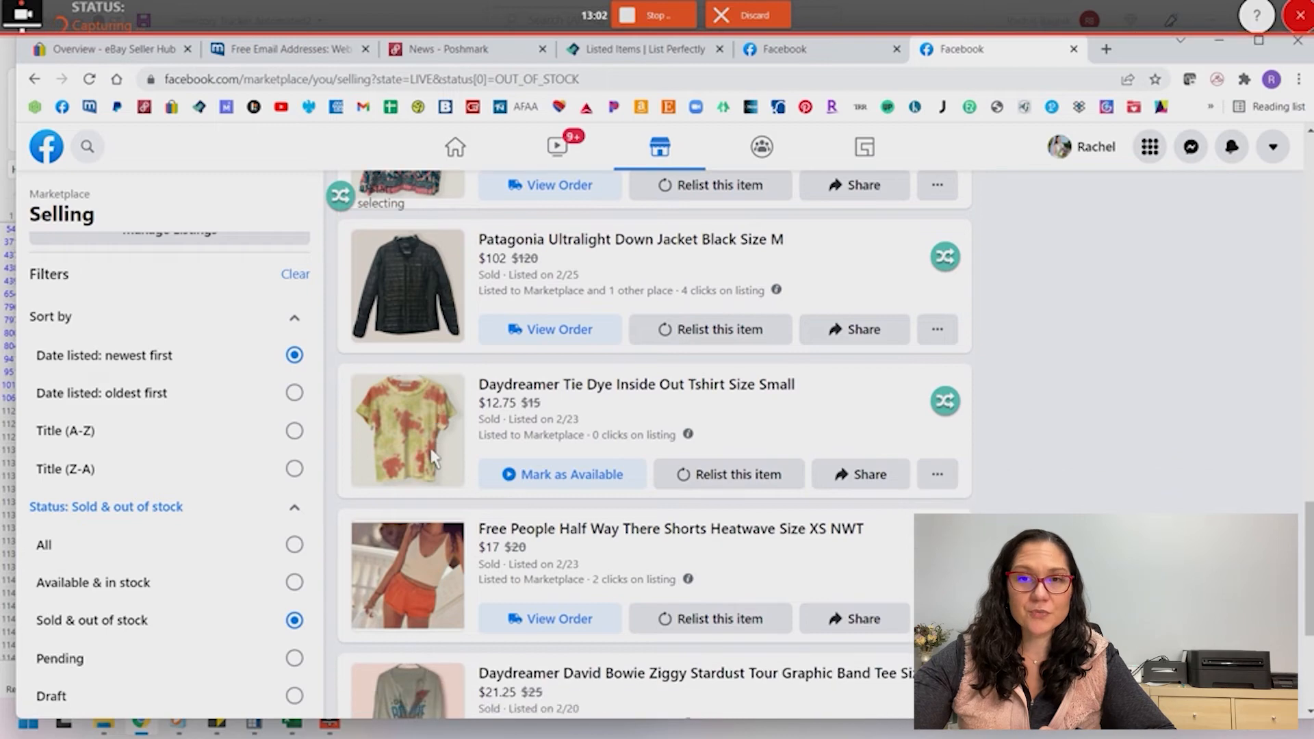
scroll(429, 445, "down", 6)
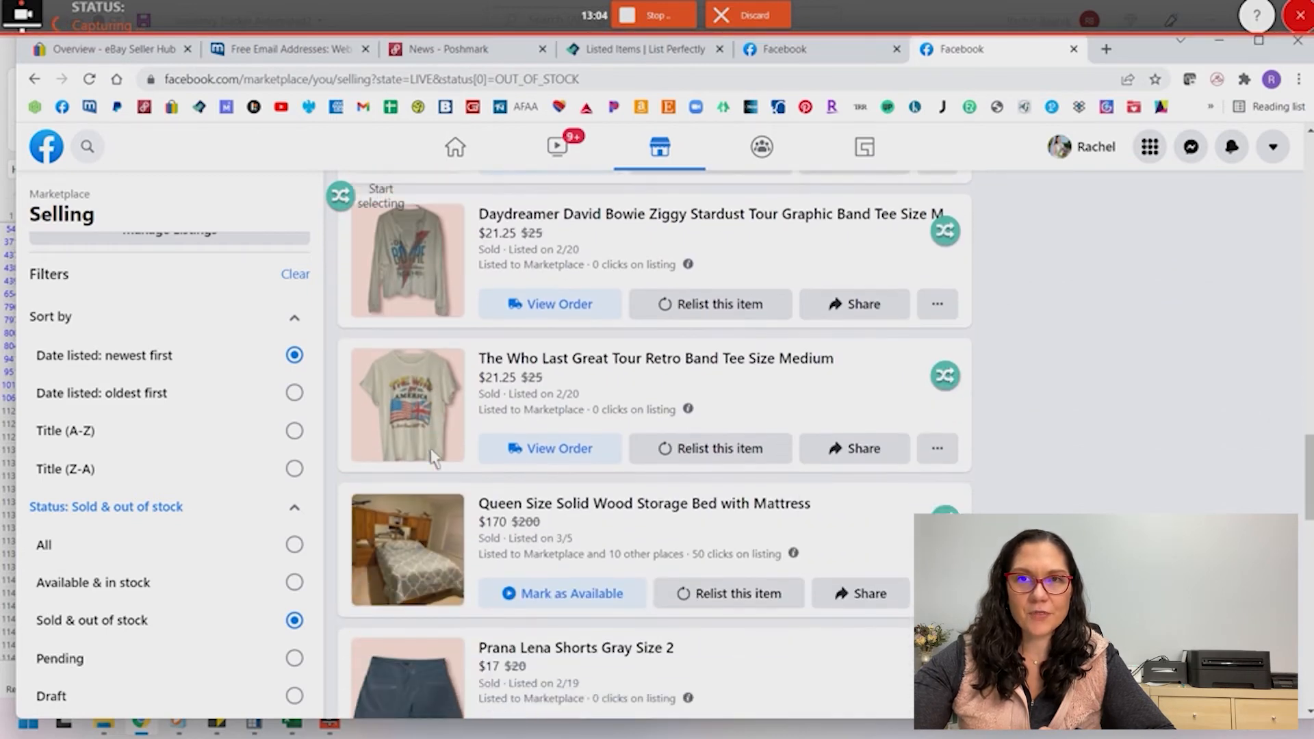
scroll(423, 432, "down", 4)
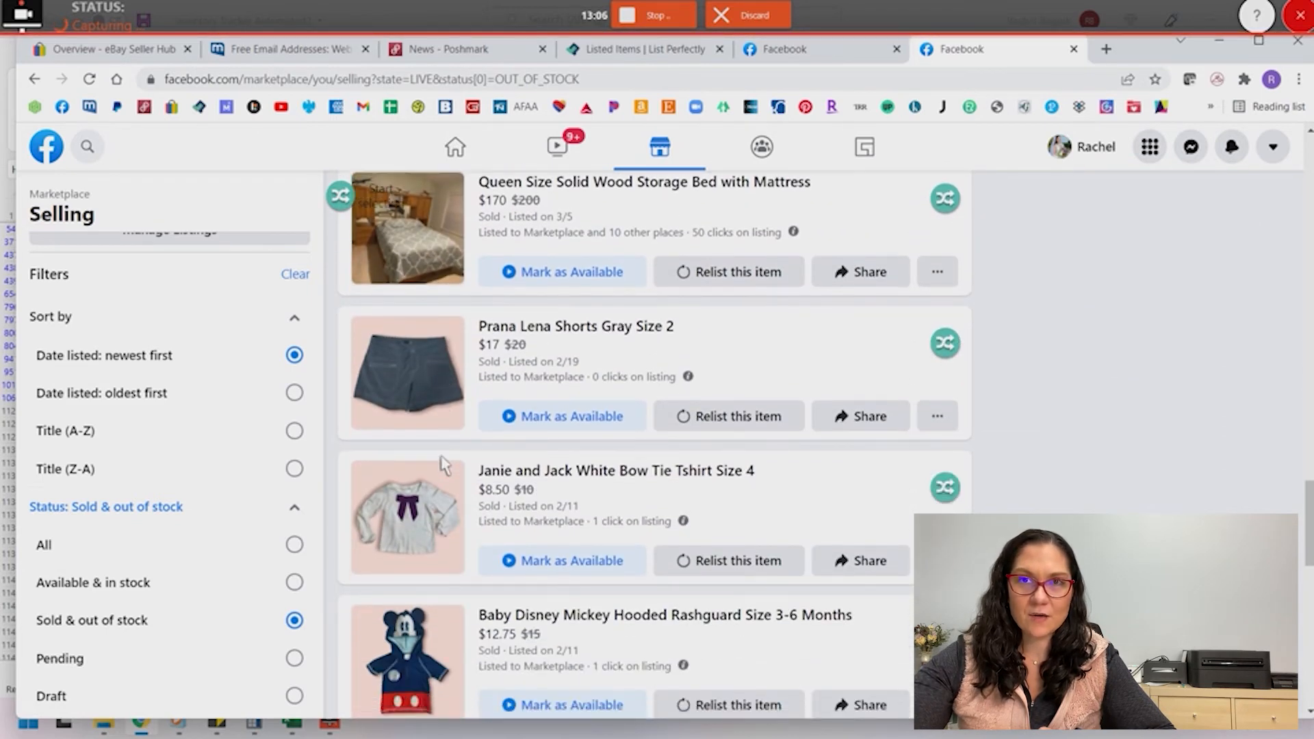
scroll(443, 466, "down", 1)
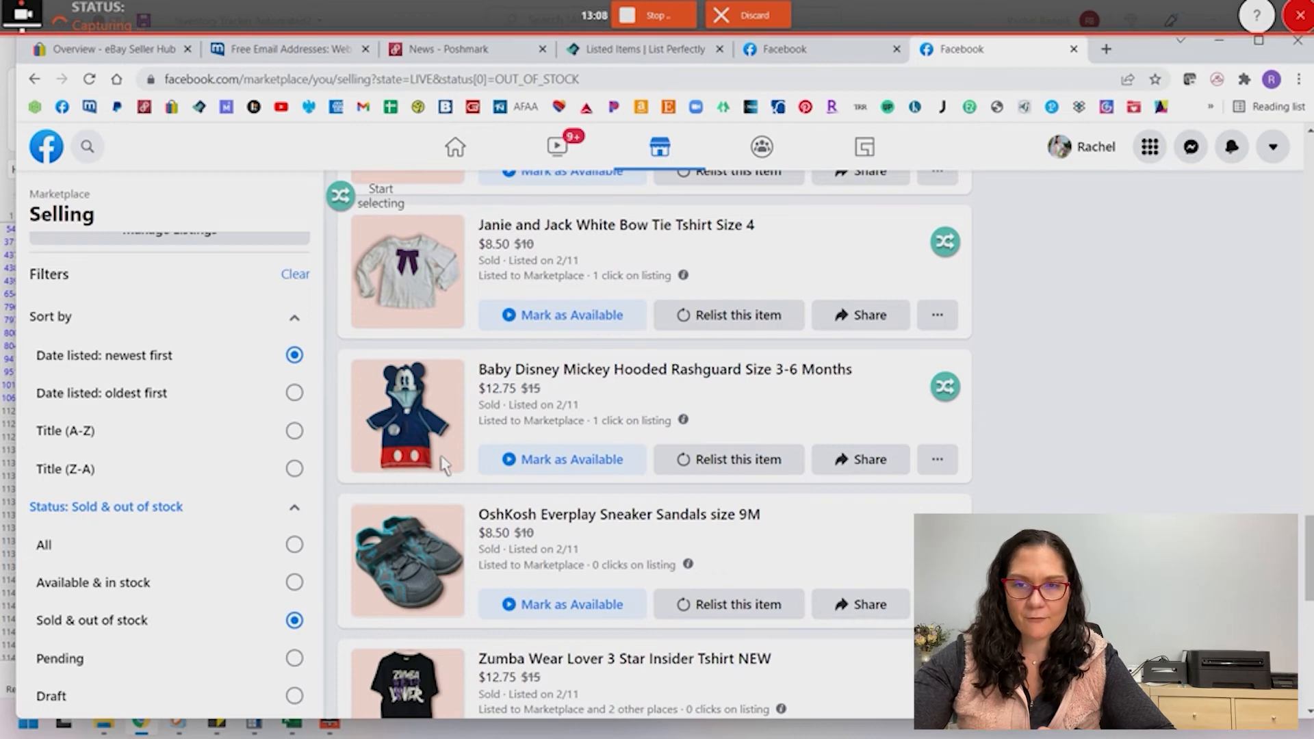
scroll(441, 465, "down", 6)
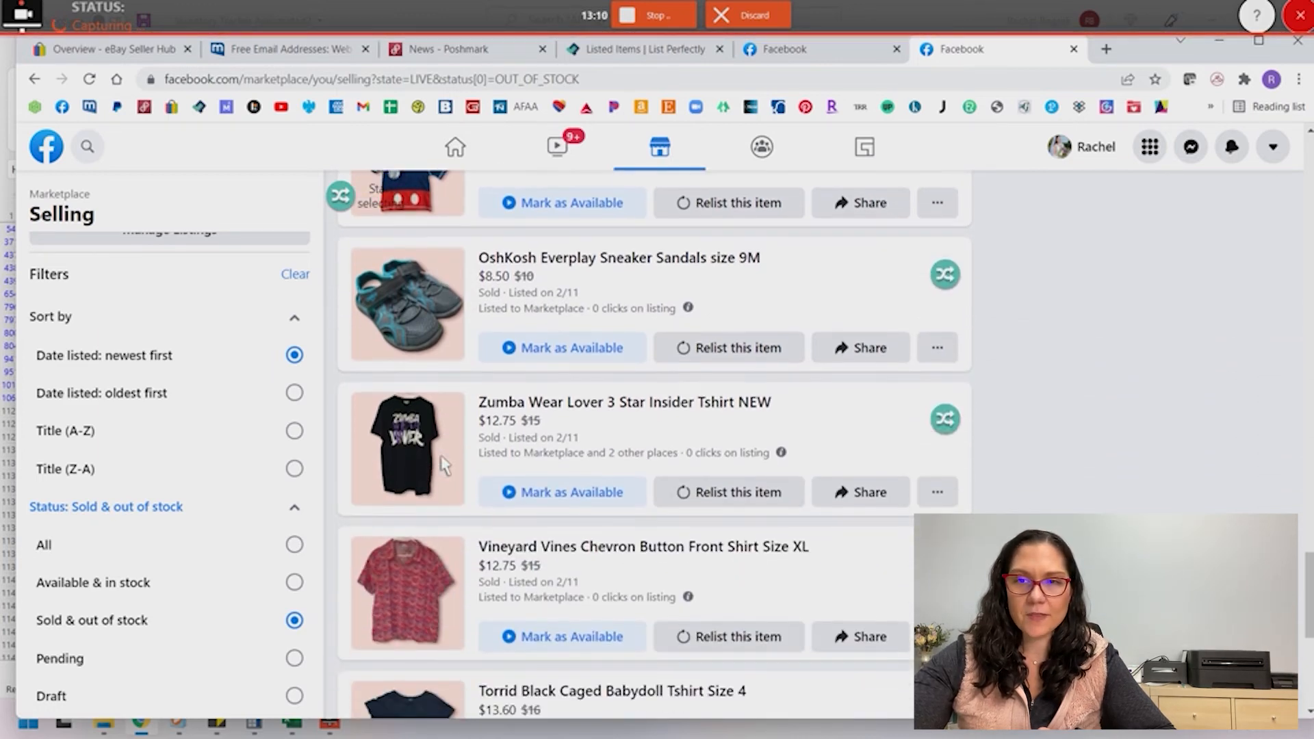
scroll(441, 457, "down", 3)
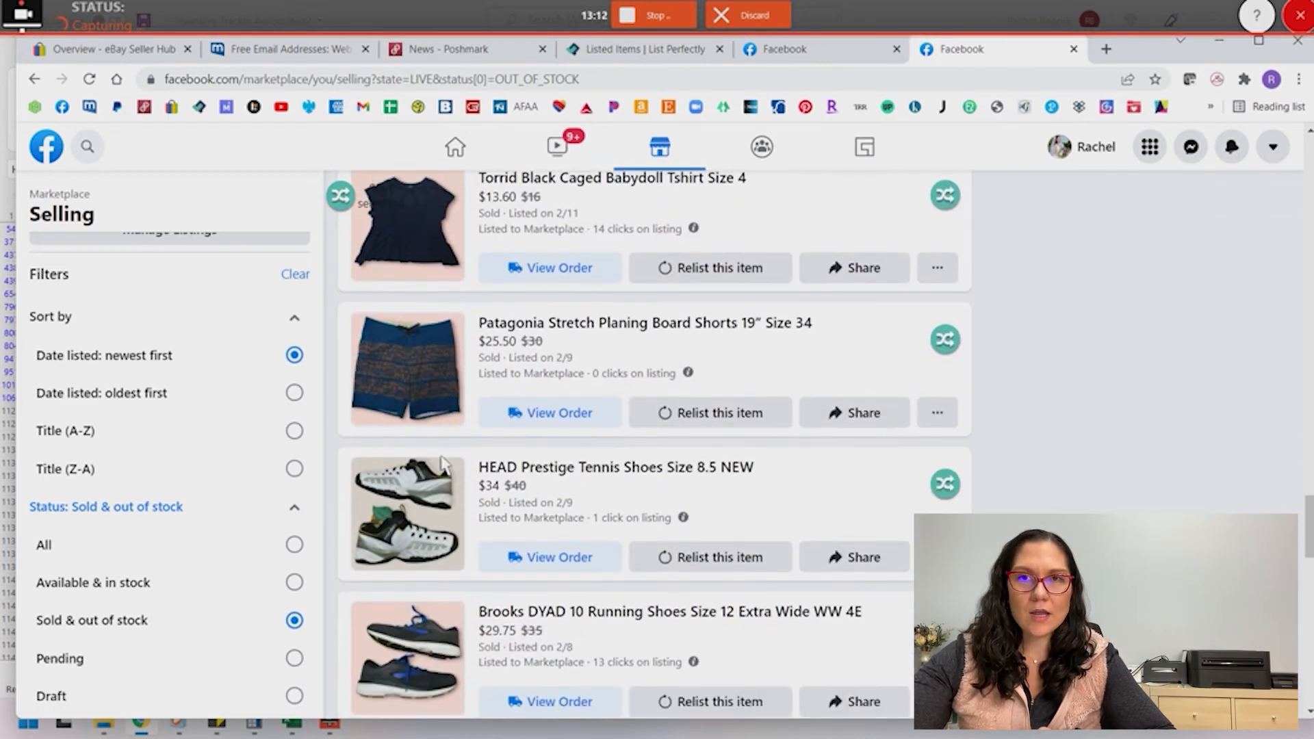
scroll(419, 436, "down", 2)
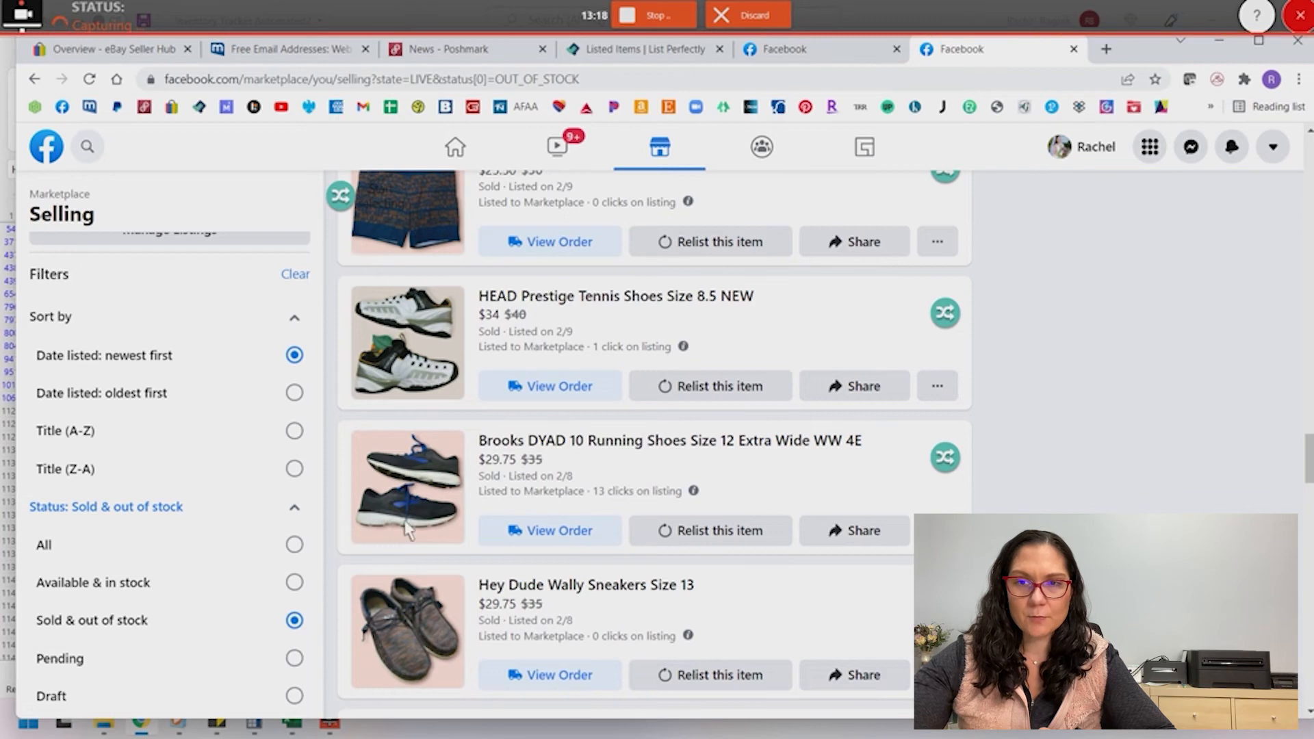
scroll(406, 528, "down", 2)
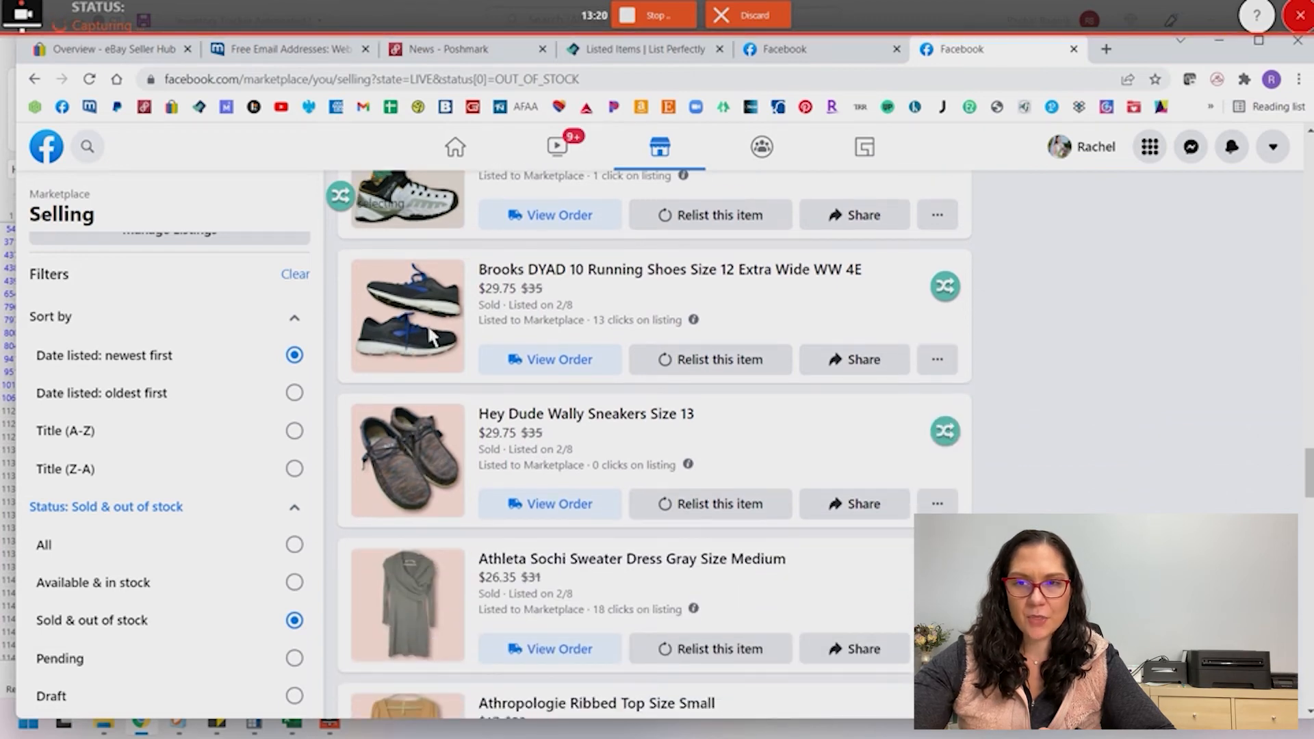
scroll(428, 329, "down", 5)
scroll(406, 445, "down", 2)
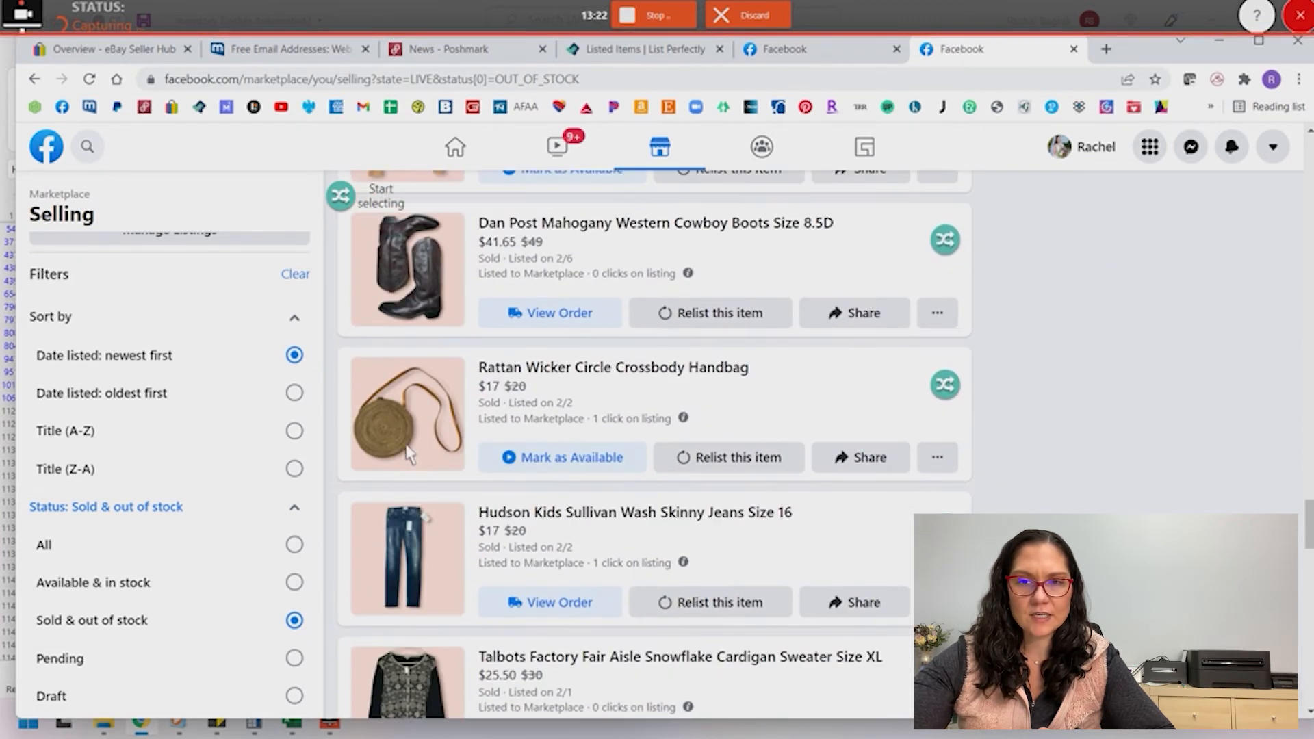
scroll(408, 455, "down", 10)
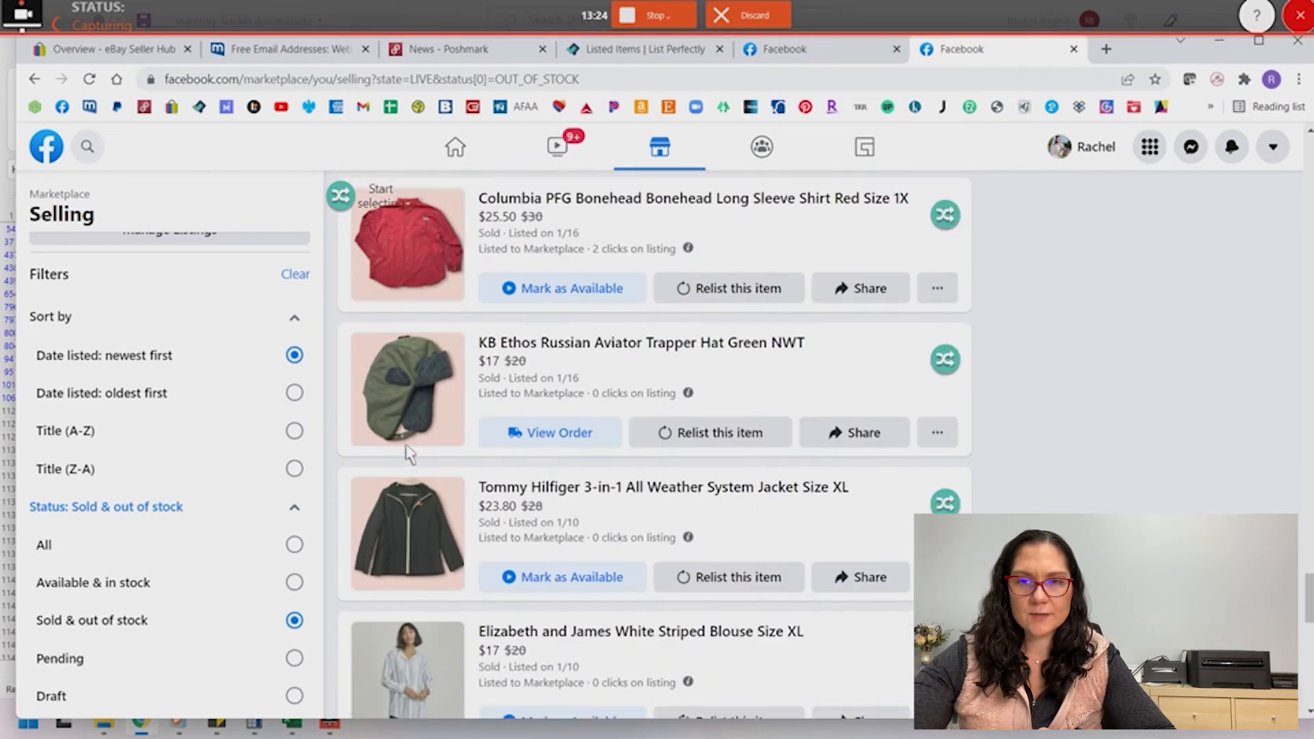
scroll(409, 453, "down", 4)
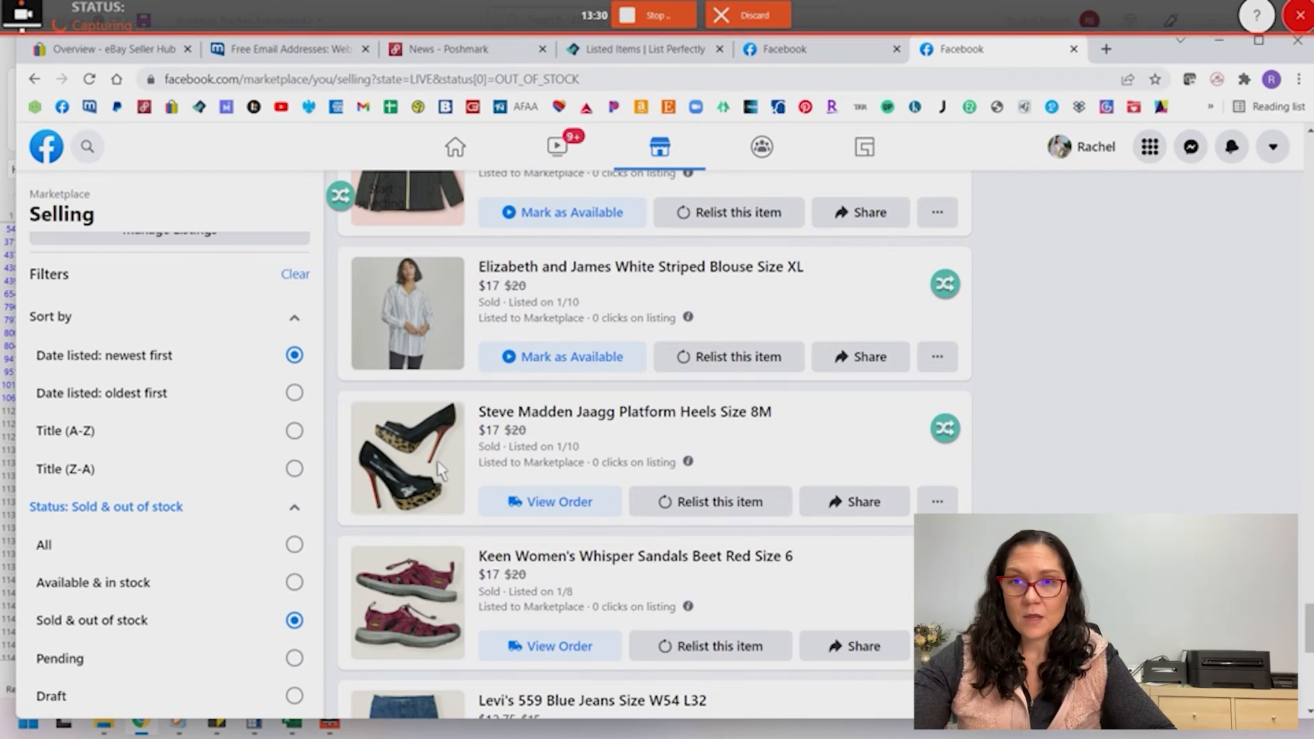
scroll(613, 491, "up", 8)
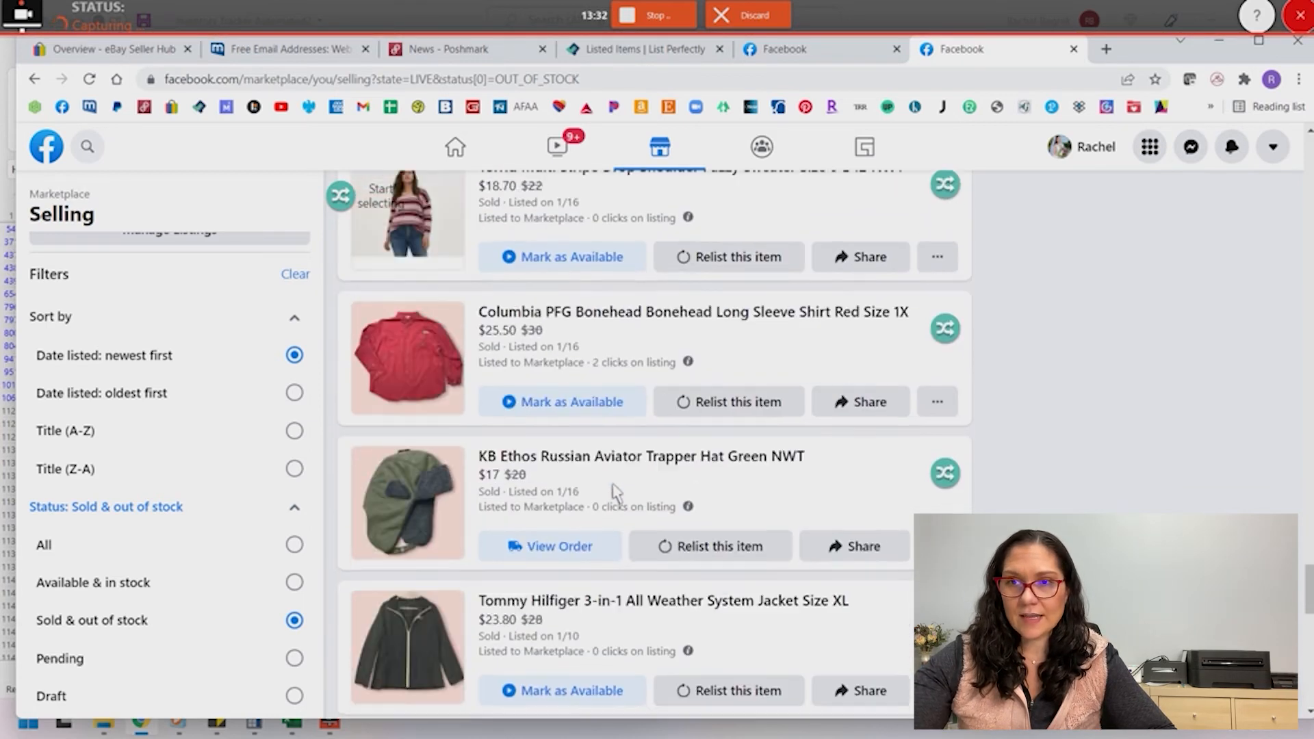
scroll(613, 491, "up", 5)
scroll(616, 492, "up", 6)
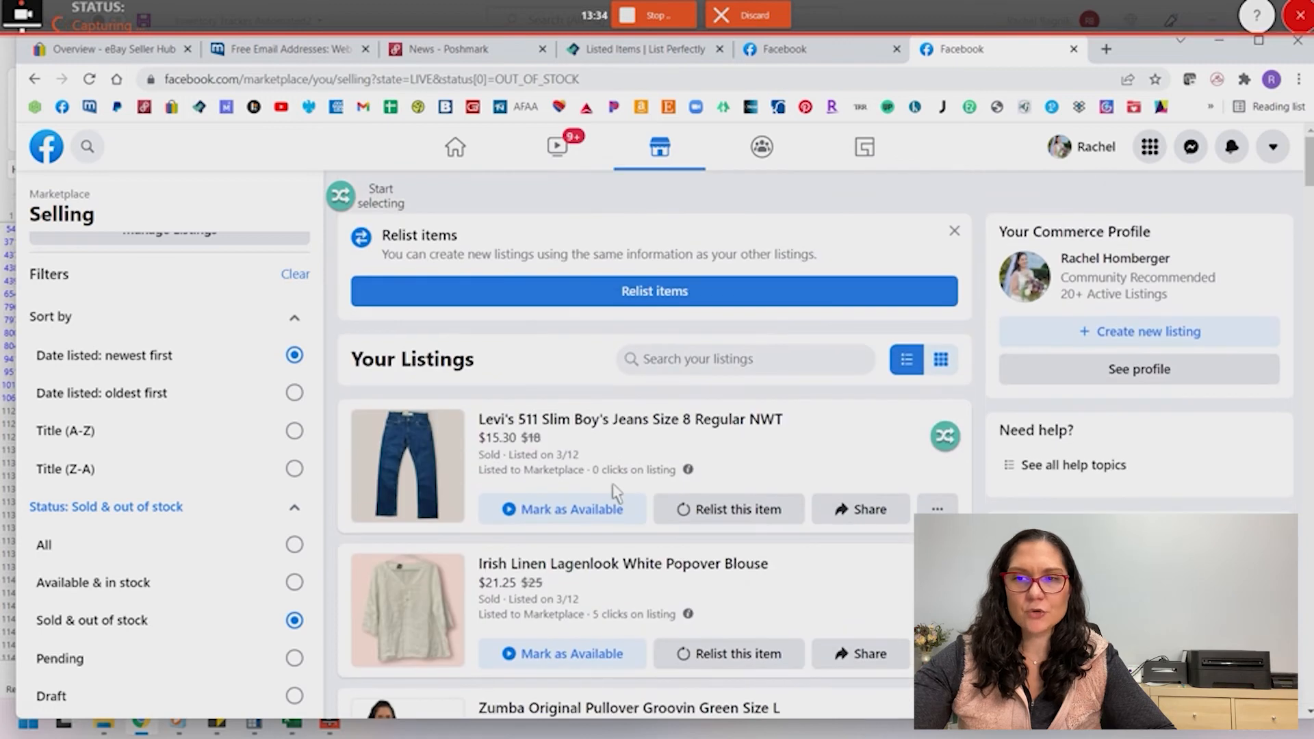